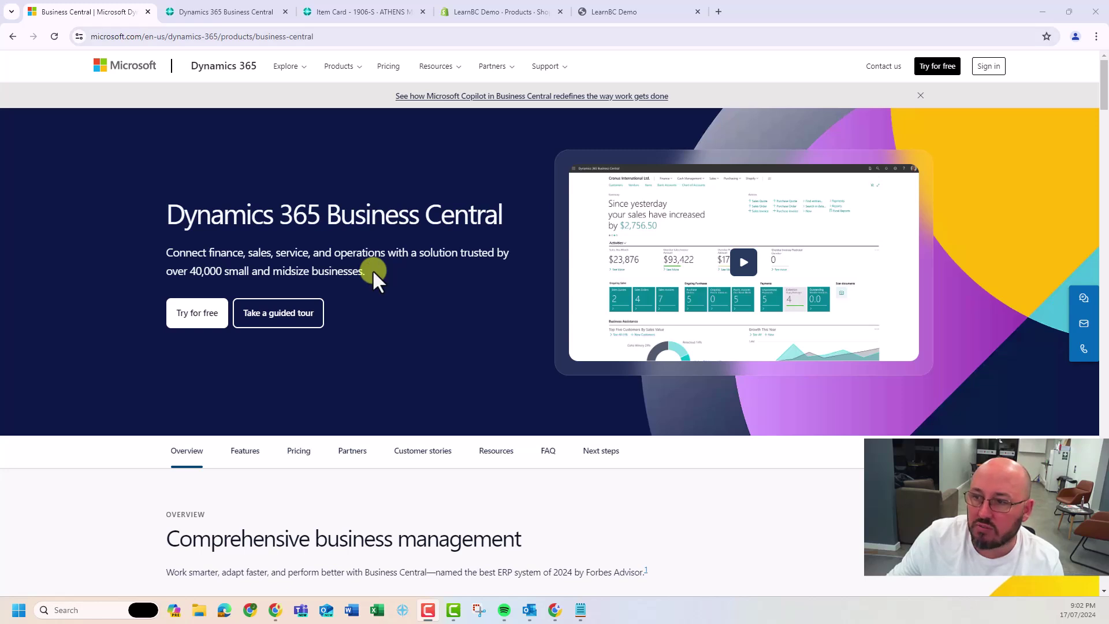
# Go from the Business Central home page to the 1906-S ATHENS Mobile Pedestal item card
pyautogui.click(349, 66)
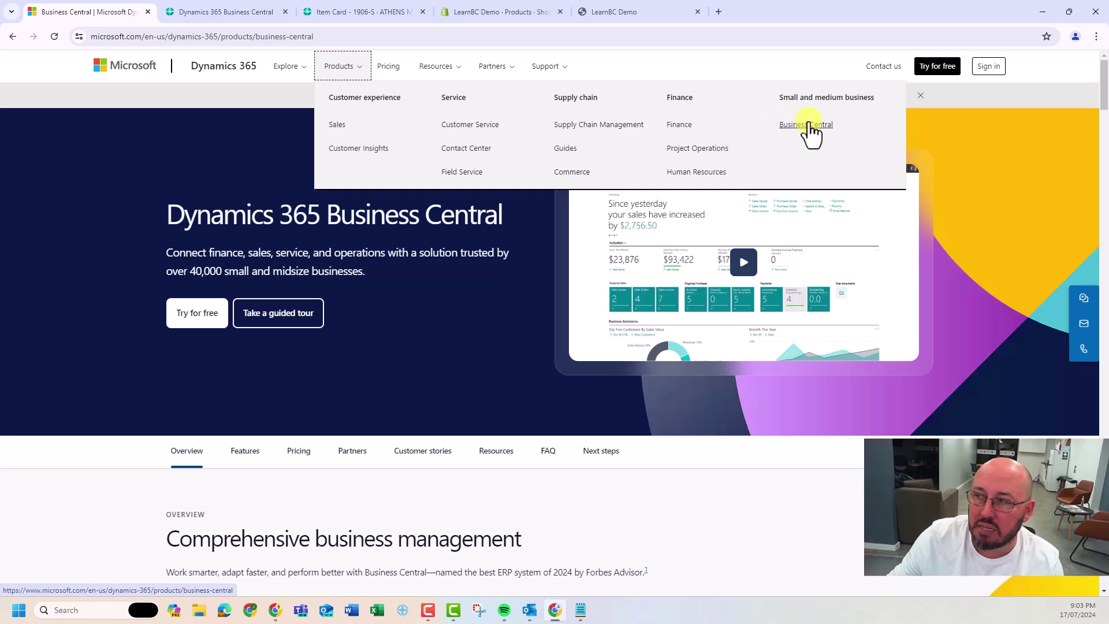
pyautogui.click(139, 101)
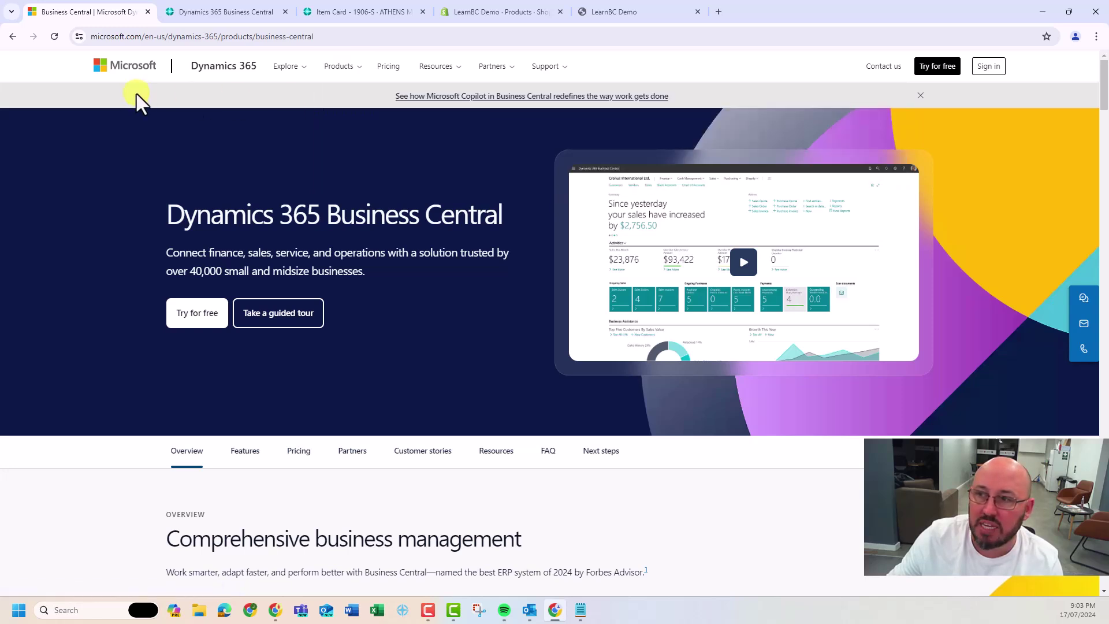
pyautogui.click(234, 14)
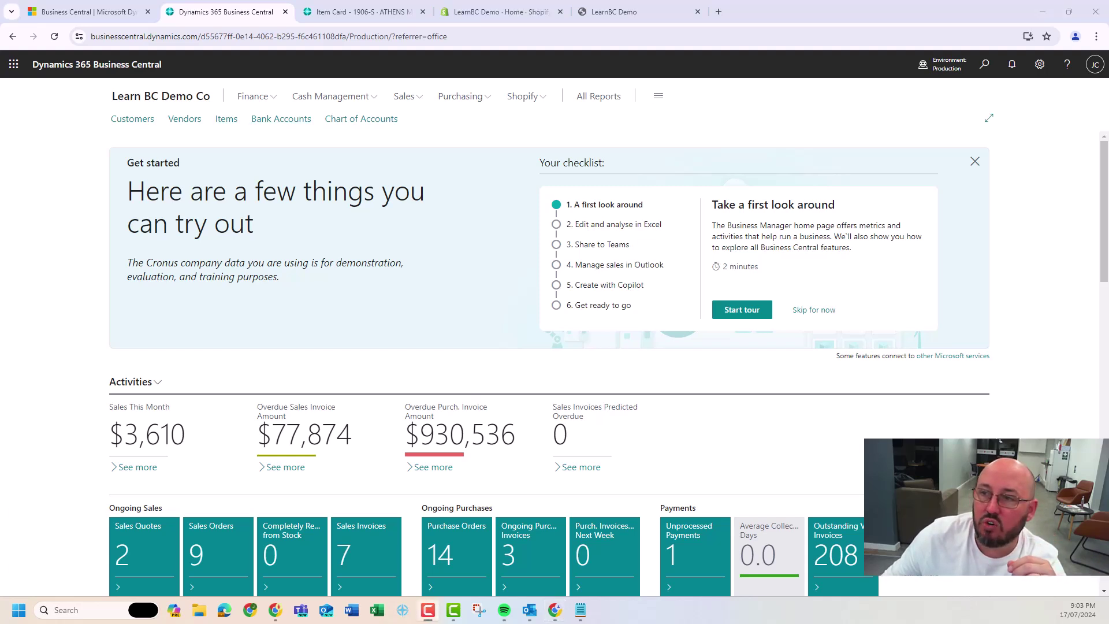
pyautogui.click(336, 13)
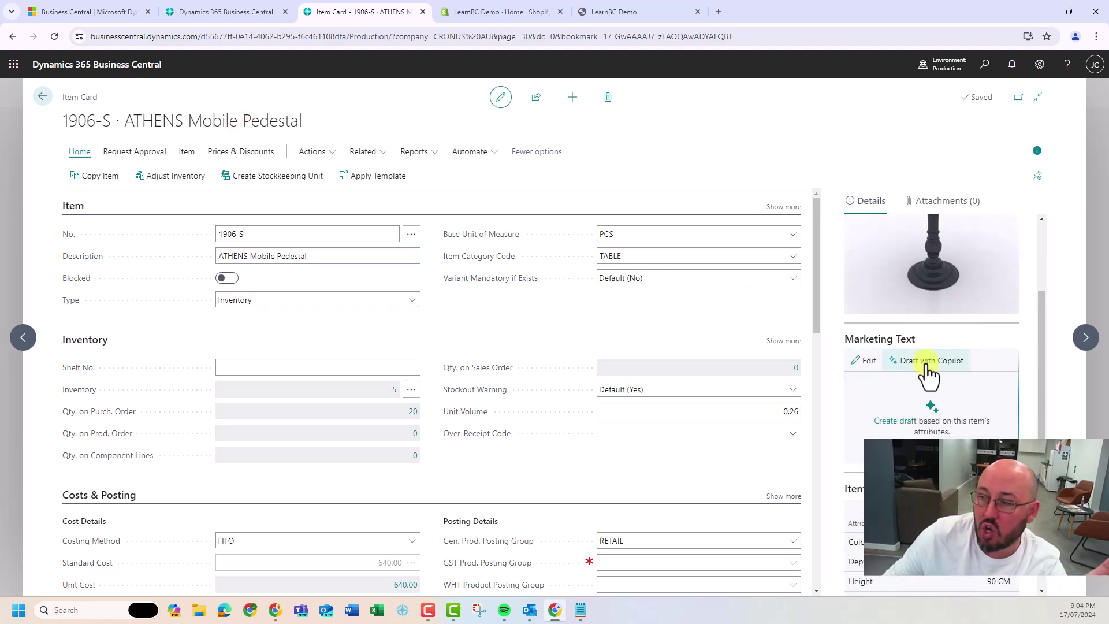
# Draft the pedestal's marketing text with Copilot, using a different tone and Elegance emphasis, and keep it
pyautogui.click(927, 360)
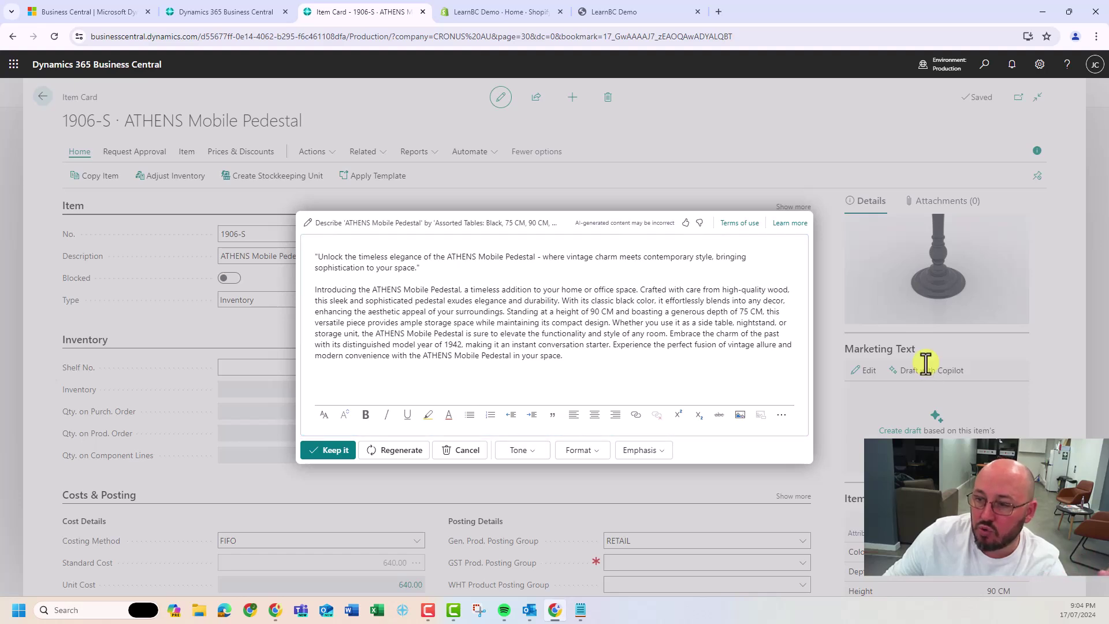
pyautogui.click(526, 453)
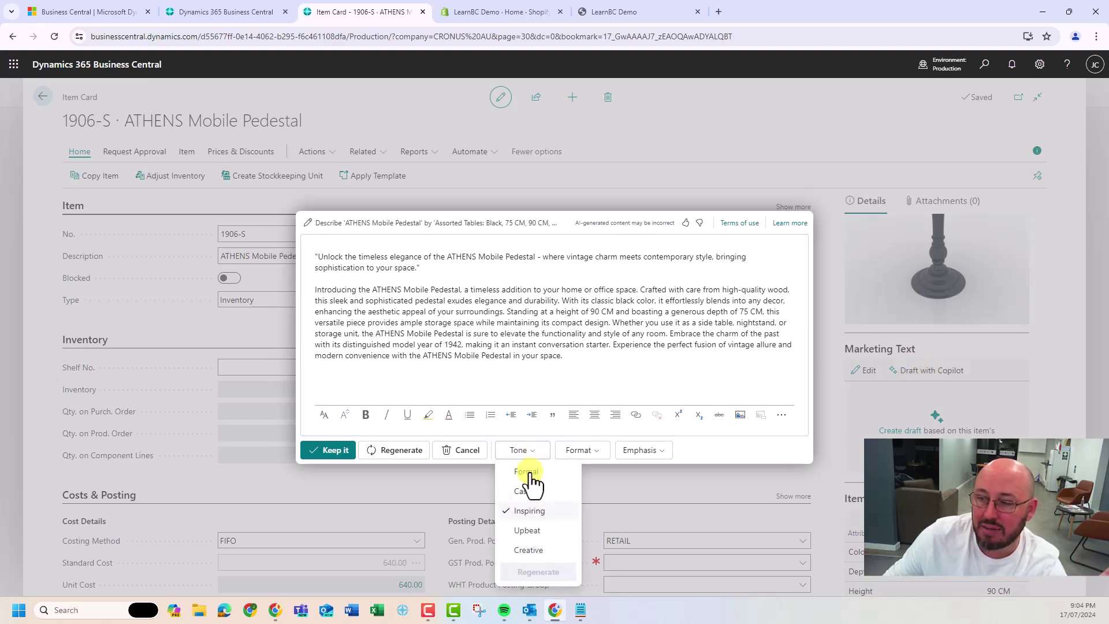
pyautogui.click(525, 490)
pyautogui.click(645, 451)
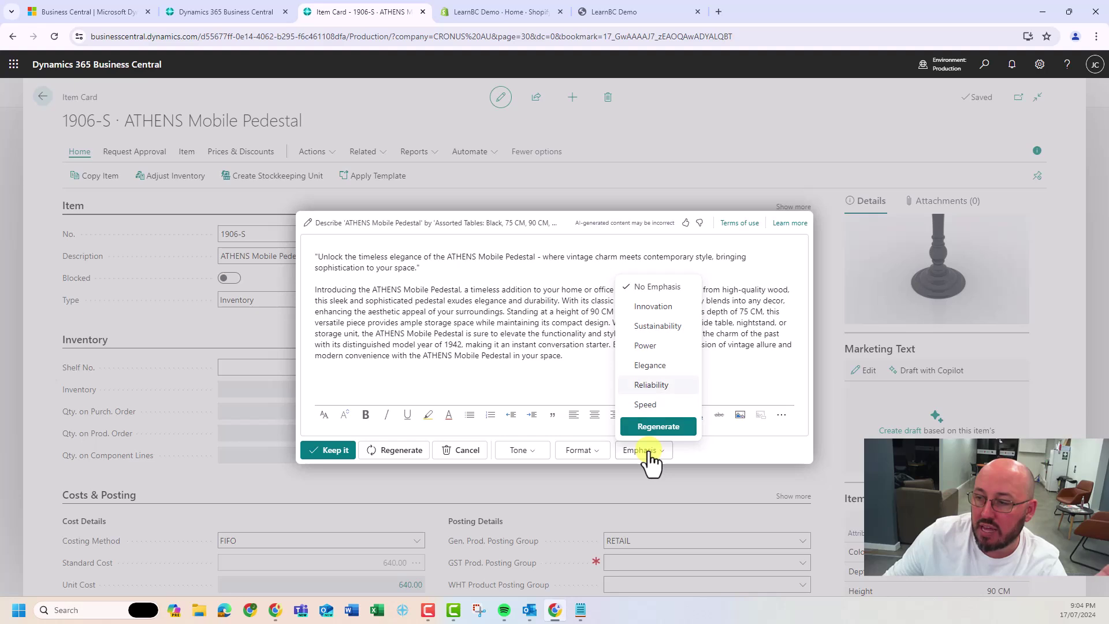
pyautogui.click(659, 370)
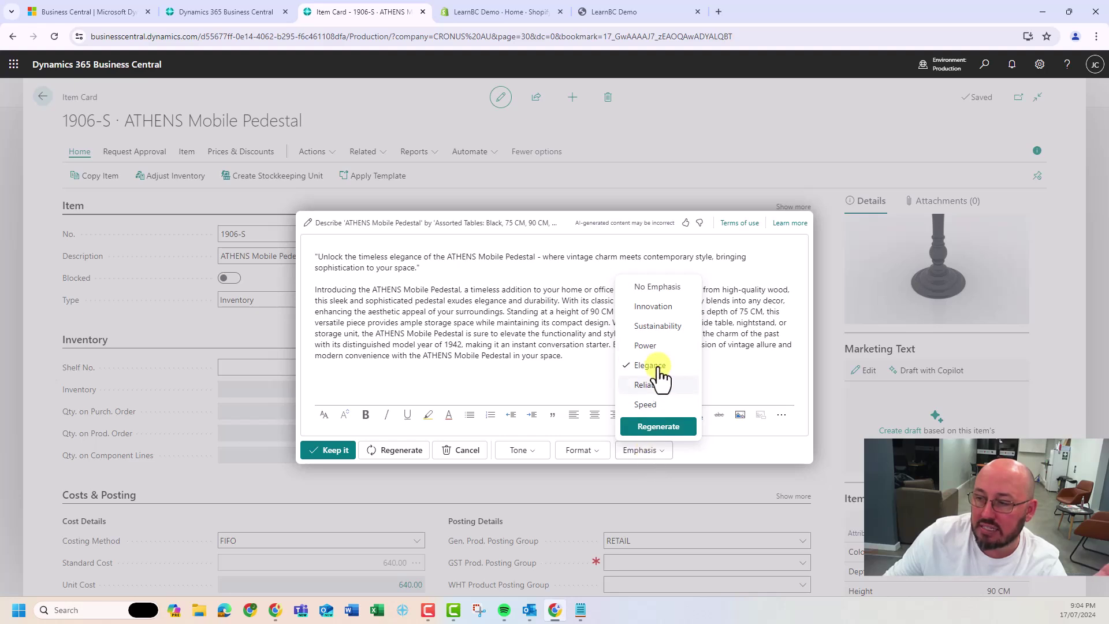
pyautogui.click(659, 428)
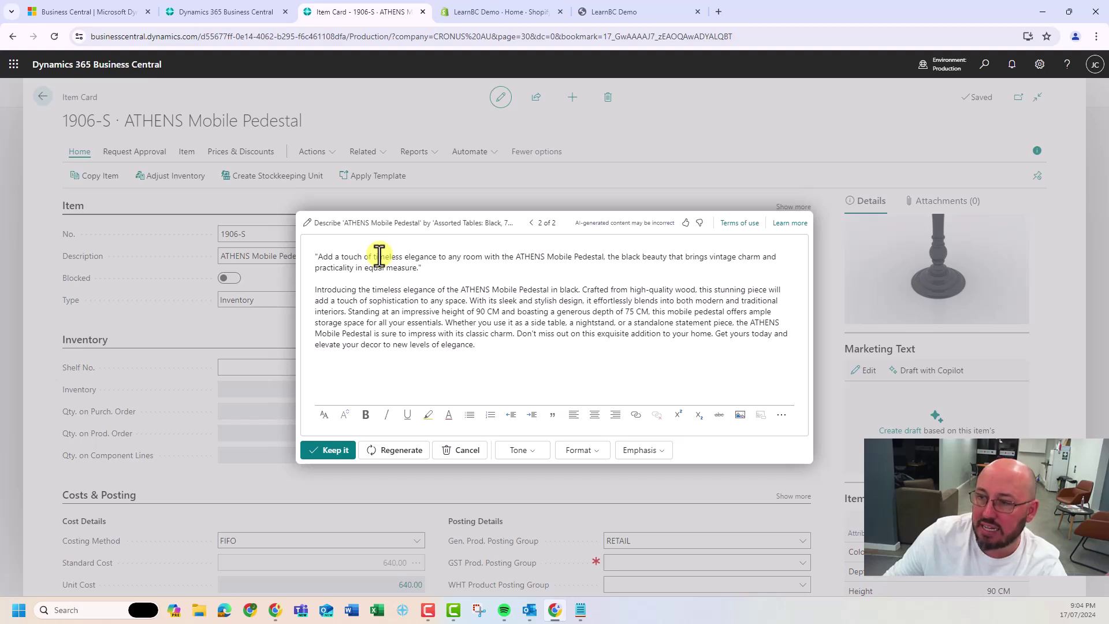
pyautogui.click(334, 449)
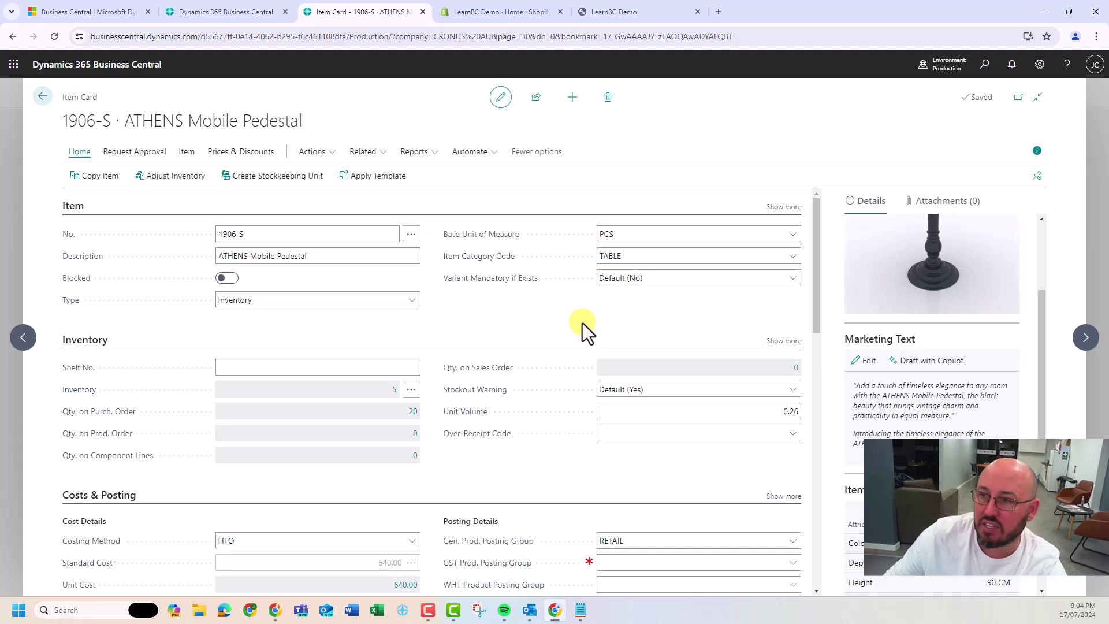
pyautogui.click(483, 11)
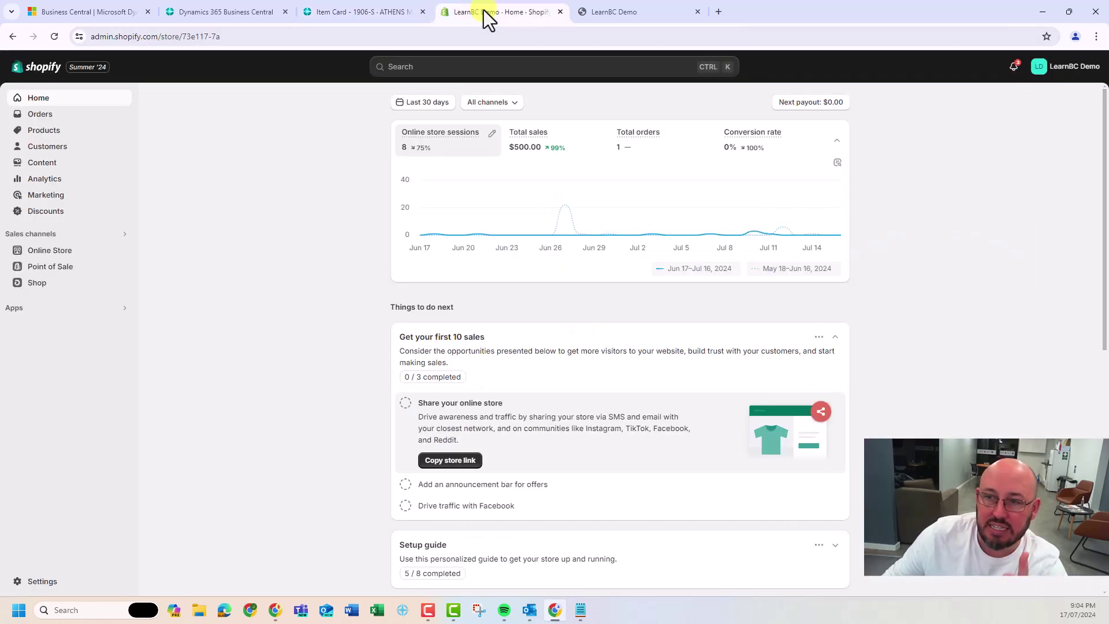
# From the Business Central home page, open Shopify > Shops to reach the Shopify Shops list
pyautogui.click(358, 14)
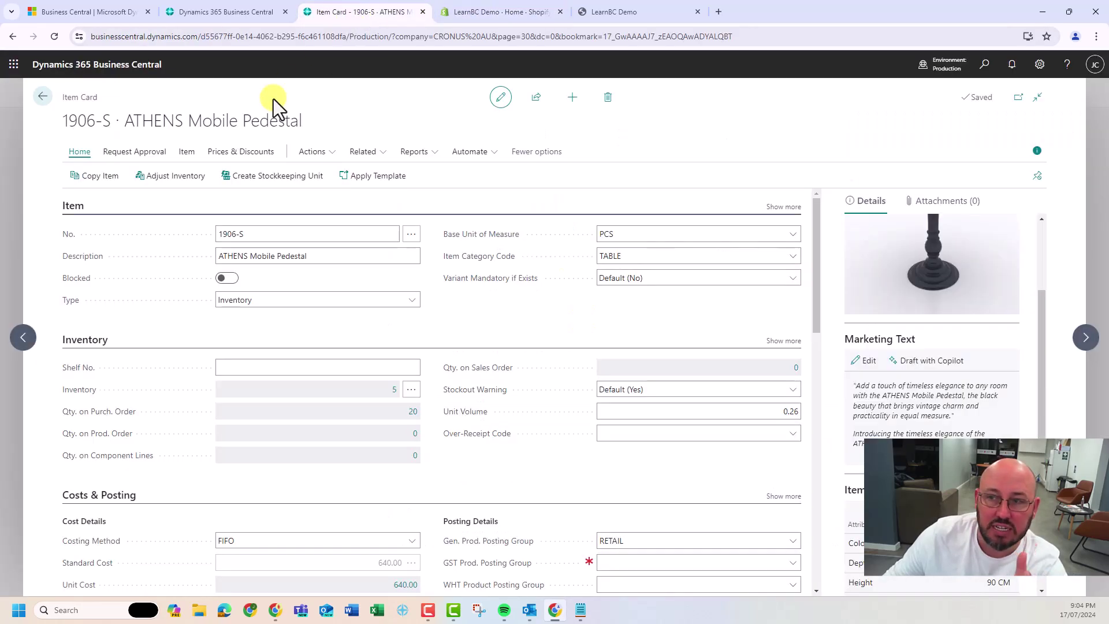
pyautogui.click(242, 8)
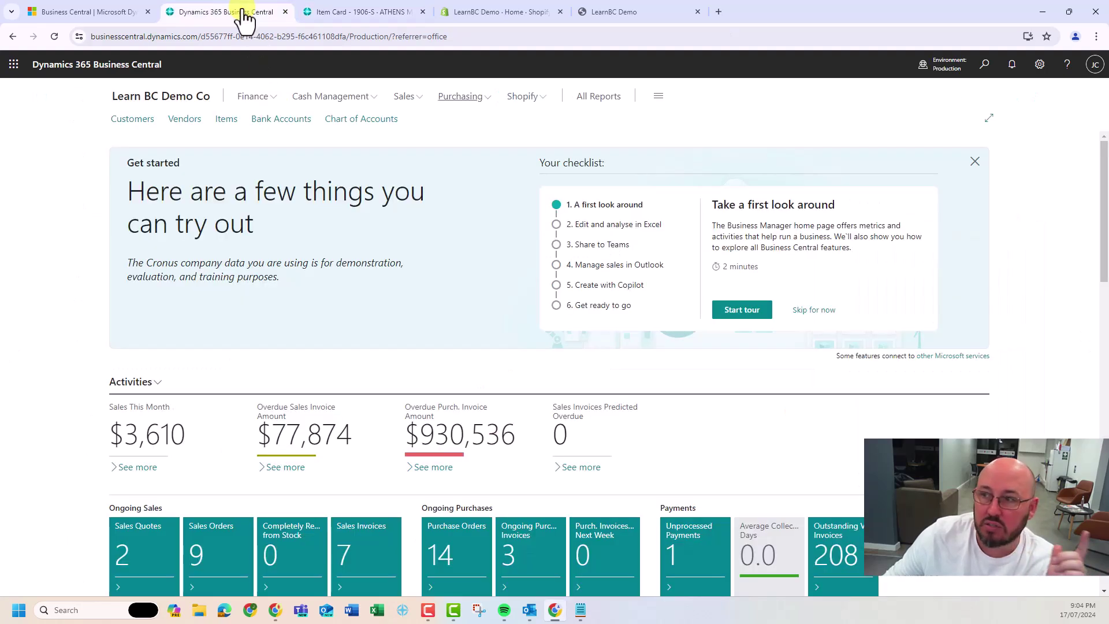
pyautogui.click(522, 99)
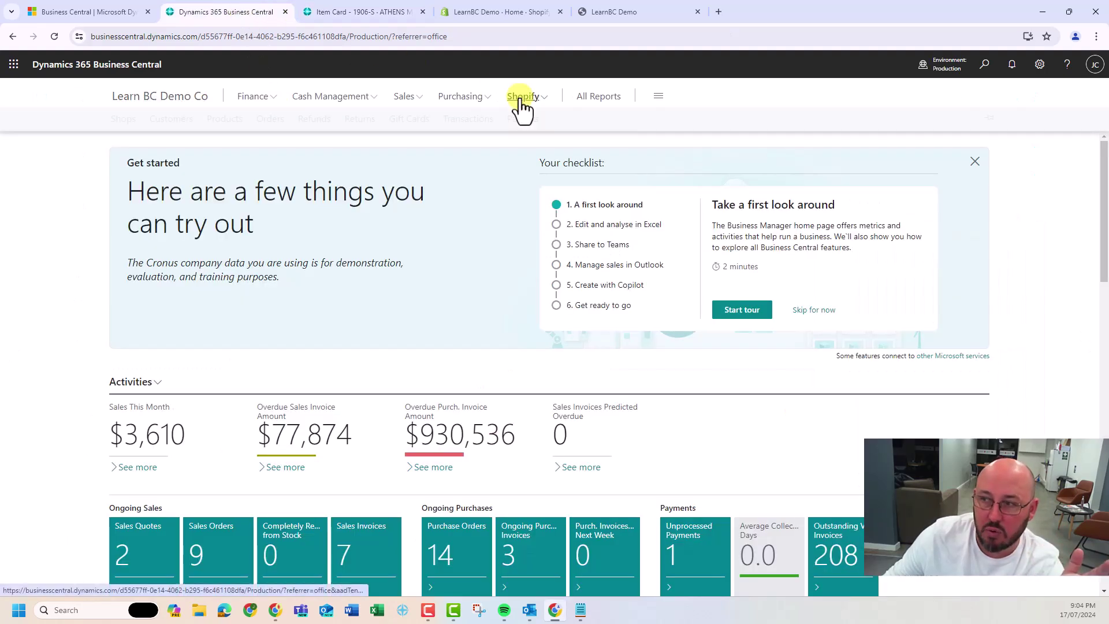
pyautogui.click(122, 120)
# Create a new shop card with code ONLINE and the store's myshopify.com URL
pyautogui.click(292, 119)
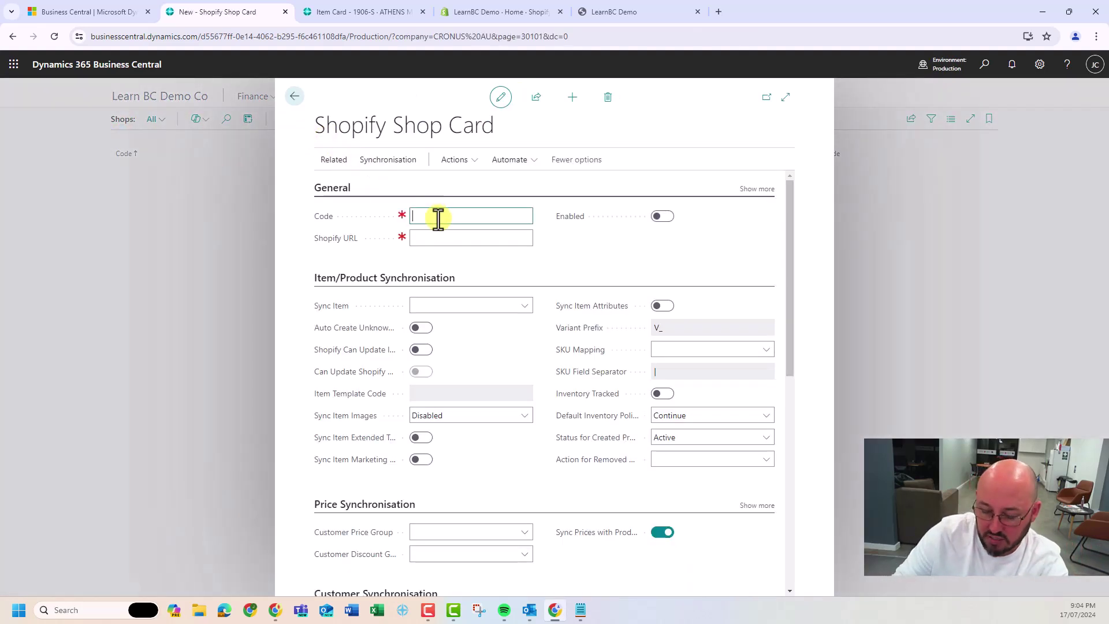
pyautogui.write('ONLINE')
pyautogui.press('Tab')
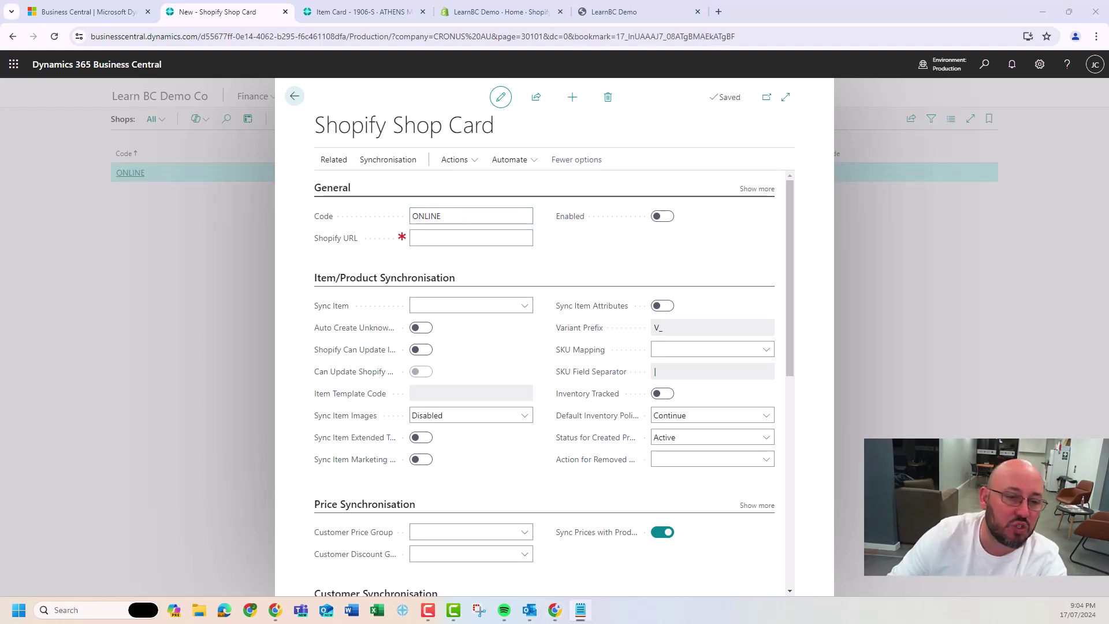
pyautogui.click(467, 238)
pyautogui.write('https://73e117-7a.myshopify.com')
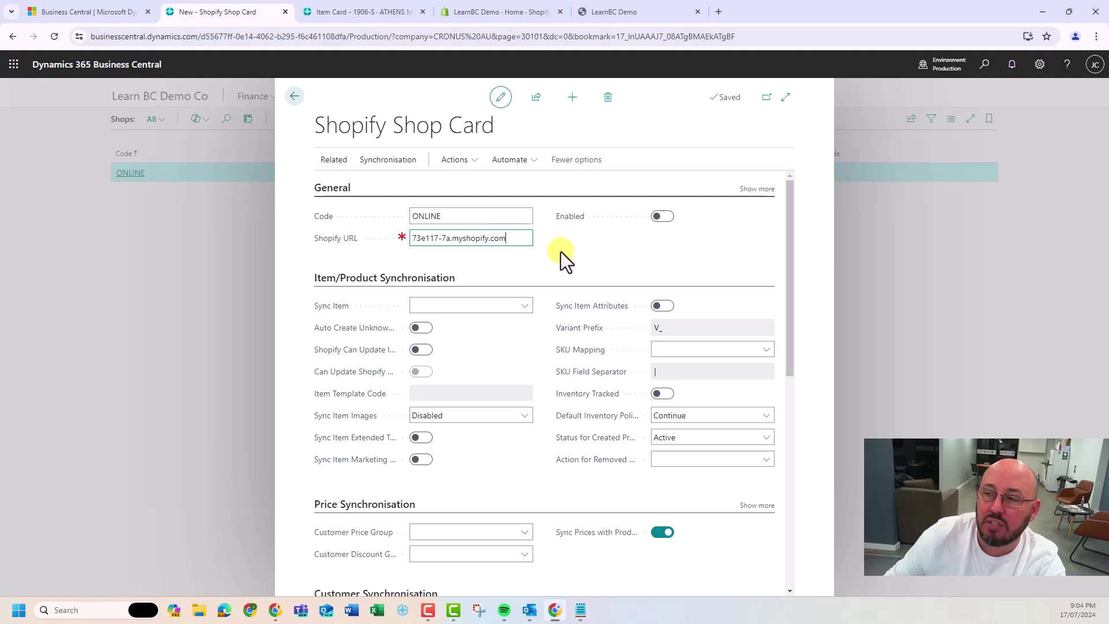
pyautogui.click(586, 254)
# Check the live storefront, then switch the ONLINE shop's Enabled toggle on
pyautogui.click(623, 10)
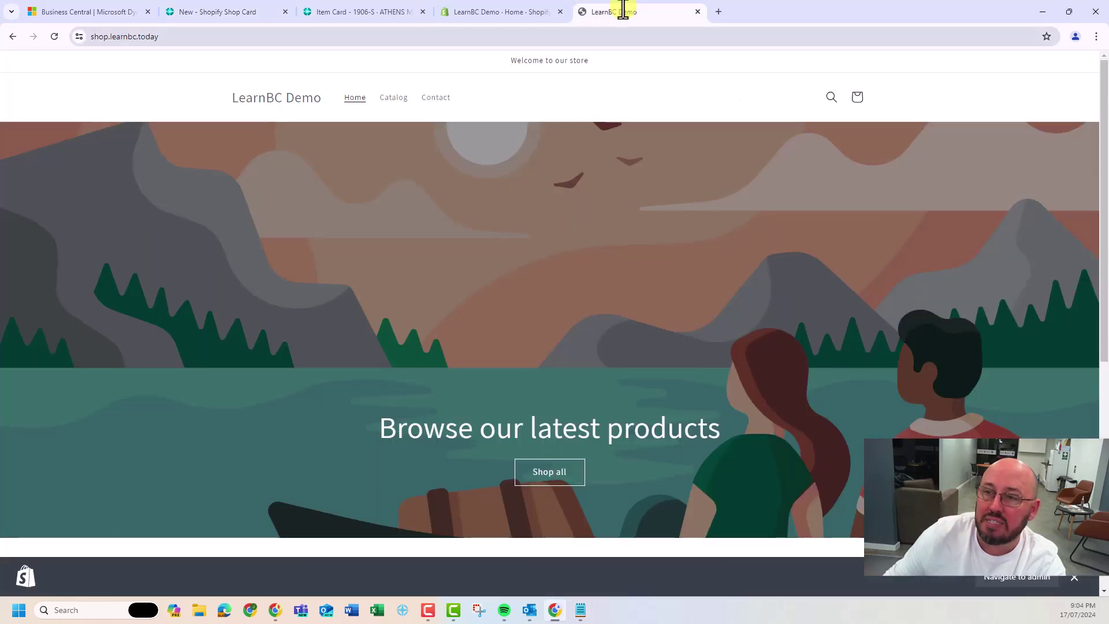
pyautogui.click(213, 13)
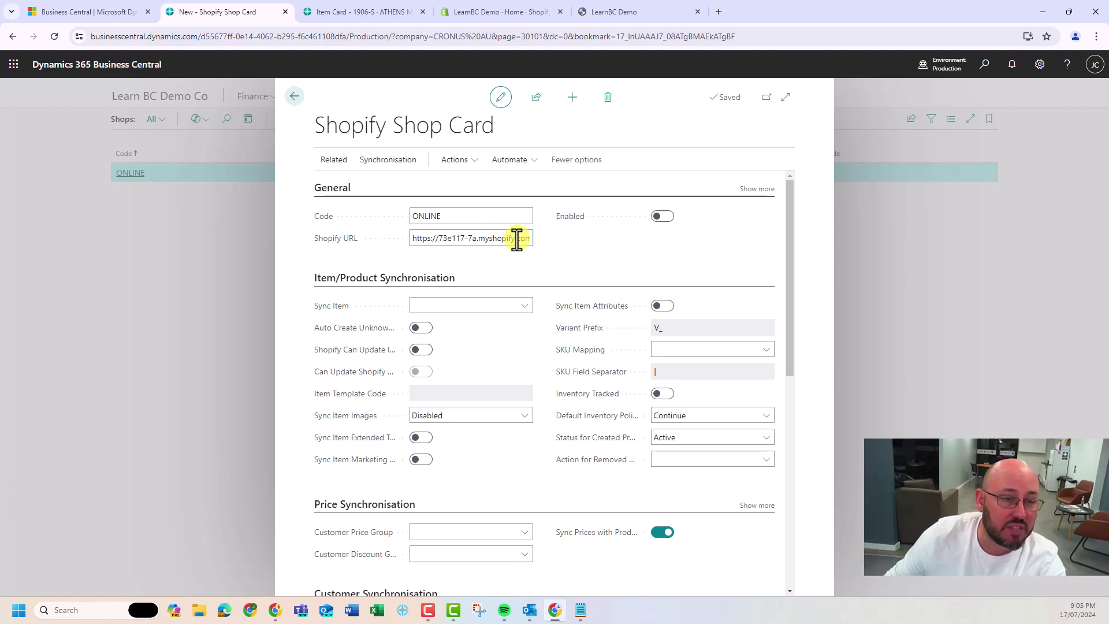
pyautogui.click(661, 217)
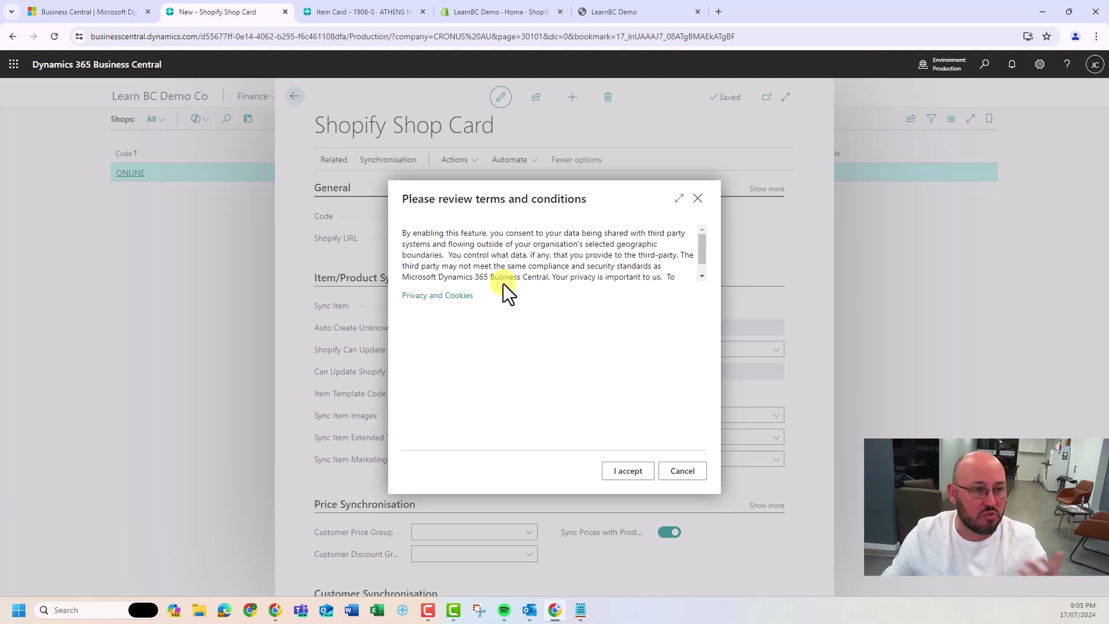
# Accept the data-sharing terms and install the Dynamics 365 Business Central app in Shopify
pyautogui.click(628, 471)
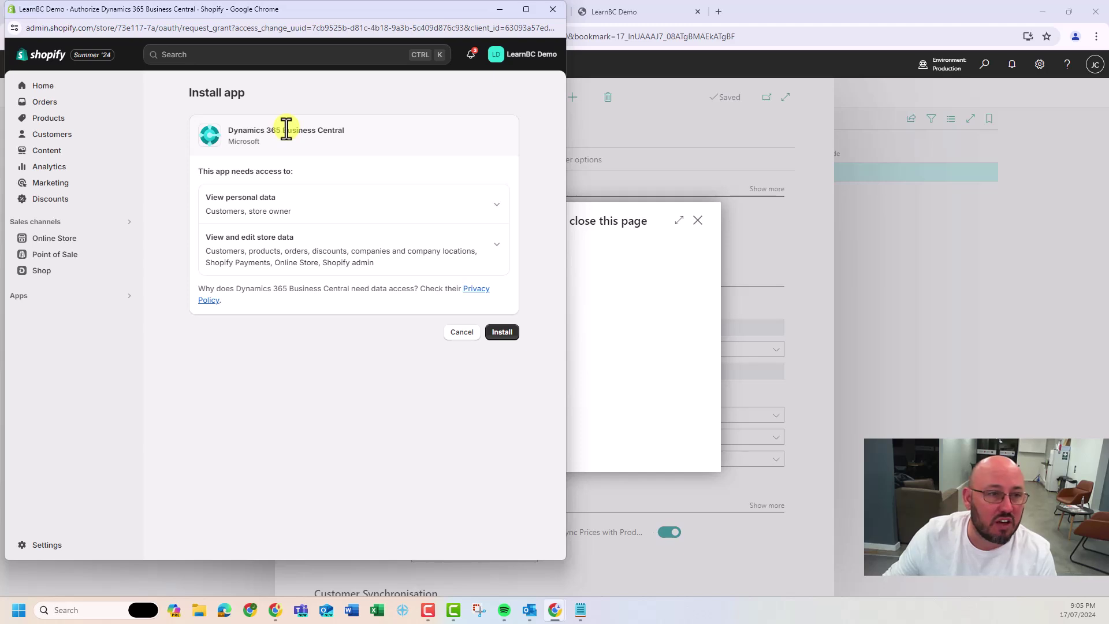
pyautogui.click(502, 332)
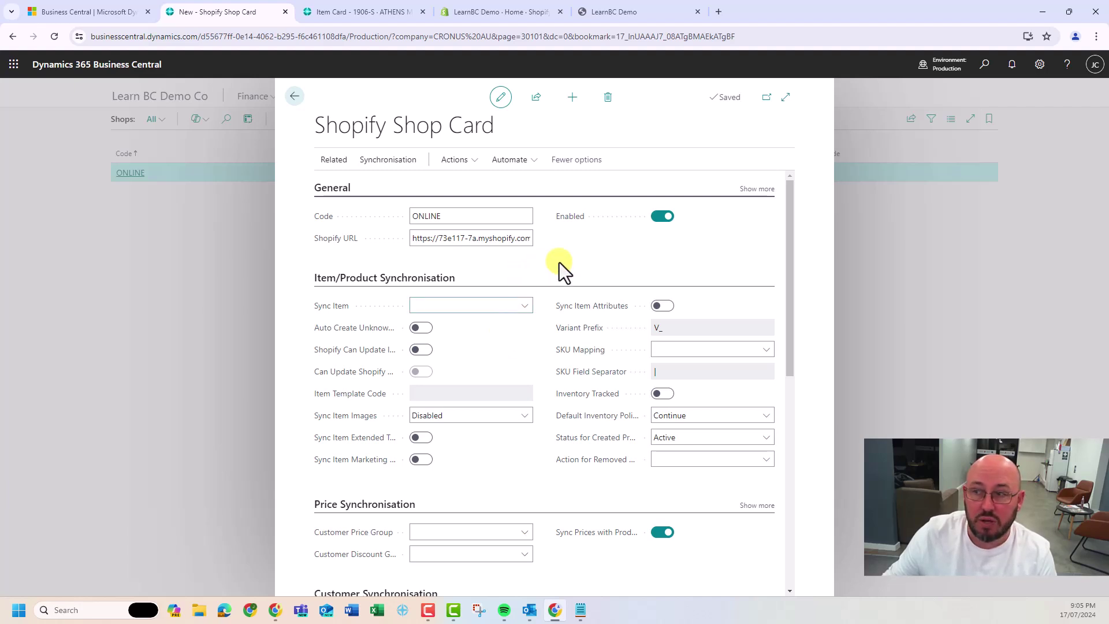
# Import the store's locations from Shopify into the ONLINE shop's Locations page
pyautogui.click(332, 160)
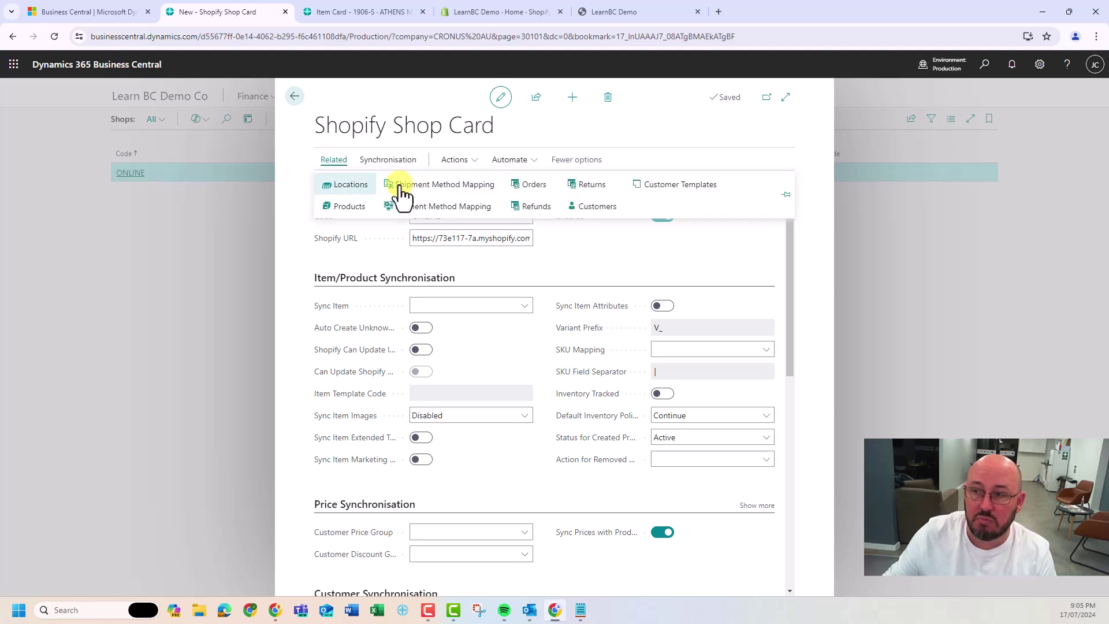
pyautogui.click(348, 186)
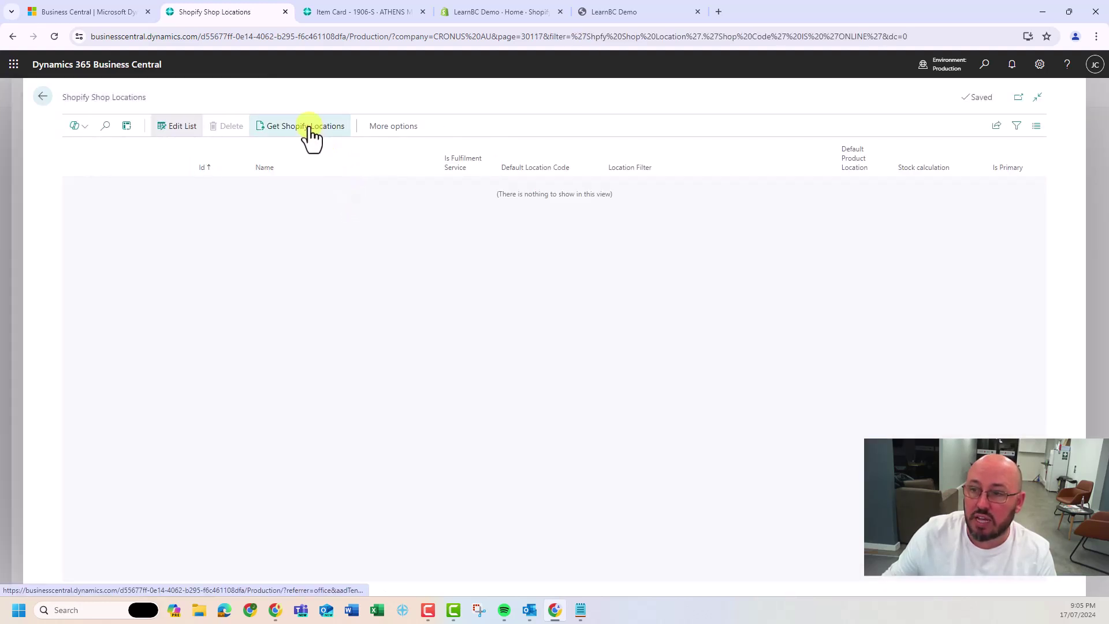
pyautogui.click(309, 125)
# Map LearnBC Warehouse to MAIN as default product location, stock by Projected Available Balance at Today
pyautogui.click(551, 186)
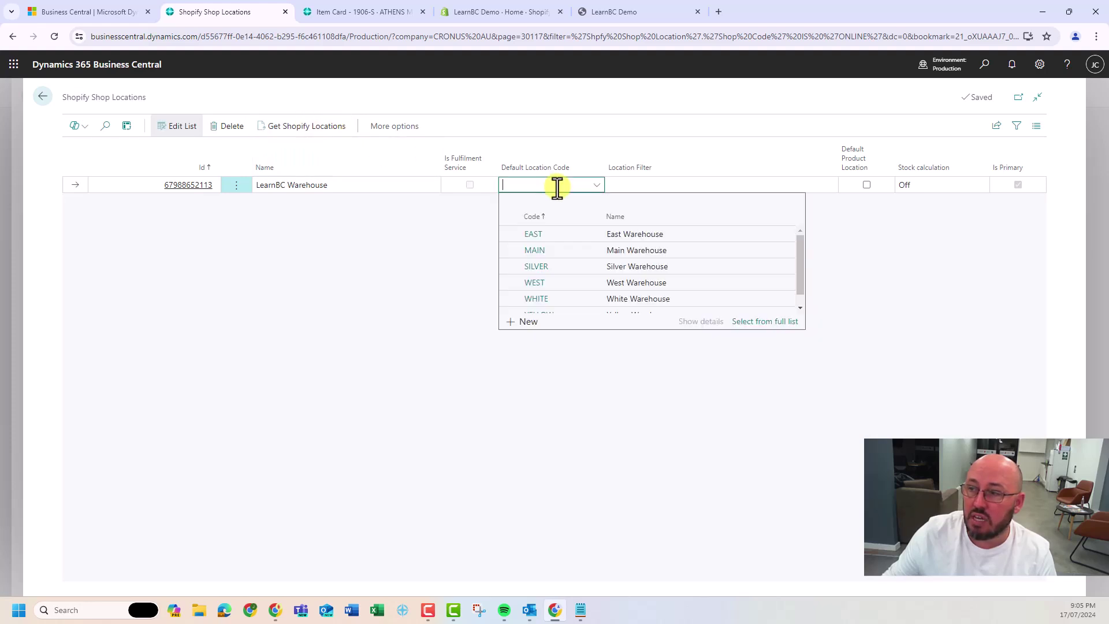
pyautogui.click(566, 252)
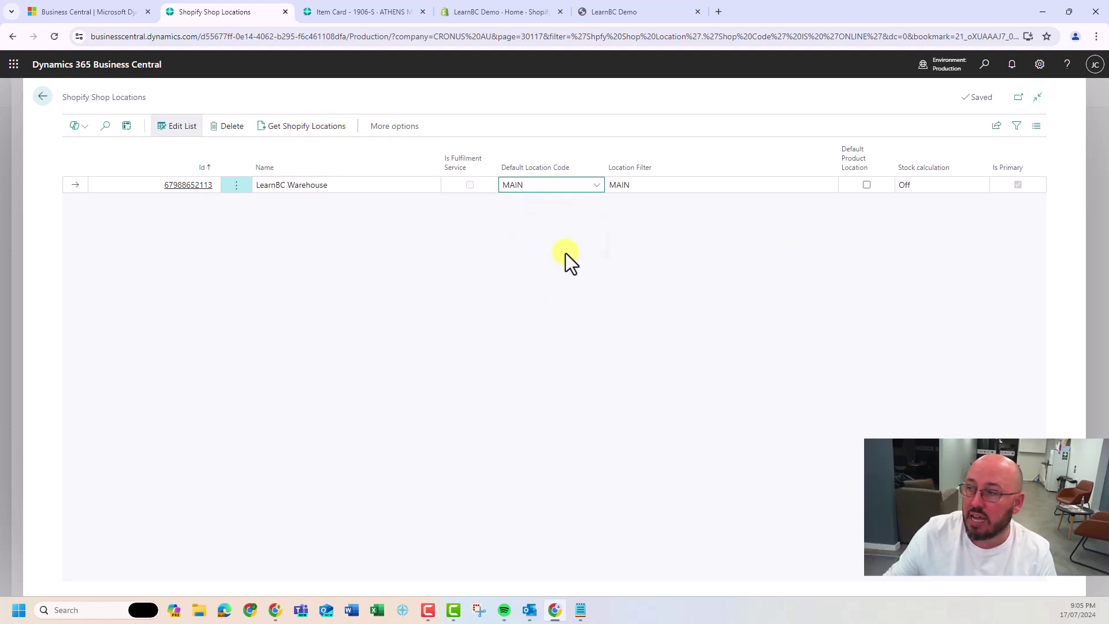
pyautogui.click(866, 185)
pyautogui.click(922, 185)
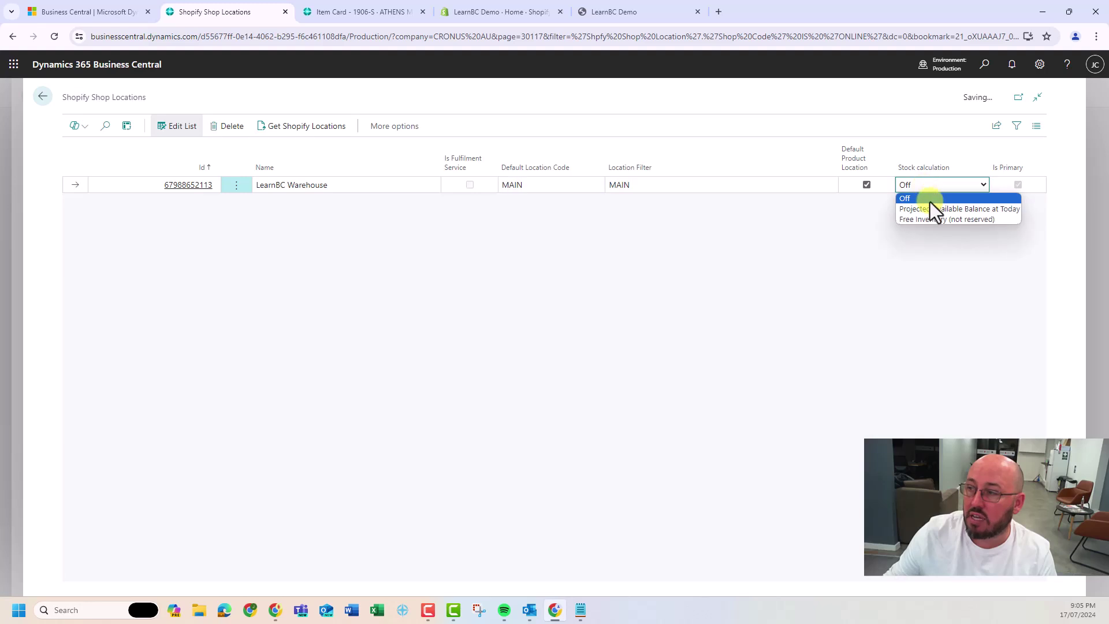
pyautogui.click(934, 209)
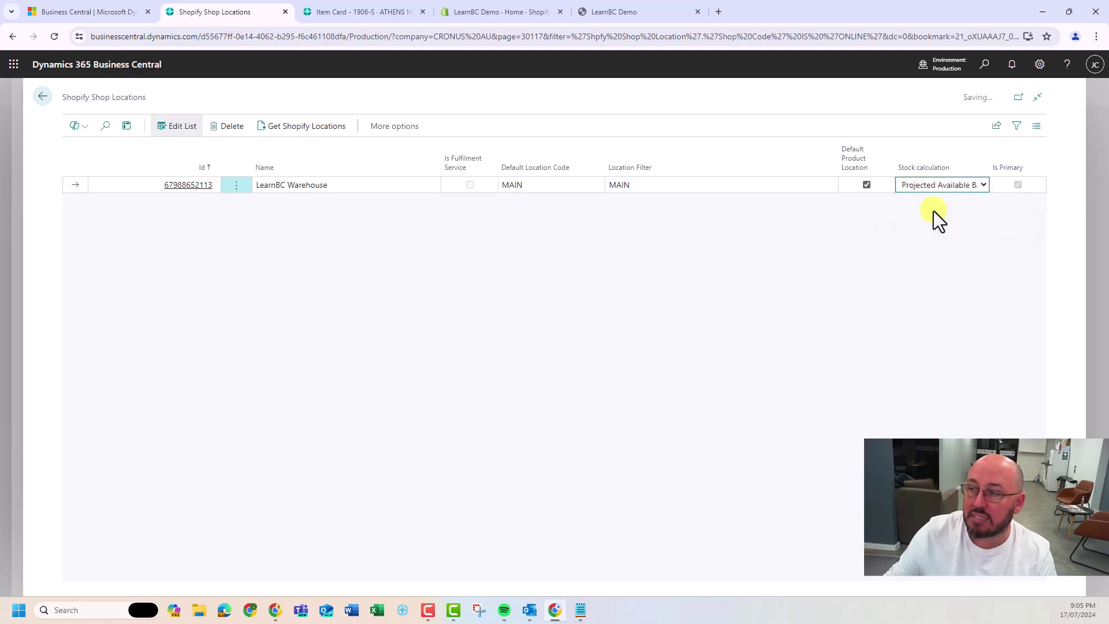
pyautogui.click(43, 97)
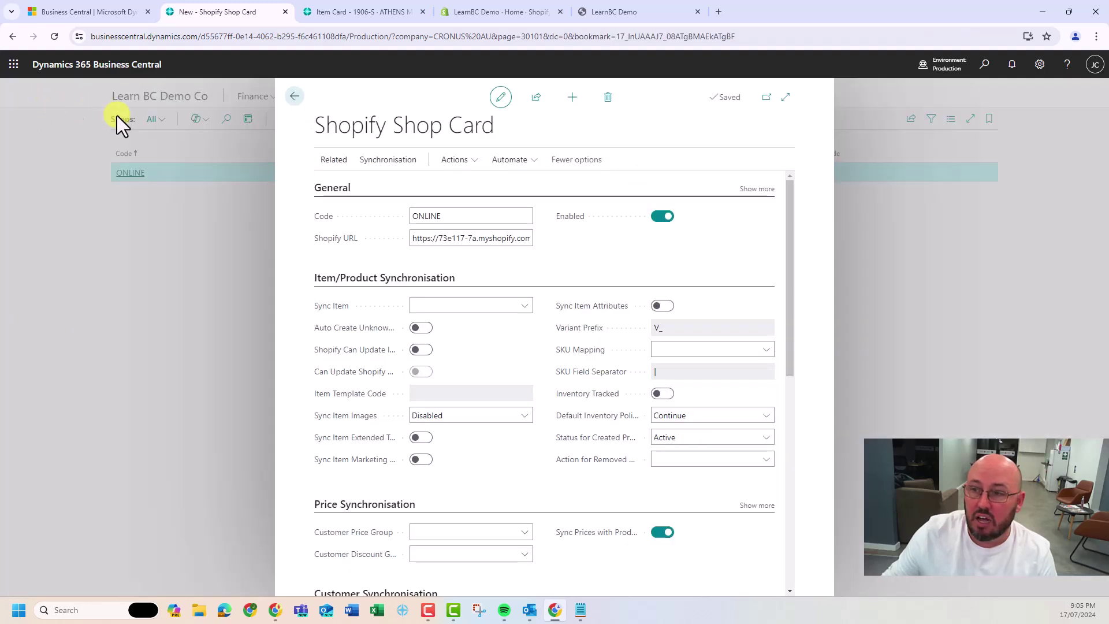
# Set Shipment Method Code DELIVERY for Express, Standard and Standard International
pyautogui.click(340, 164)
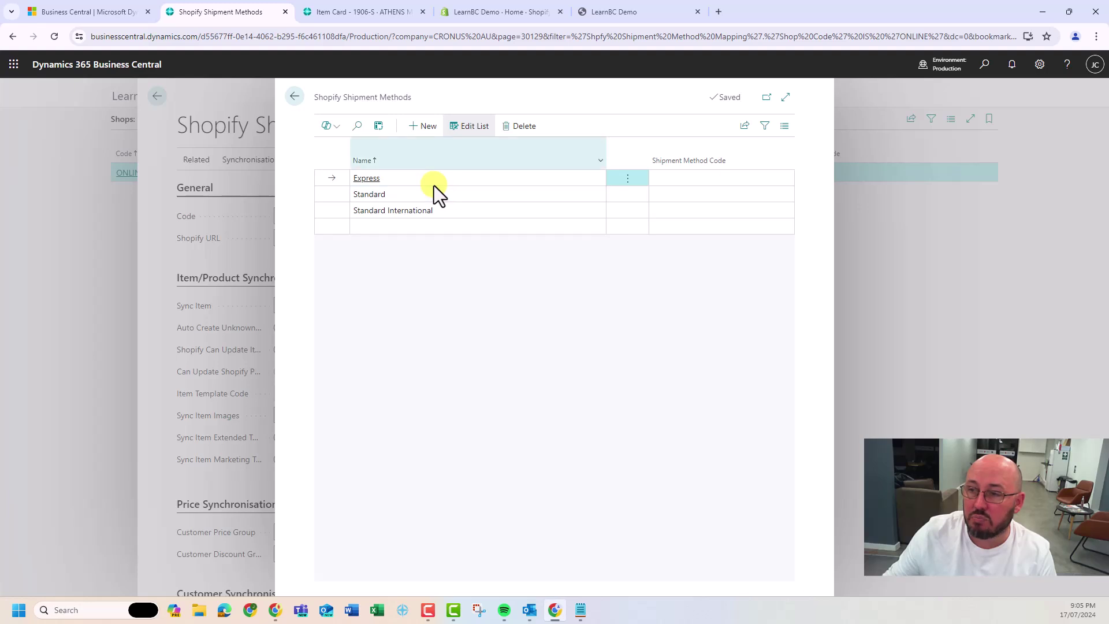
pyautogui.click(700, 178)
pyautogui.write('de')
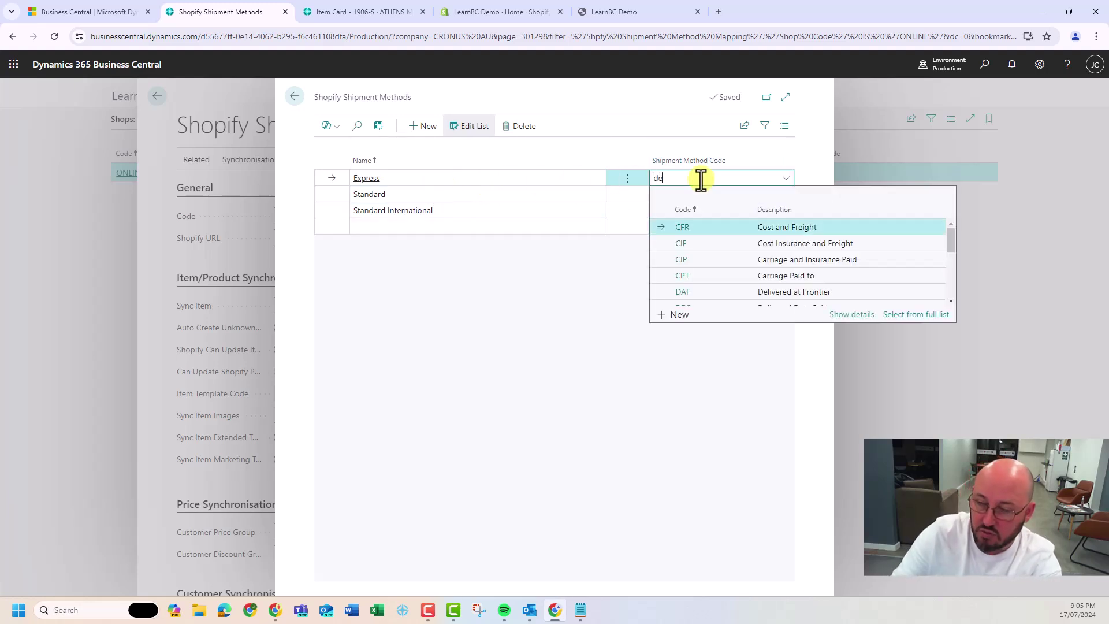
pyautogui.write('livery')
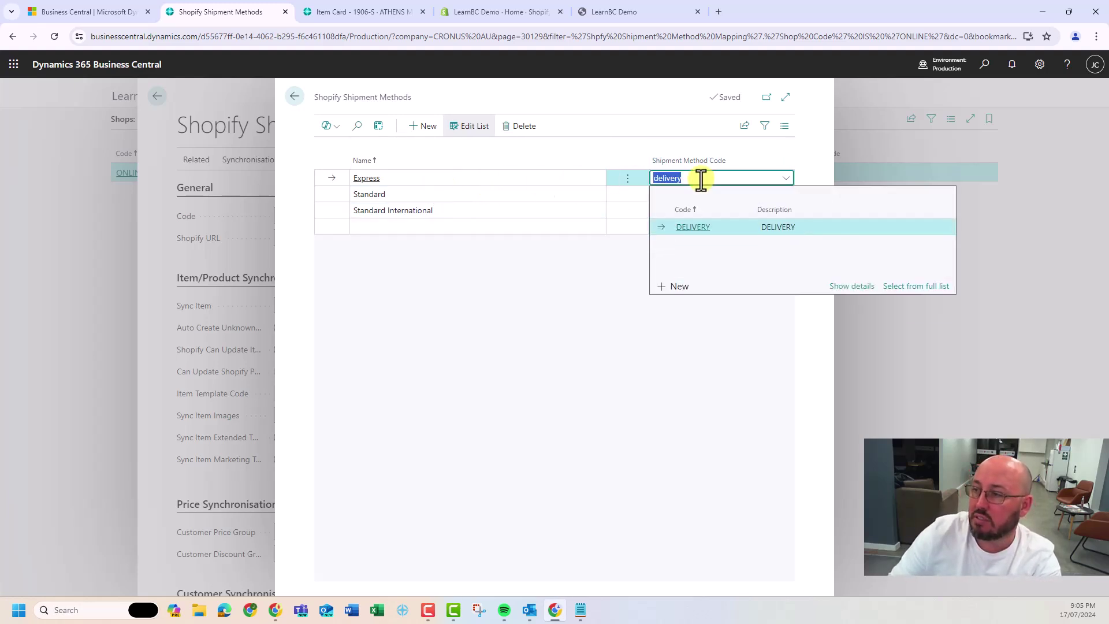
pyautogui.press('Return')
pyautogui.write('delivery')
pyautogui.press('Return')
pyautogui.write('delivery')
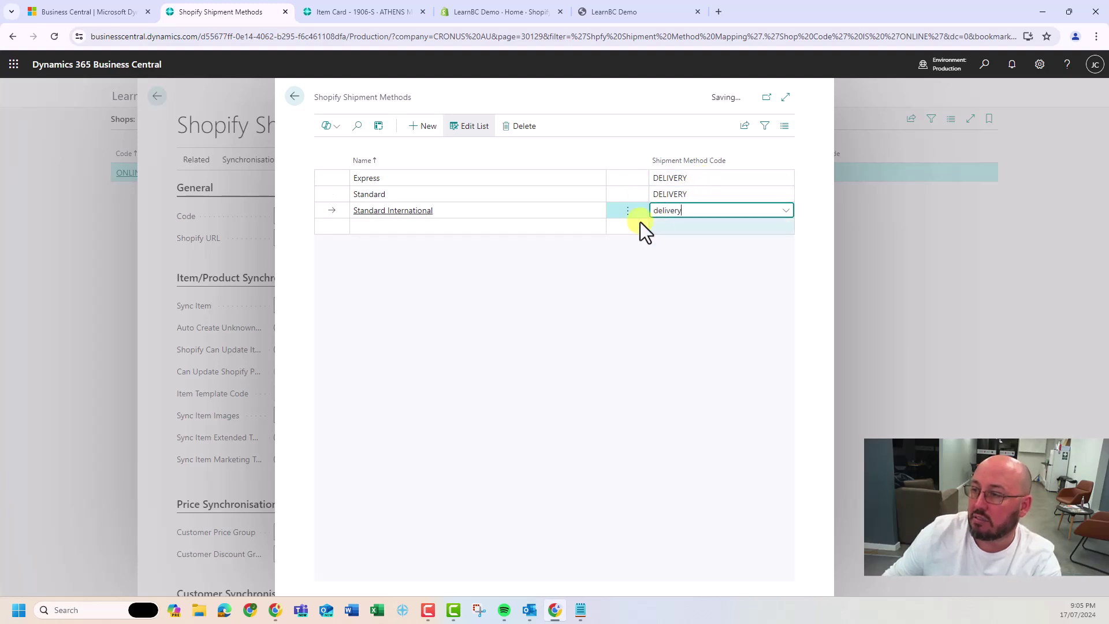
pyautogui.click(579, 263)
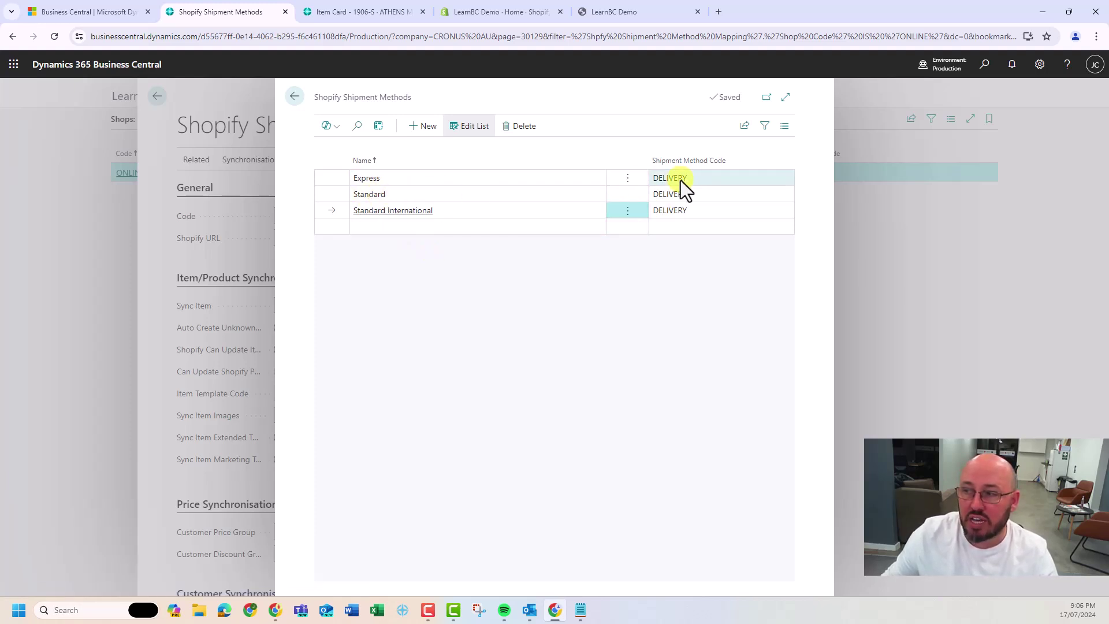
pyautogui.click(295, 96)
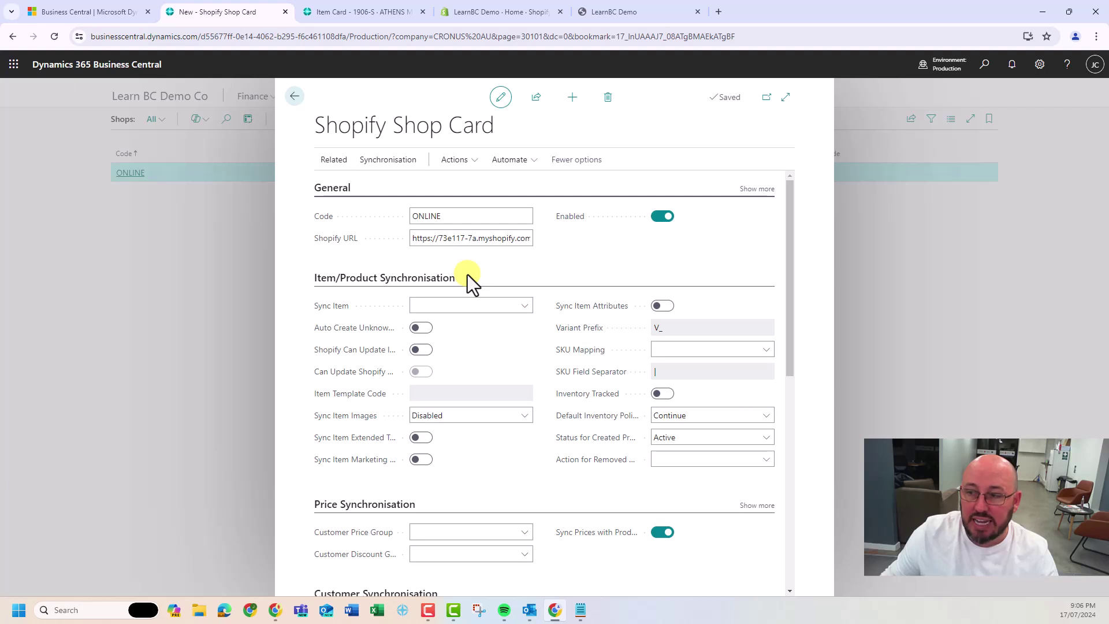
# Set item sync To Shopify with Auto Create Unknown and Can Update Shopify Products on
pyautogui.scroll(-8, 467, 275)
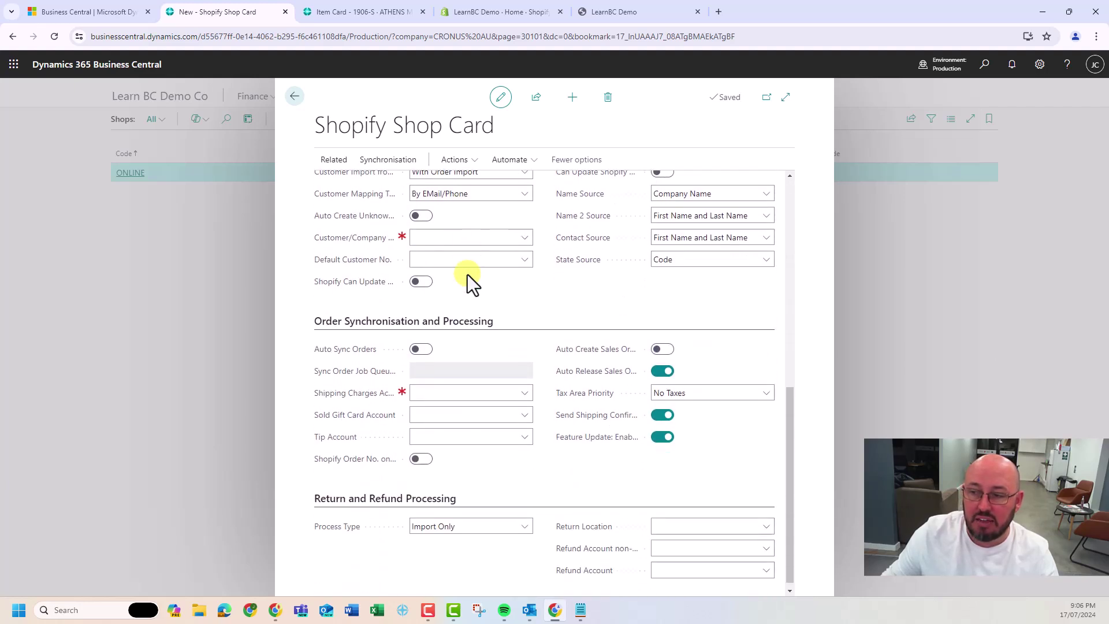
pyautogui.scroll(10, 467, 275)
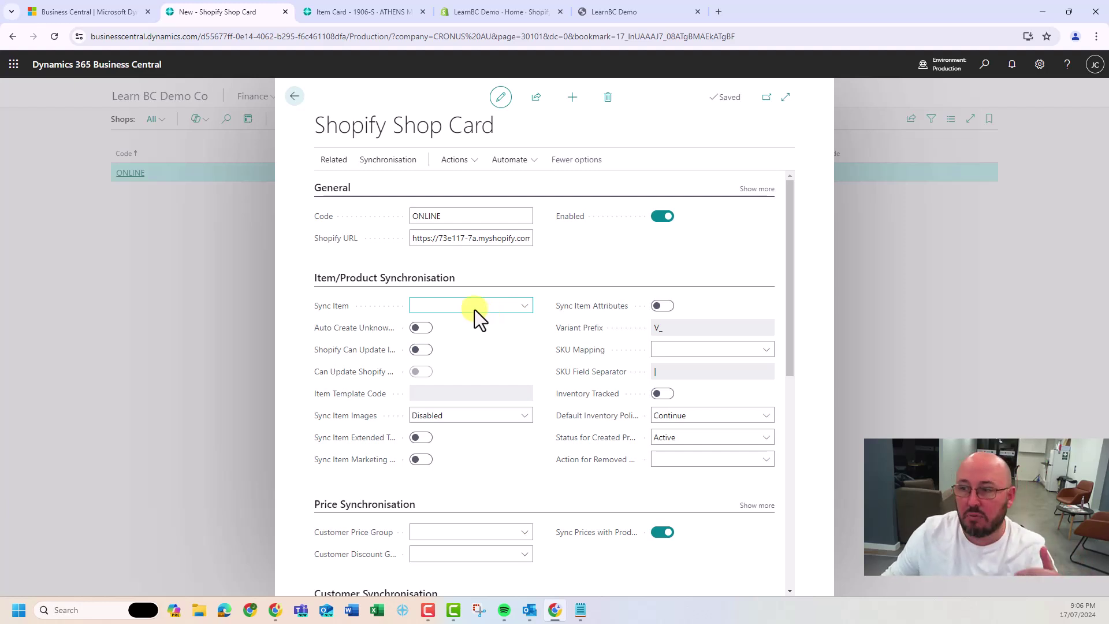
pyautogui.click(470, 307)
pyautogui.press('Down')
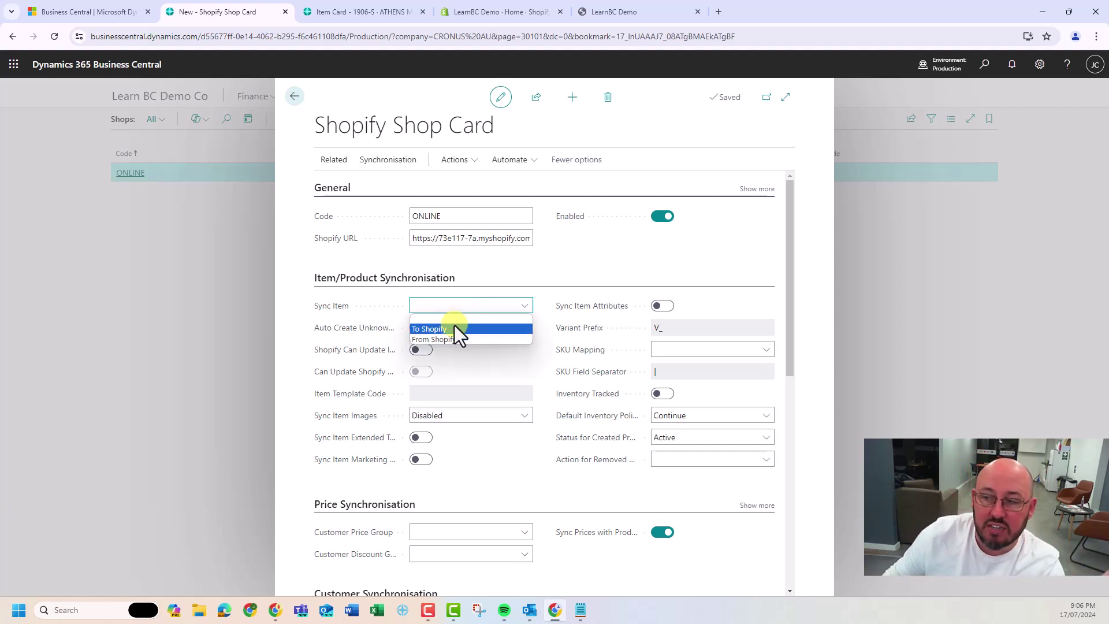
pyautogui.click(454, 328)
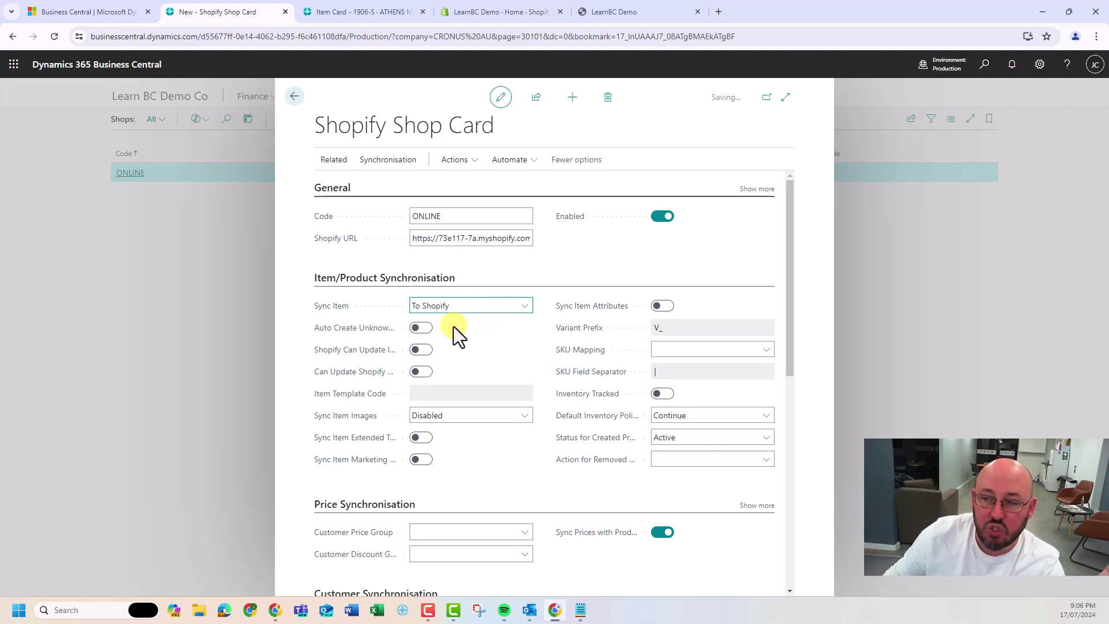
pyautogui.click(421, 328)
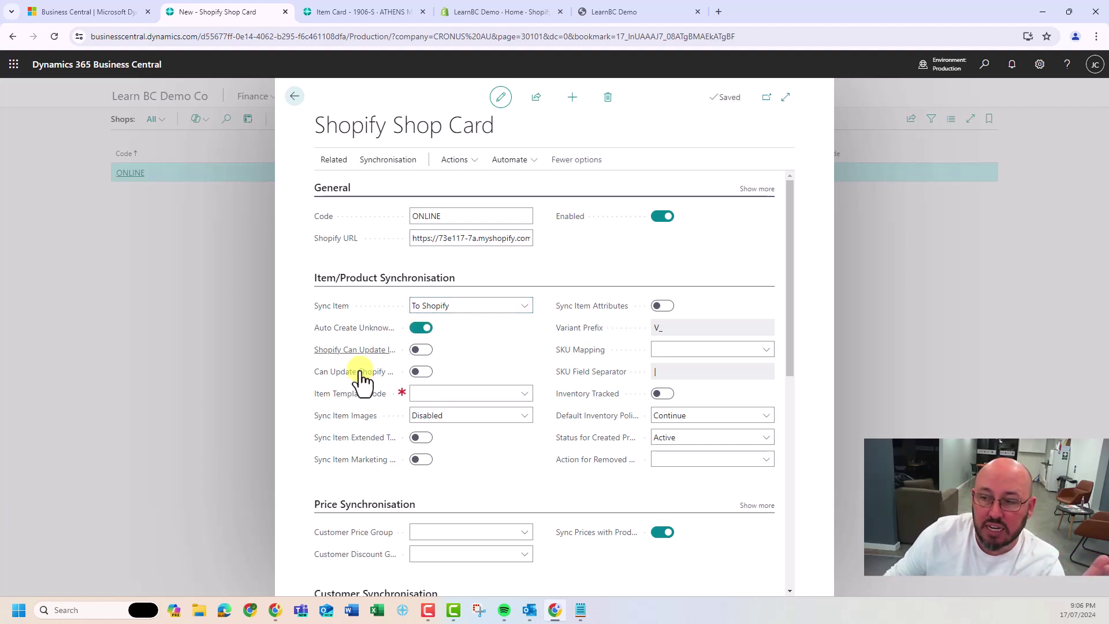
pyautogui.click(416, 372)
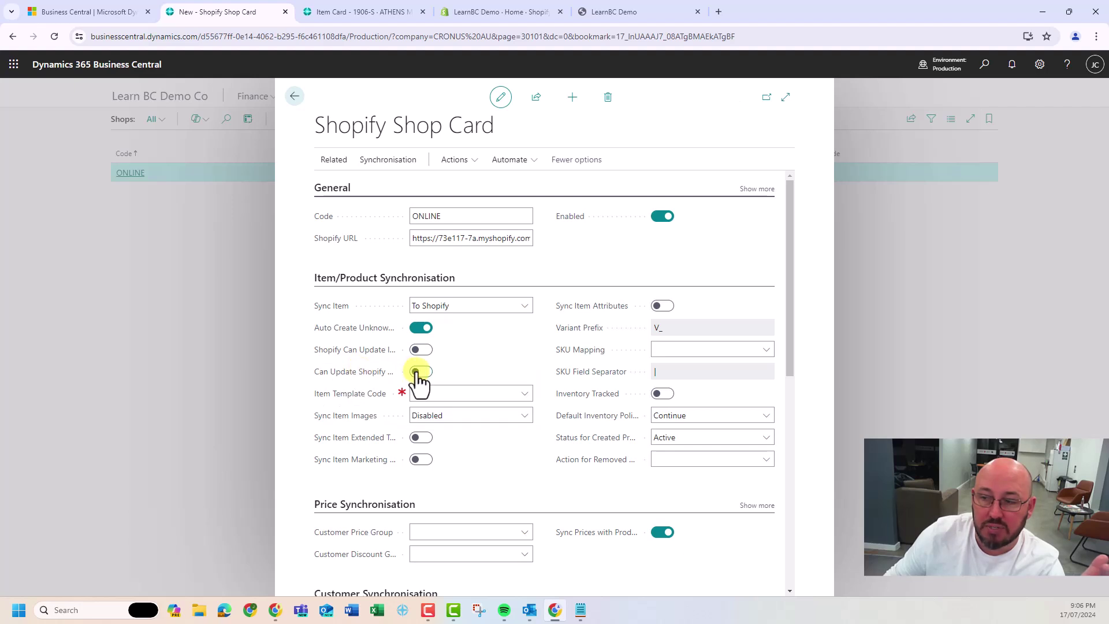
pyautogui.click(421, 351)
pyautogui.click(423, 373)
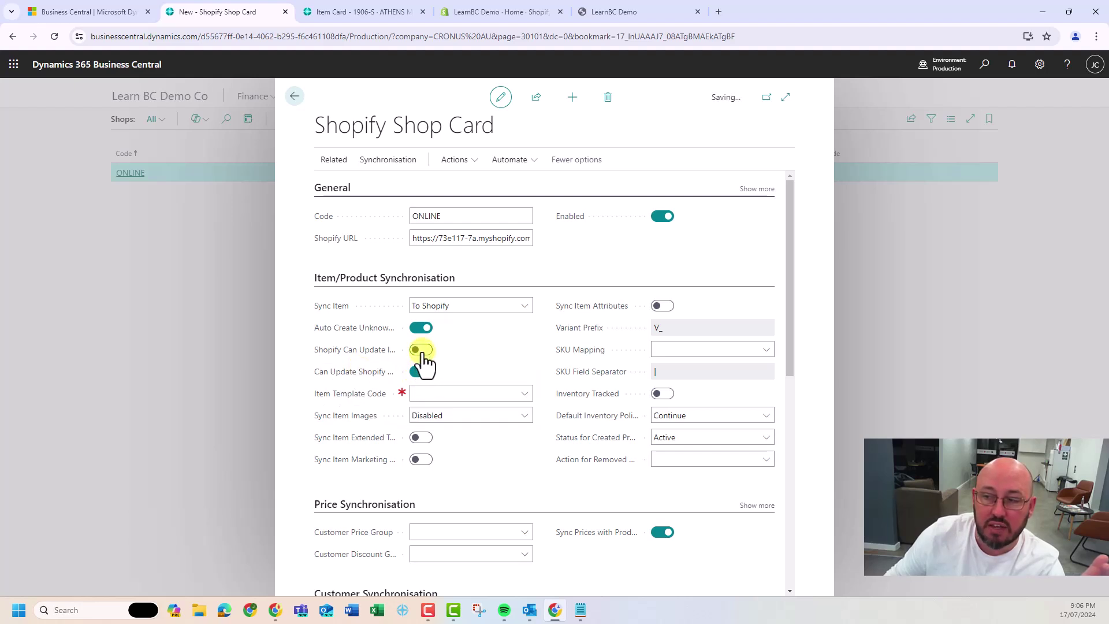
pyautogui.click(421, 372)
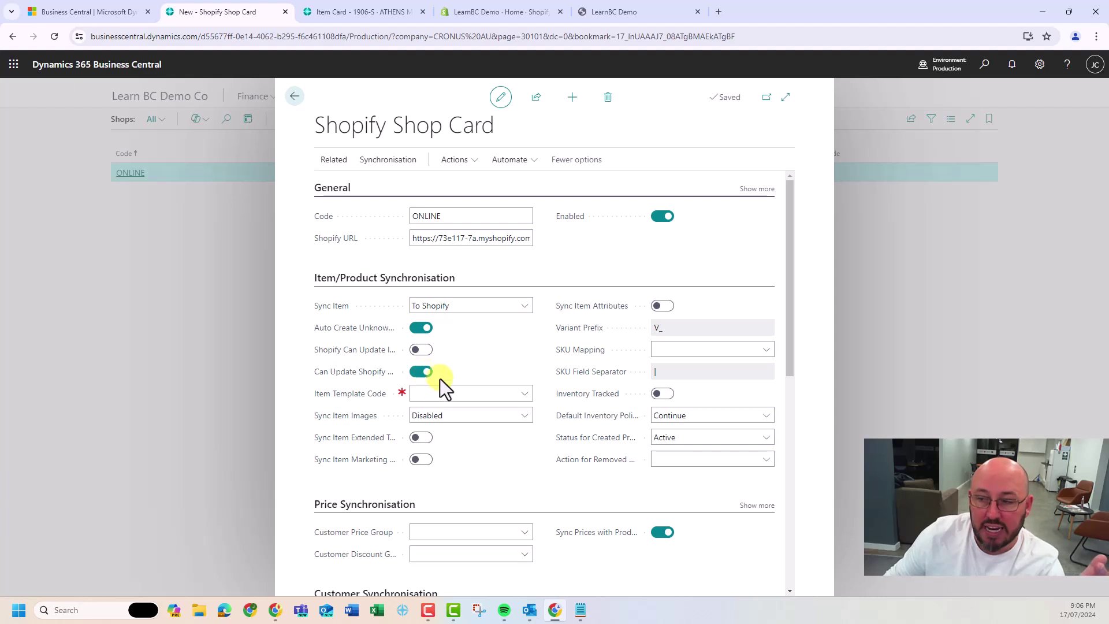
# Use item template ITEM000001, sync images To Shopify, and sync extended and marketing text
pyautogui.click(465, 393)
pyautogui.click(486, 434)
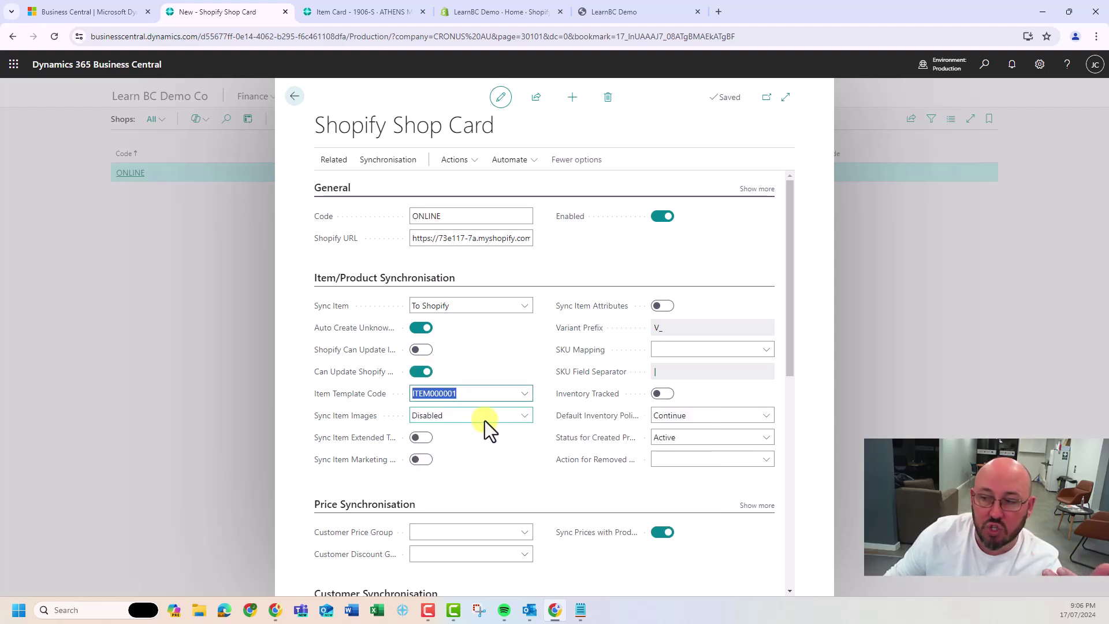
pyautogui.click(469, 415)
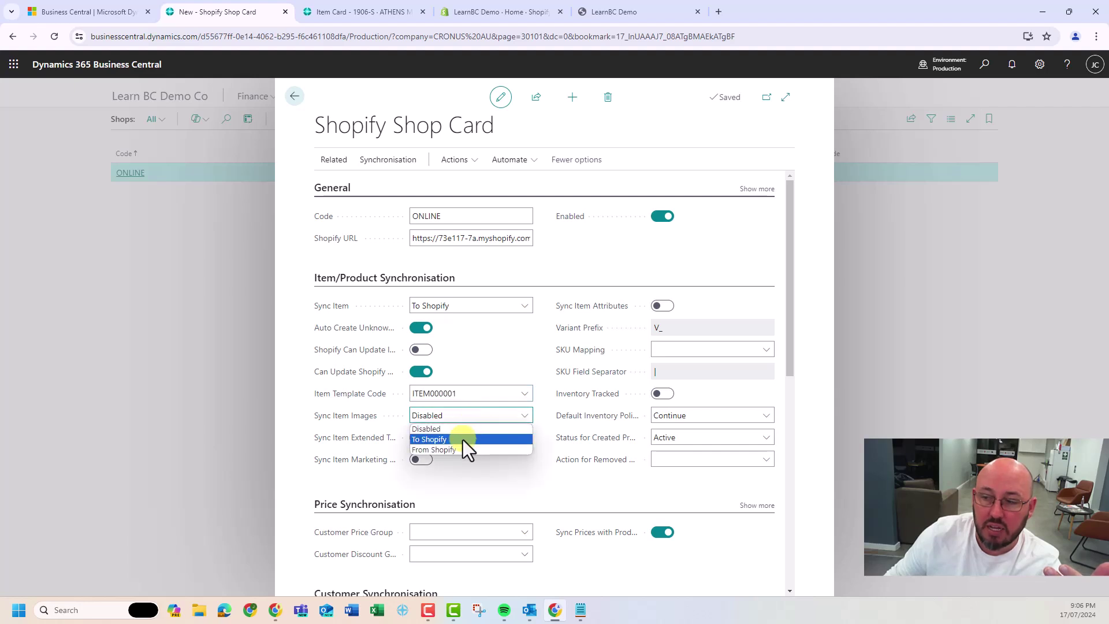
pyautogui.click(463, 439)
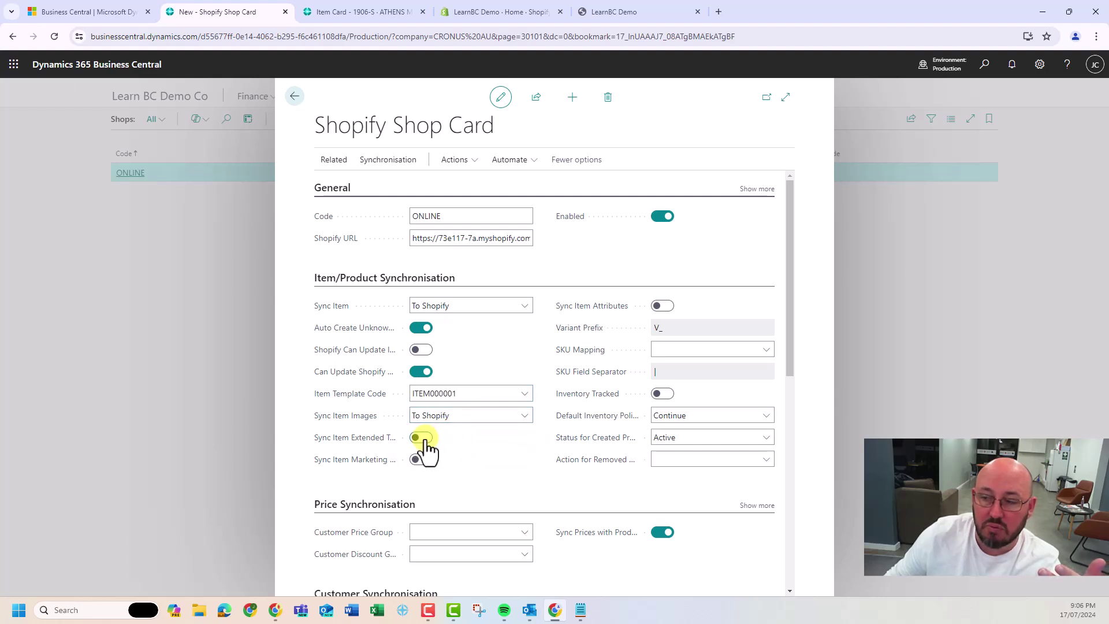
pyautogui.click(424, 440)
pyautogui.click(422, 461)
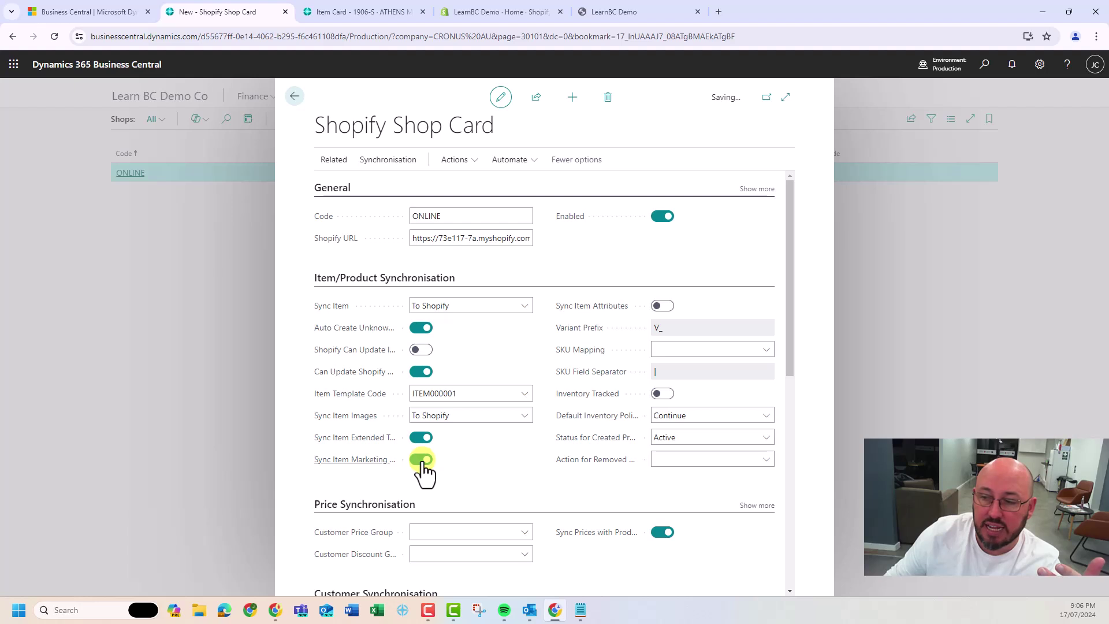
# Turn on item attribute sync and set SKU mapping to Item No. + Variant Code
pyautogui.click(661, 306)
pyautogui.click(675, 350)
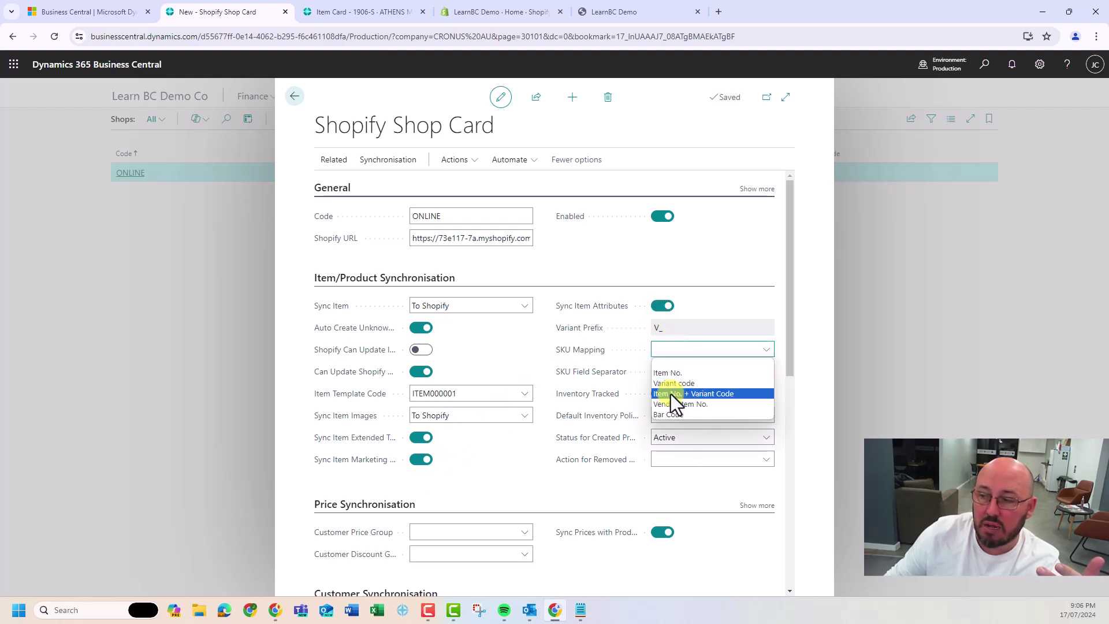
pyautogui.click(670, 394)
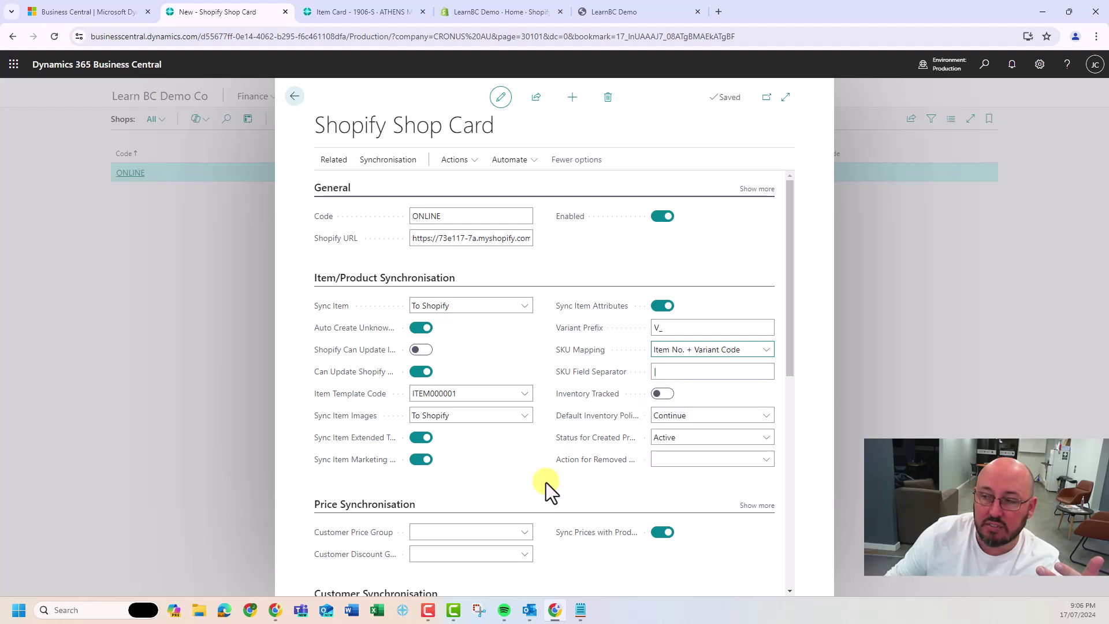
# Set the customer price group to PRICING and the customer discount group to RETAIL
pyautogui.scroll(-3, 386, 395)
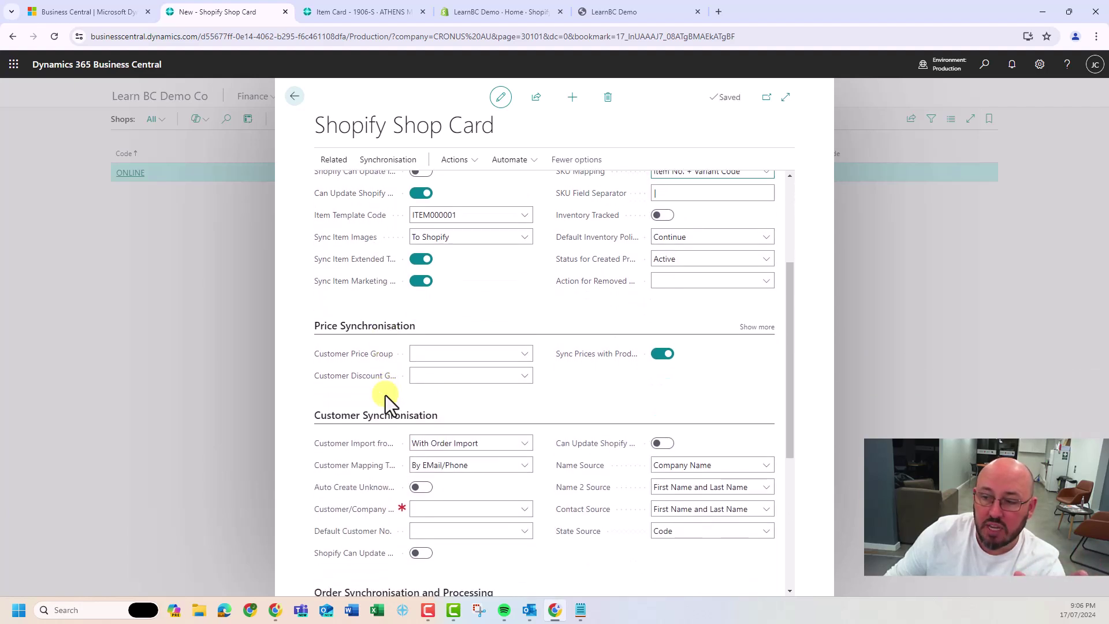
pyautogui.scroll(-1, 386, 395)
pyautogui.click(452, 300)
pyautogui.click(447, 346)
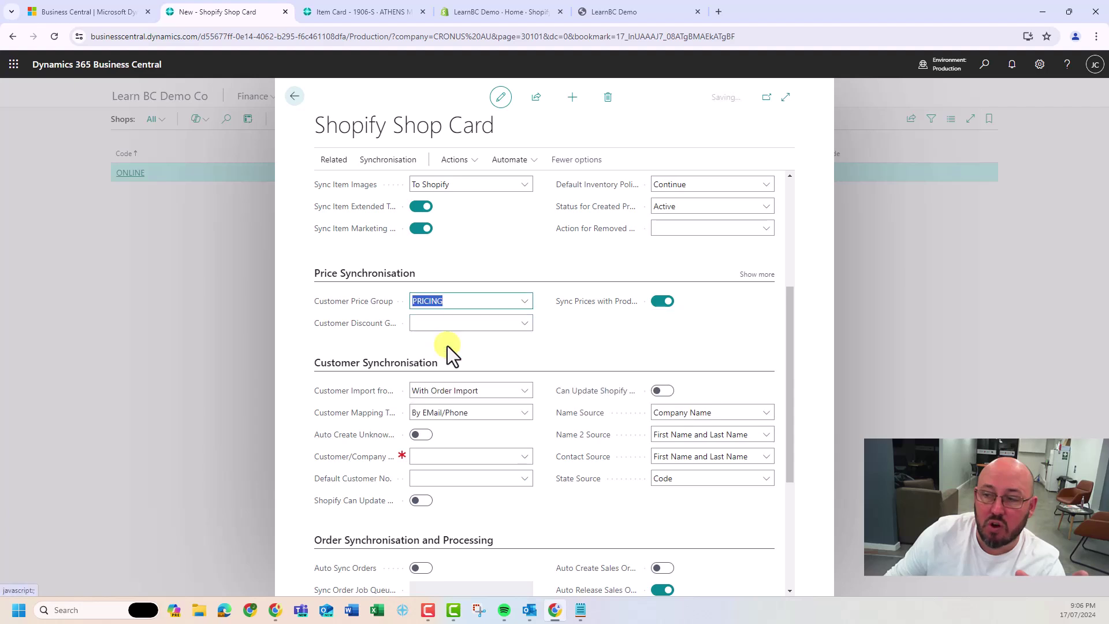
pyautogui.click(448, 323)
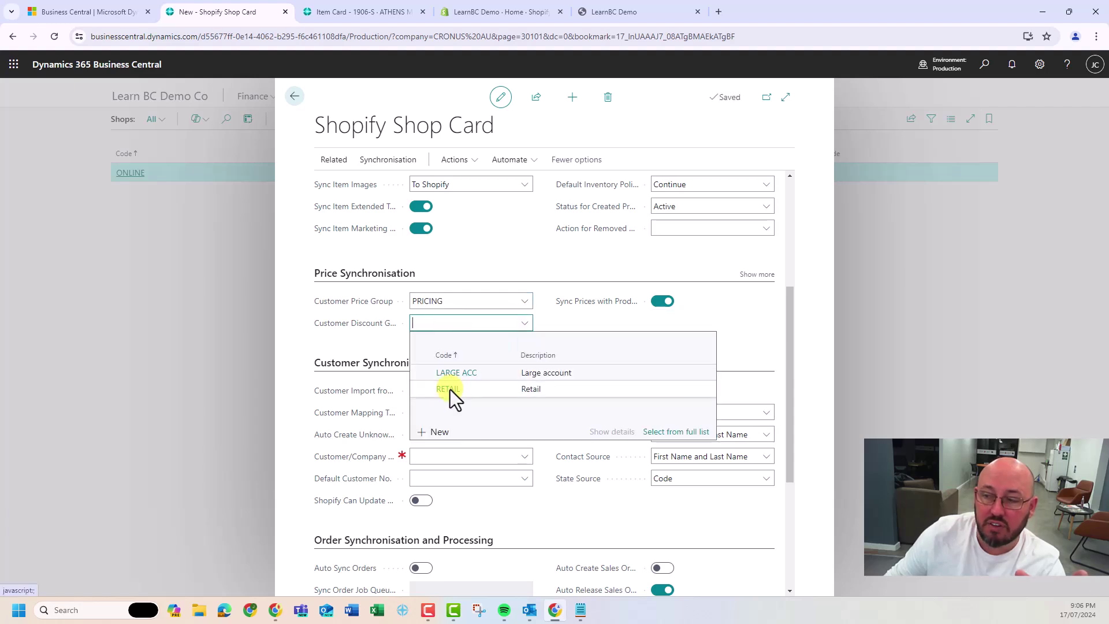
pyautogui.click(449, 389)
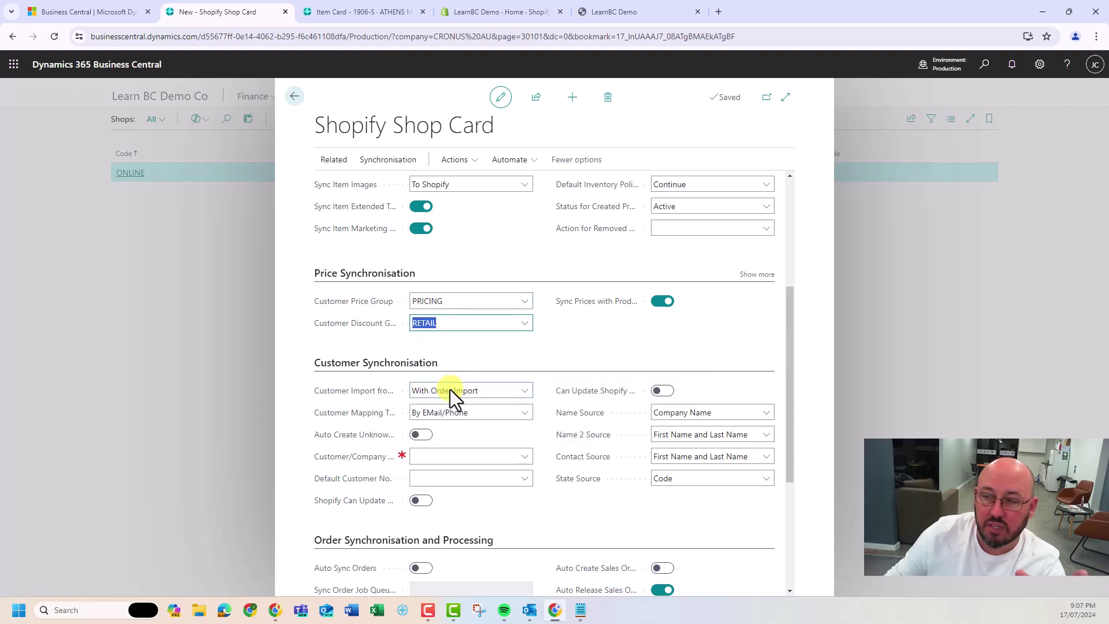
# Auto-create unknown customers from template CUST000002 and let Shopify update customers
pyautogui.scroll(-2, 449, 389)
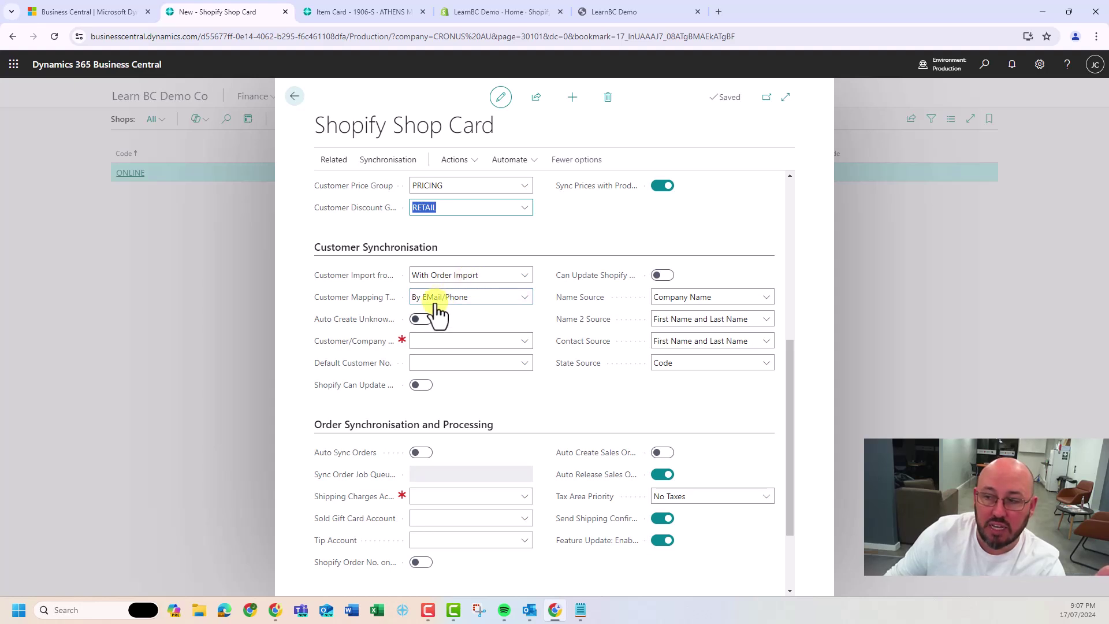
pyautogui.click(421, 319)
pyautogui.click(434, 341)
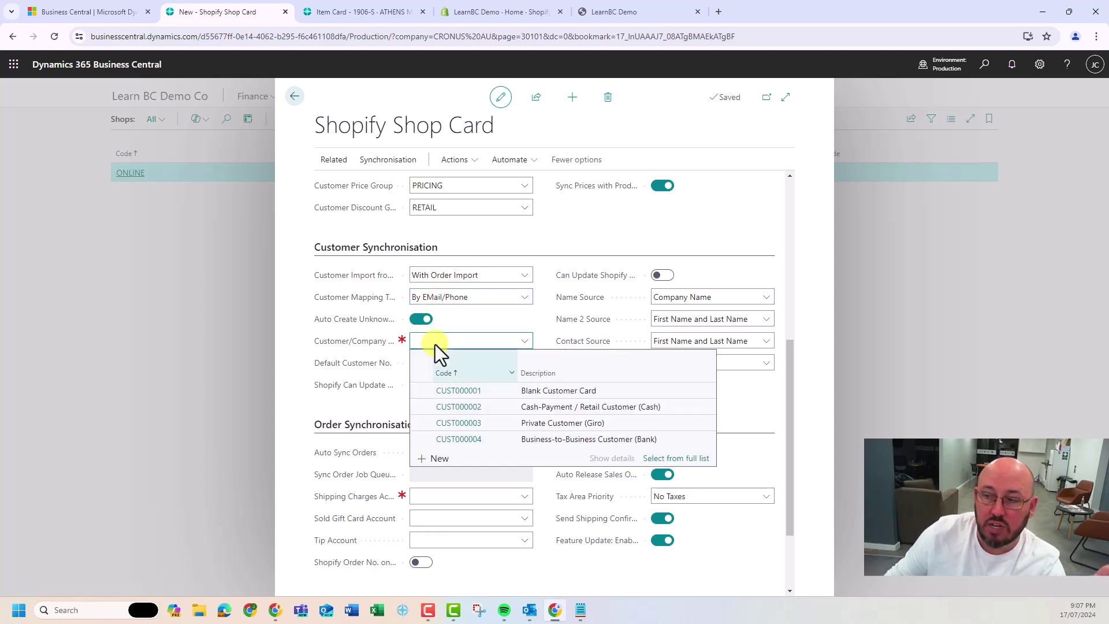
pyautogui.click(496, 404)
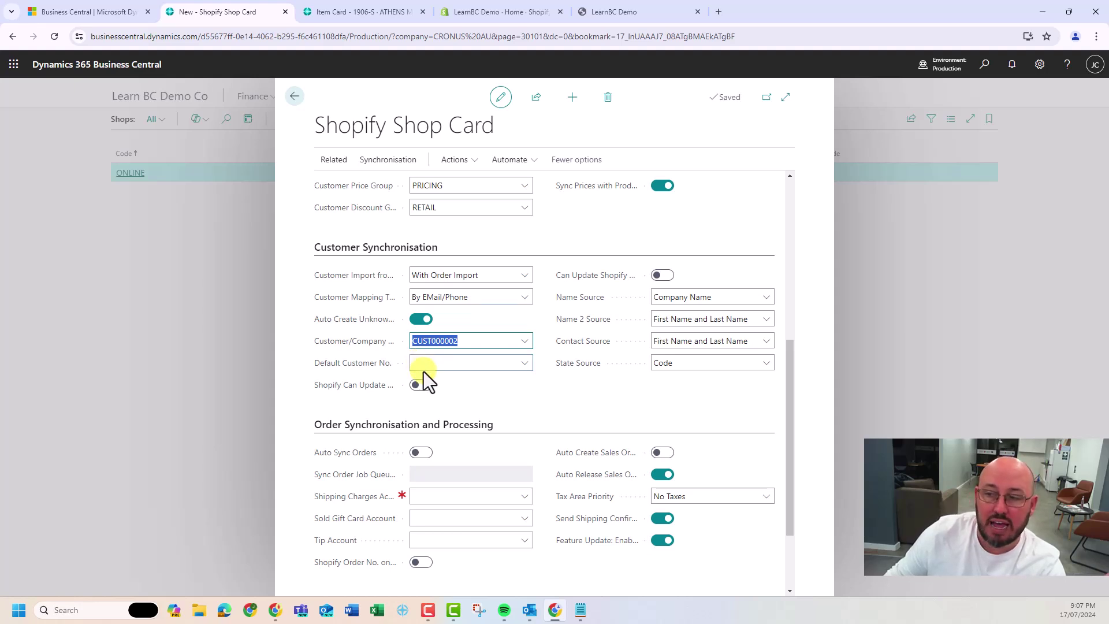
pyautogui.click(423, 385)
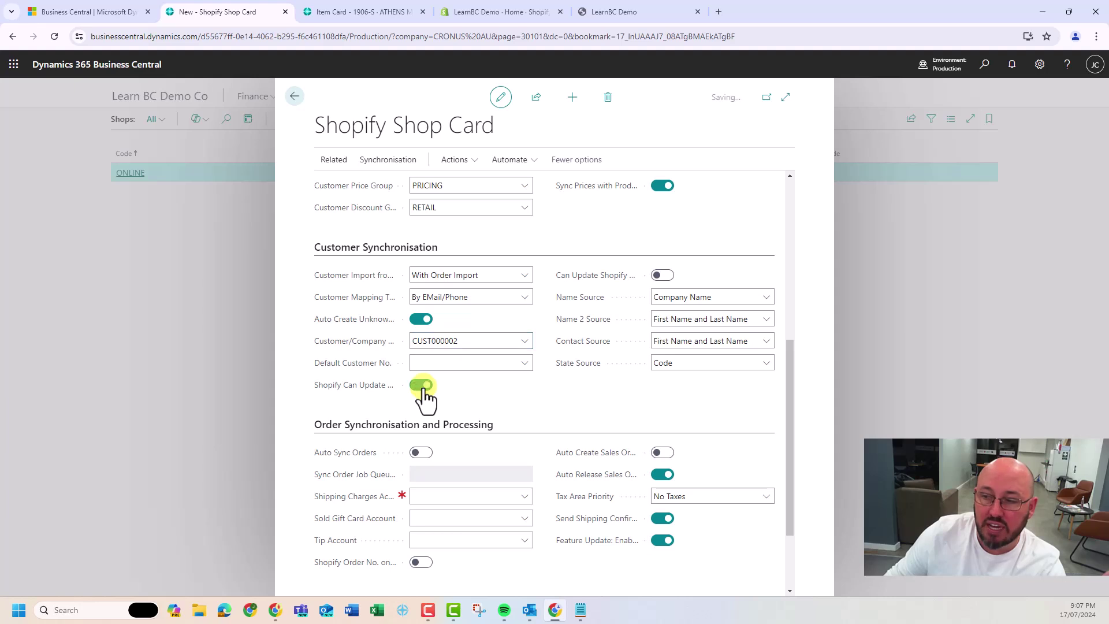
pyautogui.click(662, 276)
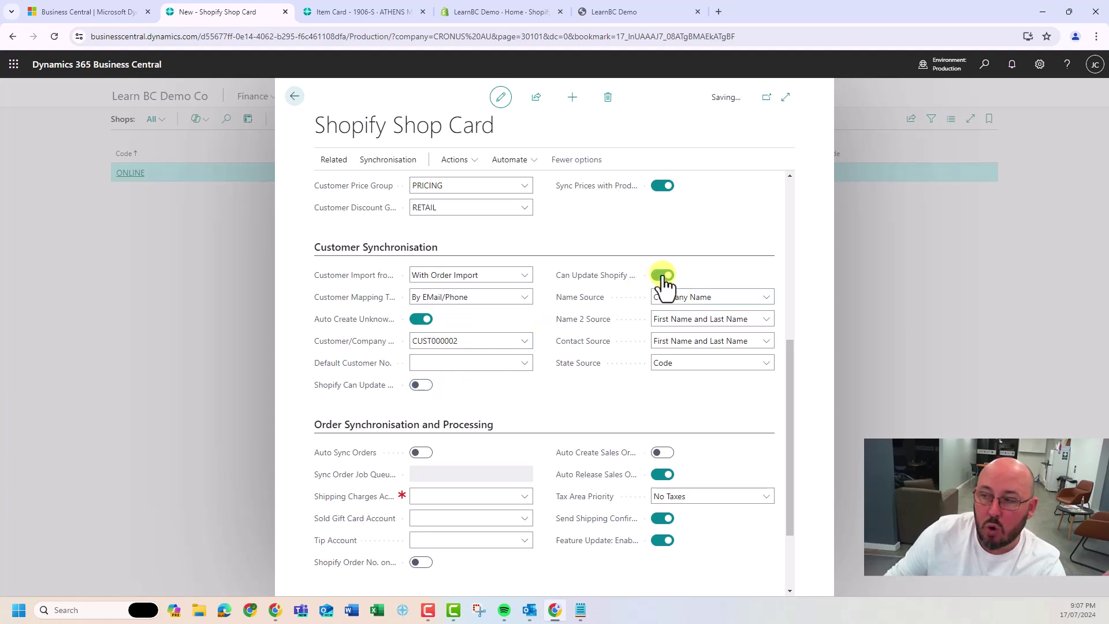
pyautogui.click(420, 385)
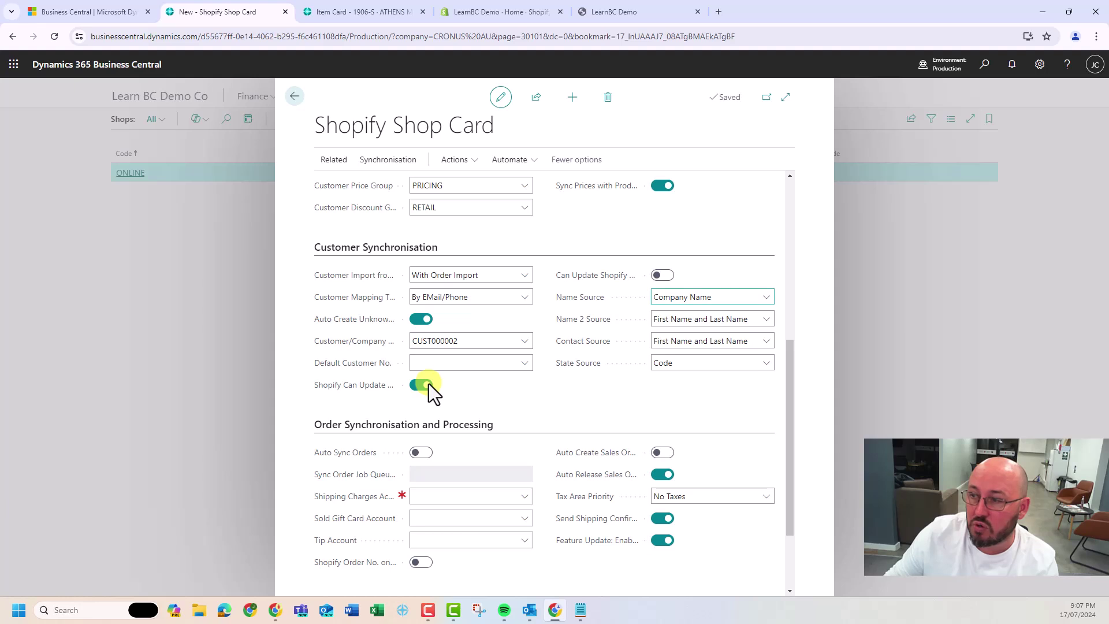
# Turn on Auto Sync Orders and set shipping charges, sold gift card and tip accounts to 5104
pyautogui.scroll(-2, 429, 383)
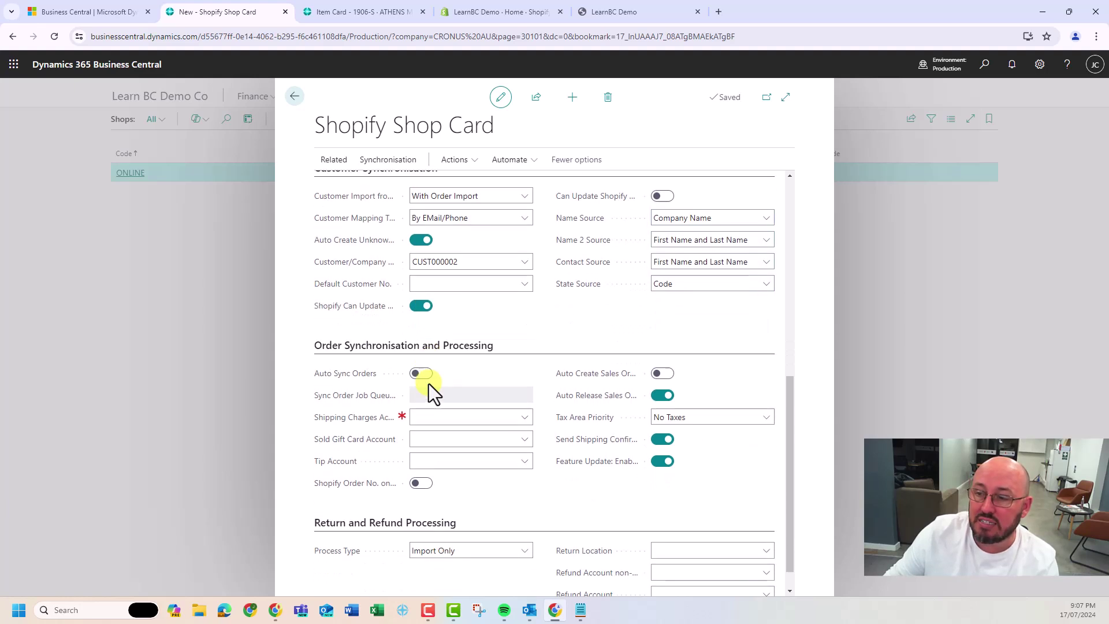
pyautogui.click(422, 343)
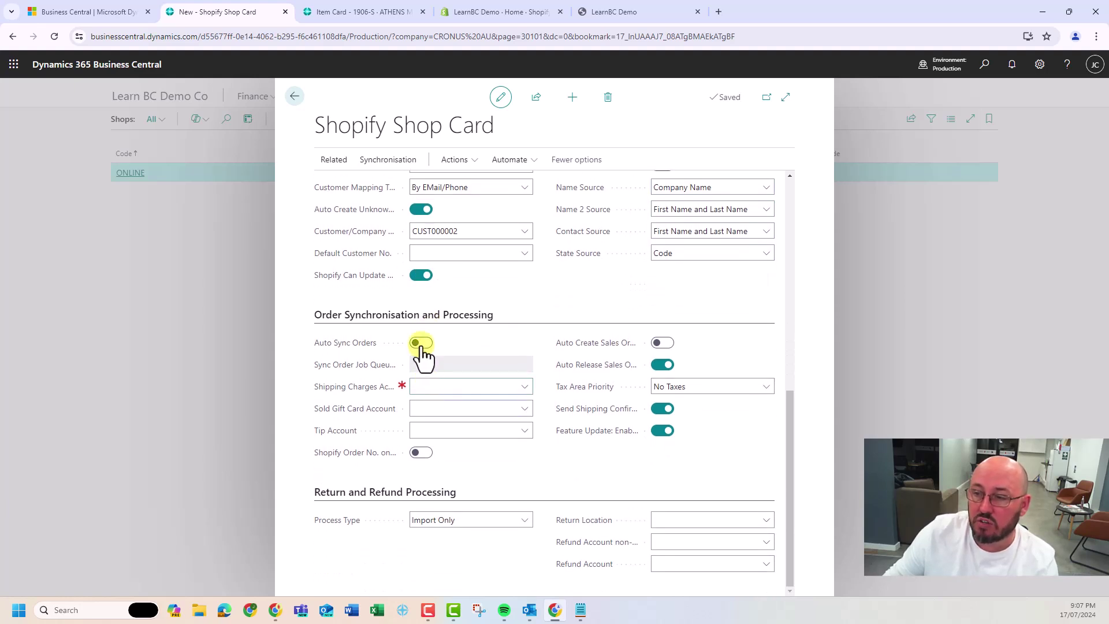
pyautogui.click(439, 385)
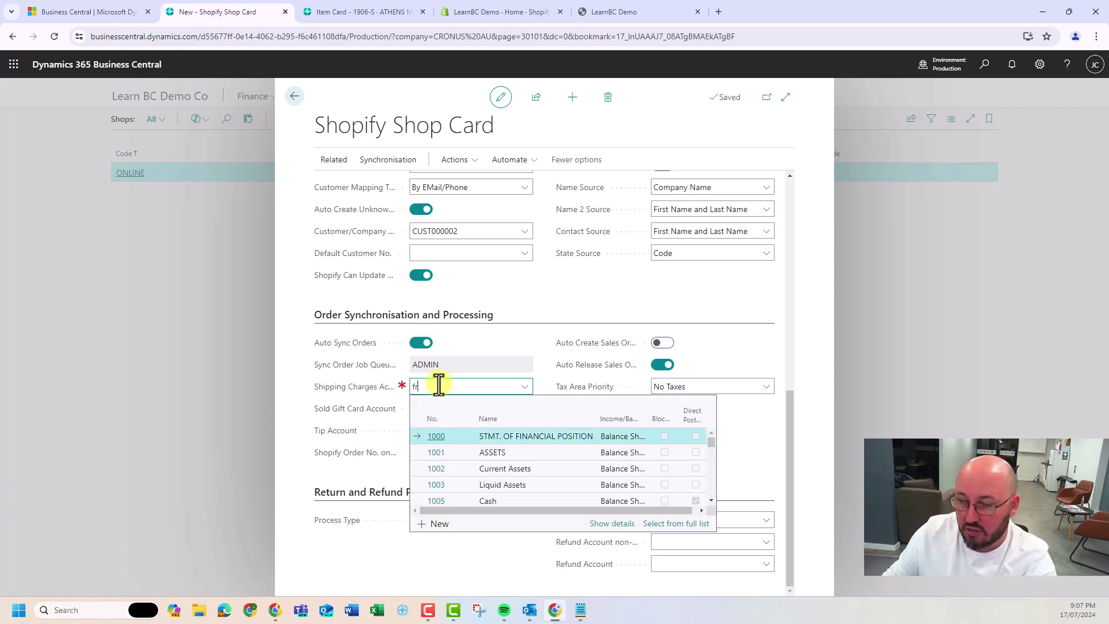
pyautogui.write('fre')
pyautogui.click(438, 438)
pyautogui.hotkey('ctrl', 'c')
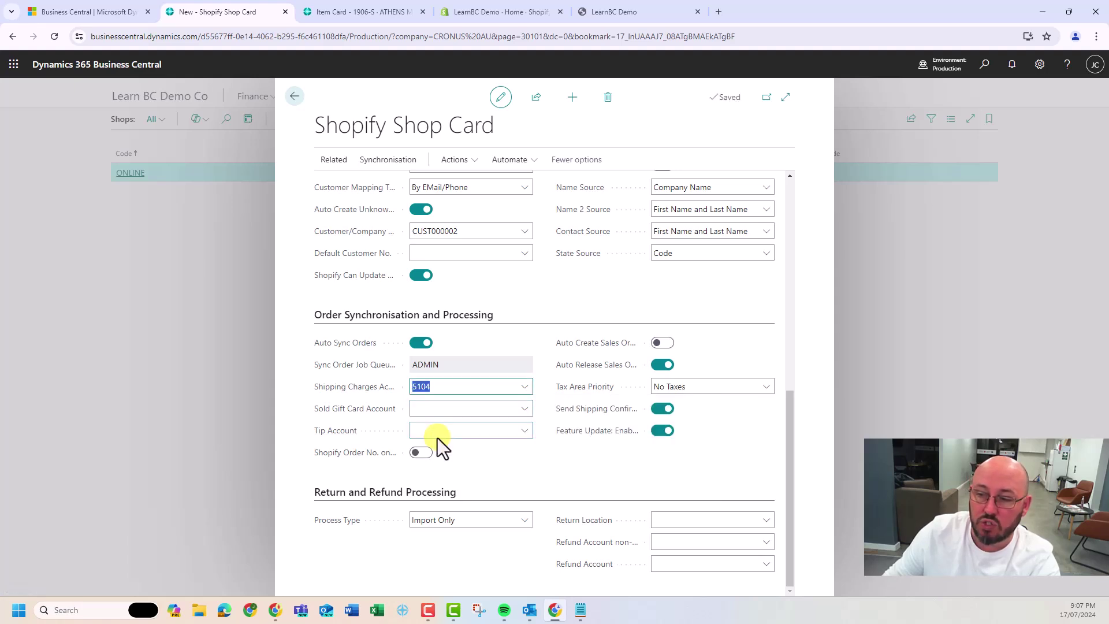
pyautogui.press('Tab')
pyautogui.hotkey('ctrl', 'v')
pyautogui.press('Tab')
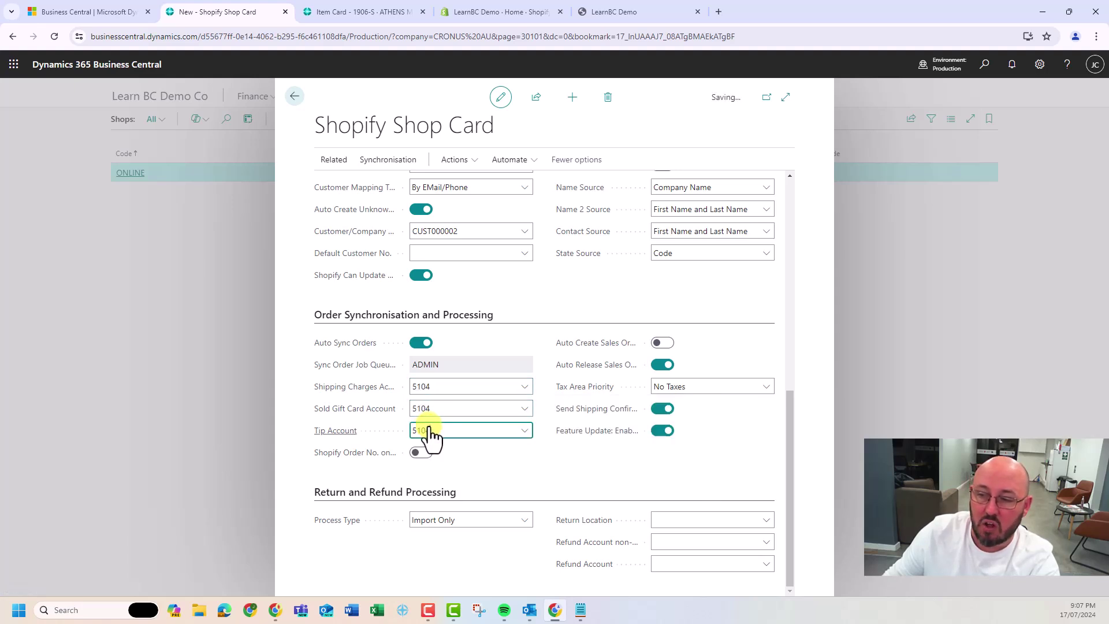
pyautogui.hotkey('ctrl', 'v')
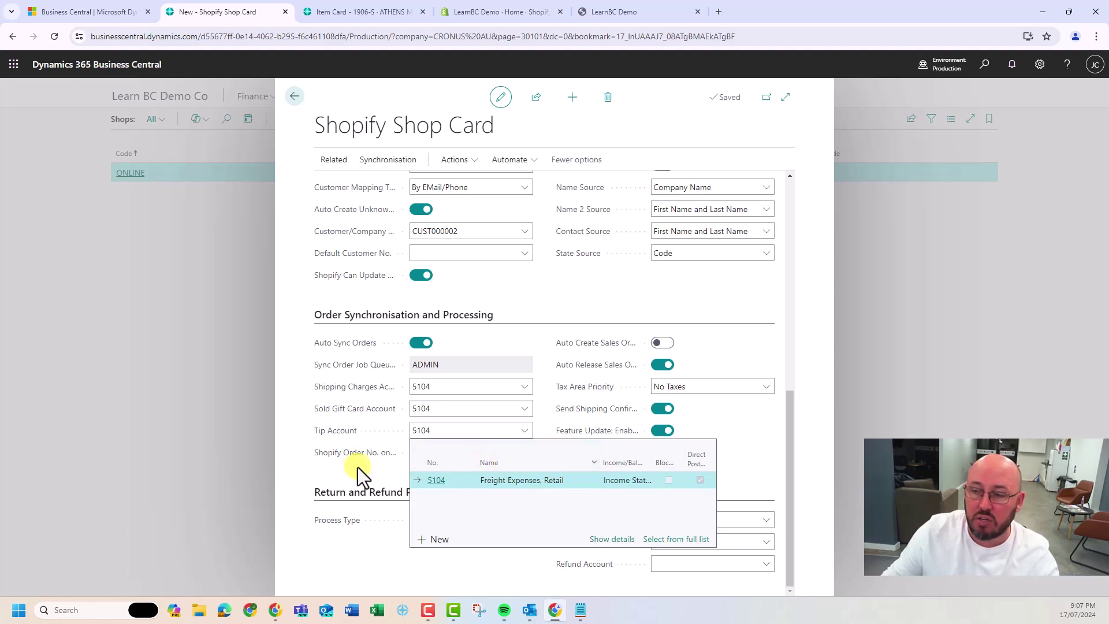
pyautogui.press('Tab')
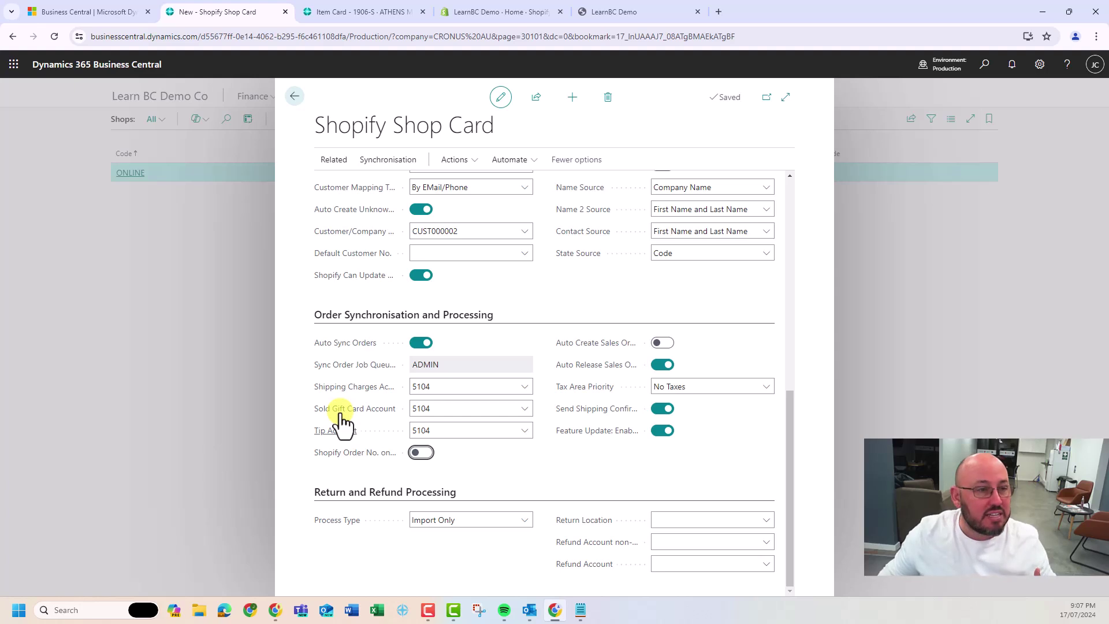
# Enable Shopify Order No., disable Auto Release, set tax priority Ship-to -> Sell-to -> Bill-to
pyautogui.moveTo(343, 421)
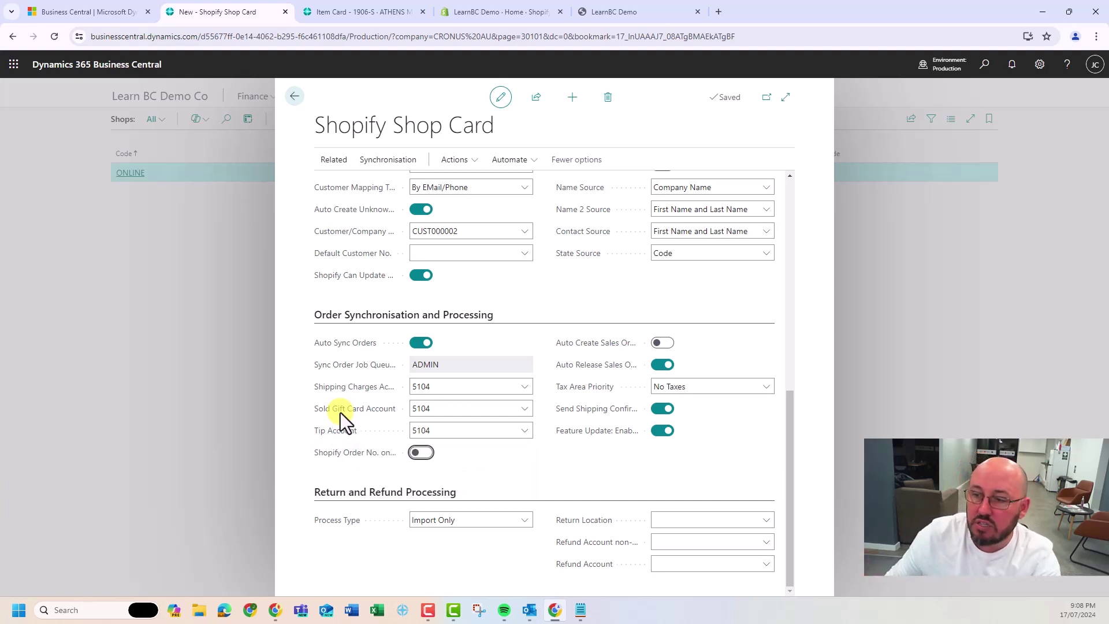
pyautogui.click(421, 452)
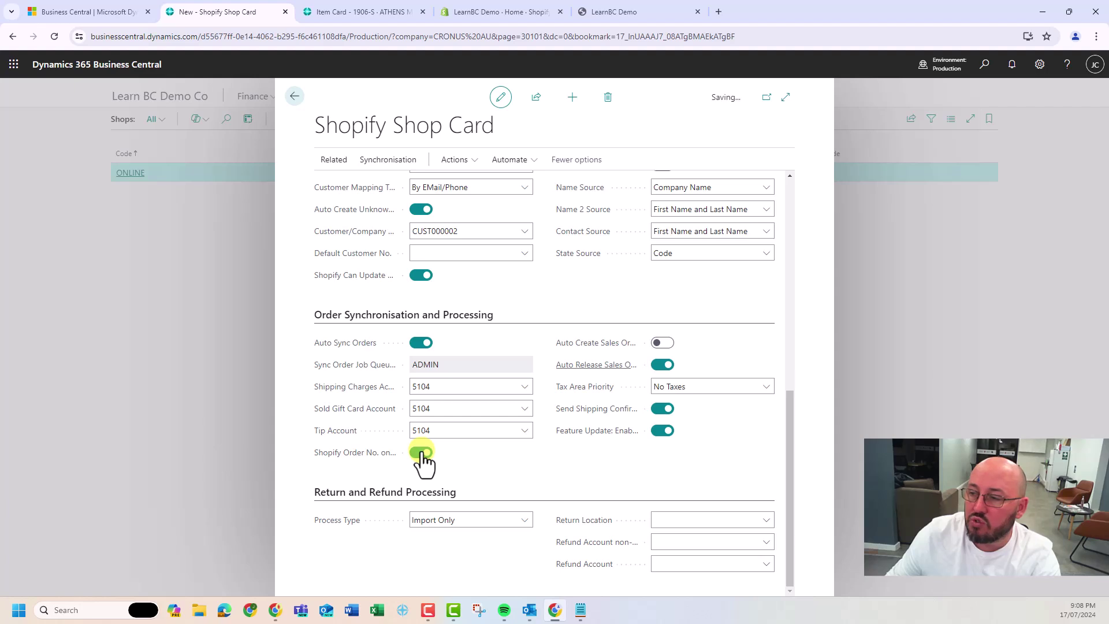
pyautogui.click(662, 364)
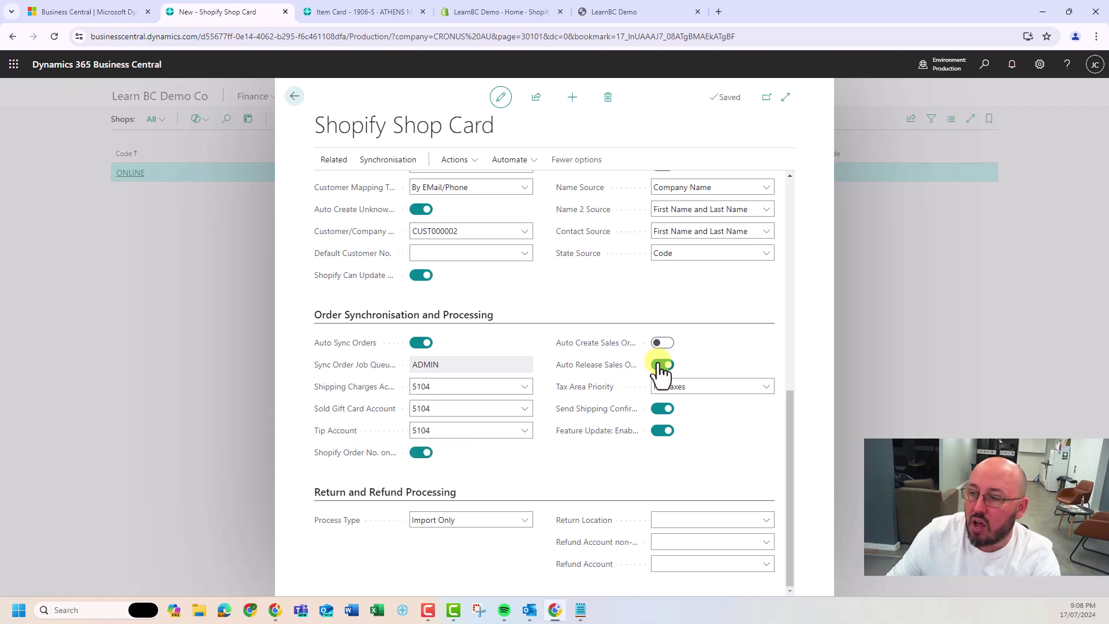
pyautogui.click(689, 388)
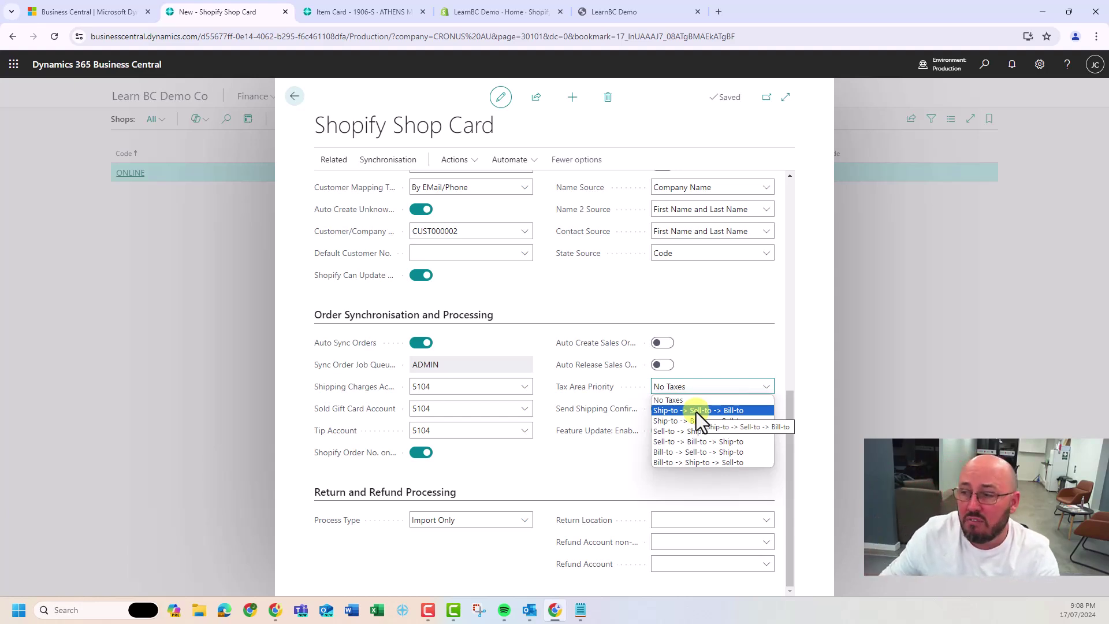
pyautogui.click(696, 411)
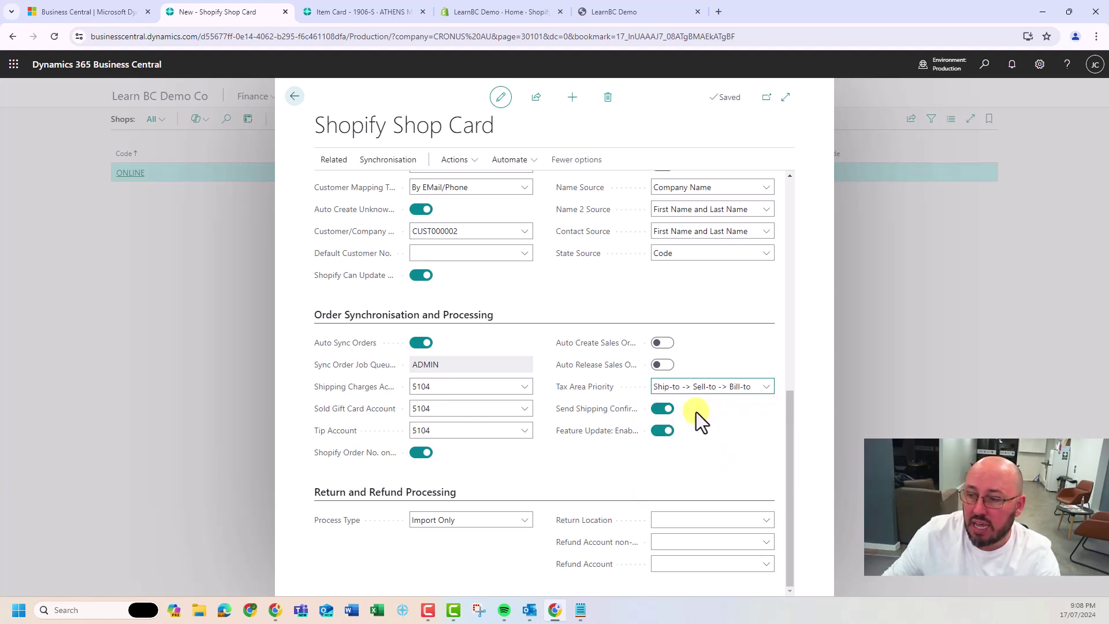
pyautogui.scroll(1, 524, 416)
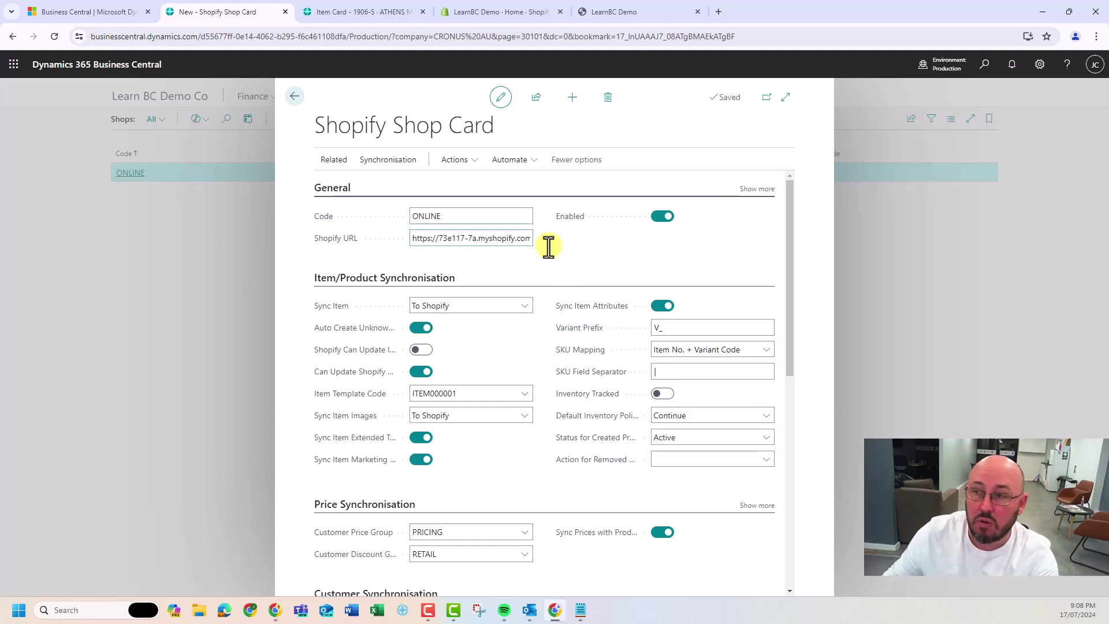
# From the shop's Shopify Products, add item 1906-S ATHENS Mobile Pedestal with Sync Images and Sync Inventory on
pyautogui.click(333, 162)
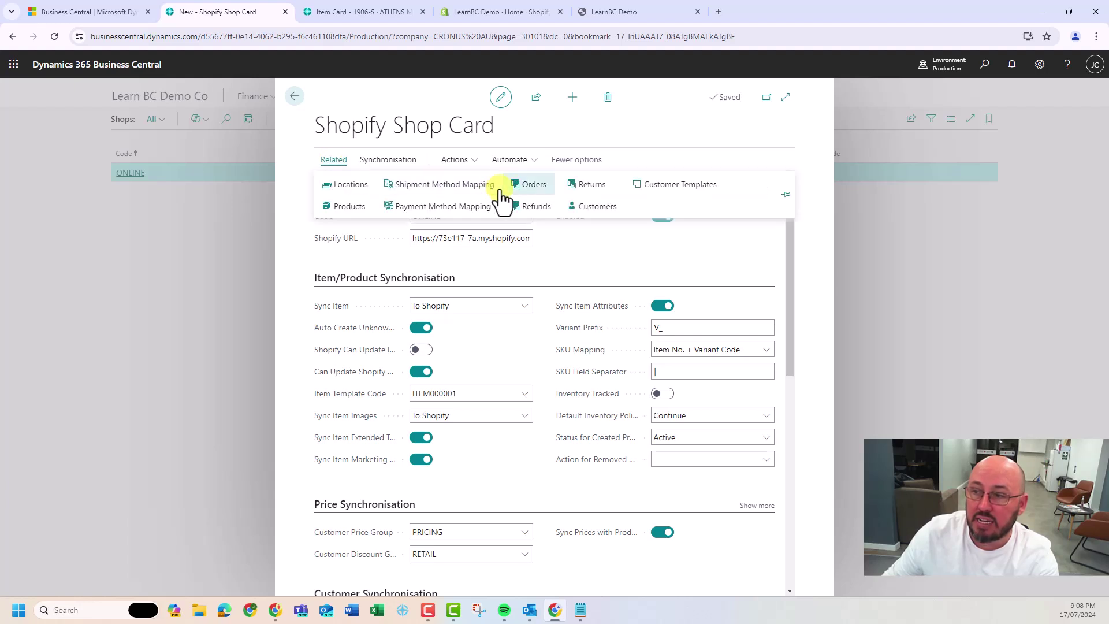
pyautogui.click(349, 206)
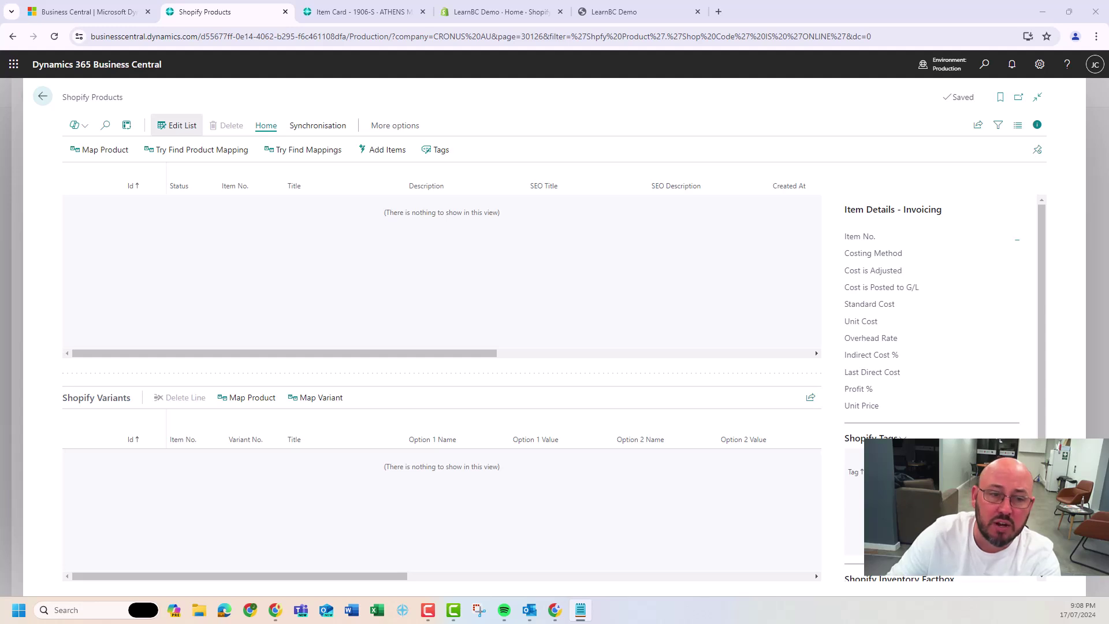
pyautogui.click(385, 151)
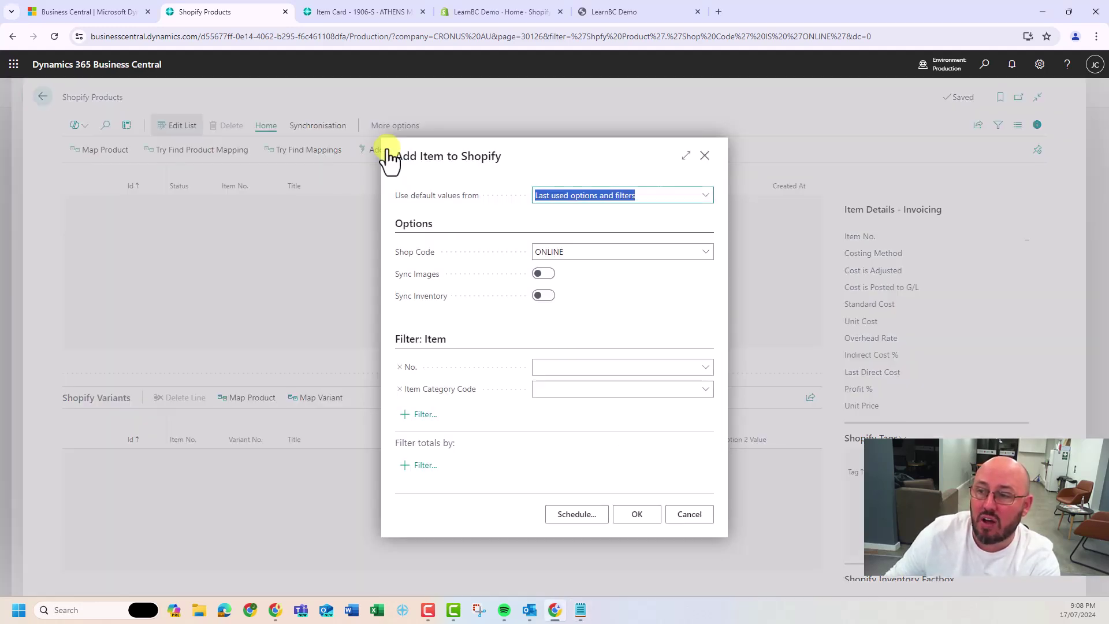
pyautogui.click(559, 368)
pyautogui.write('1906-S')
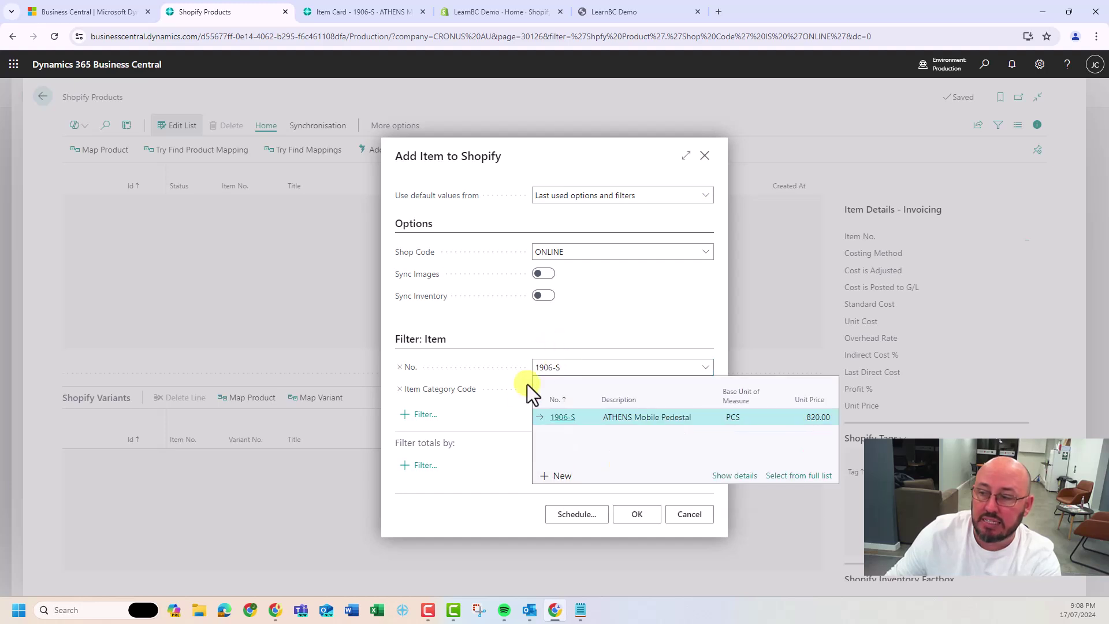
pyautogui.click(556, 418)
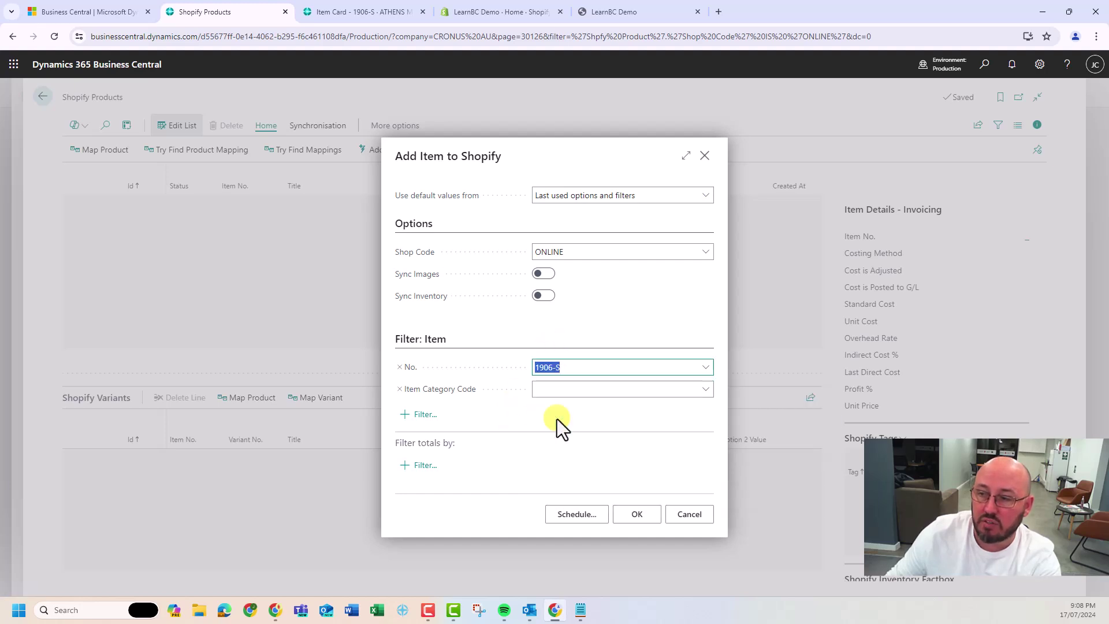
pyautogui.click(546, 274)
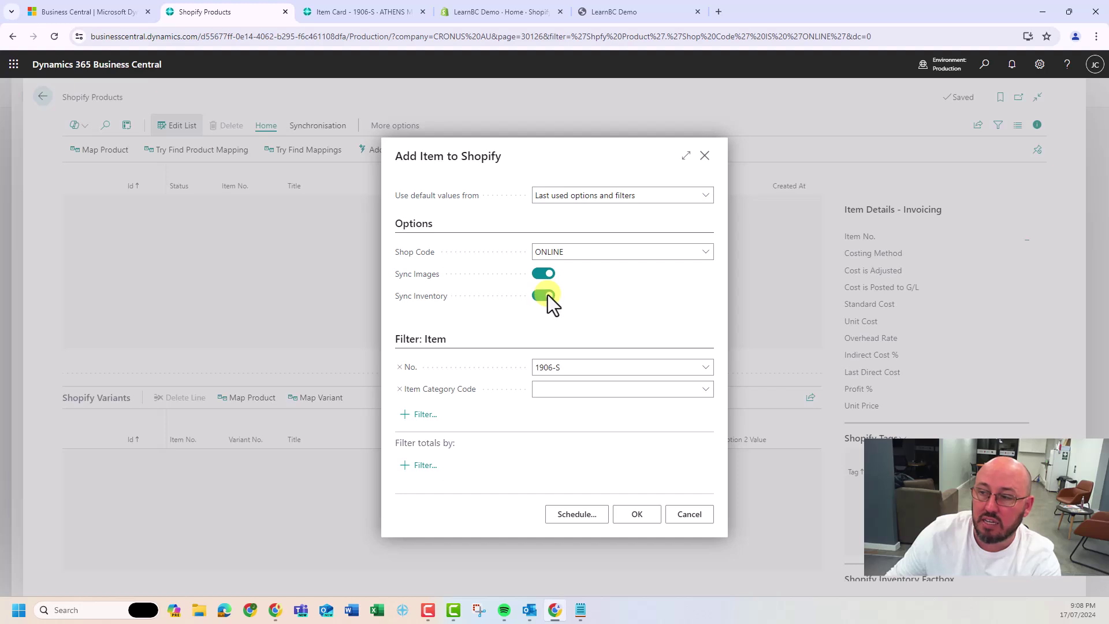
pyautogui.click(643, 517)
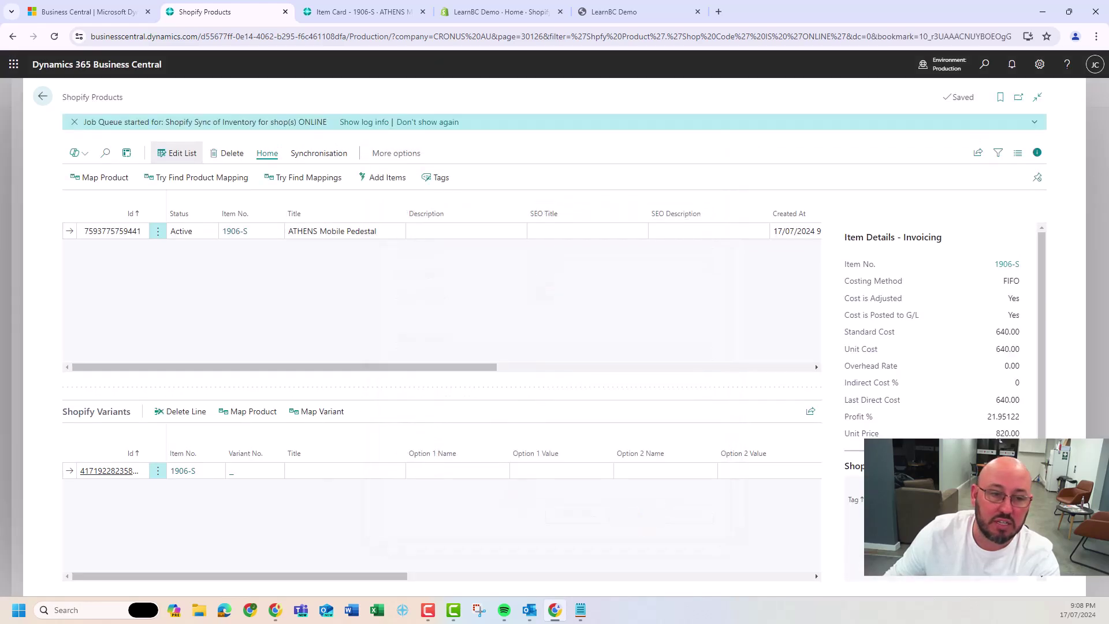
pyautogui.hotkey('alt', 'Tab')
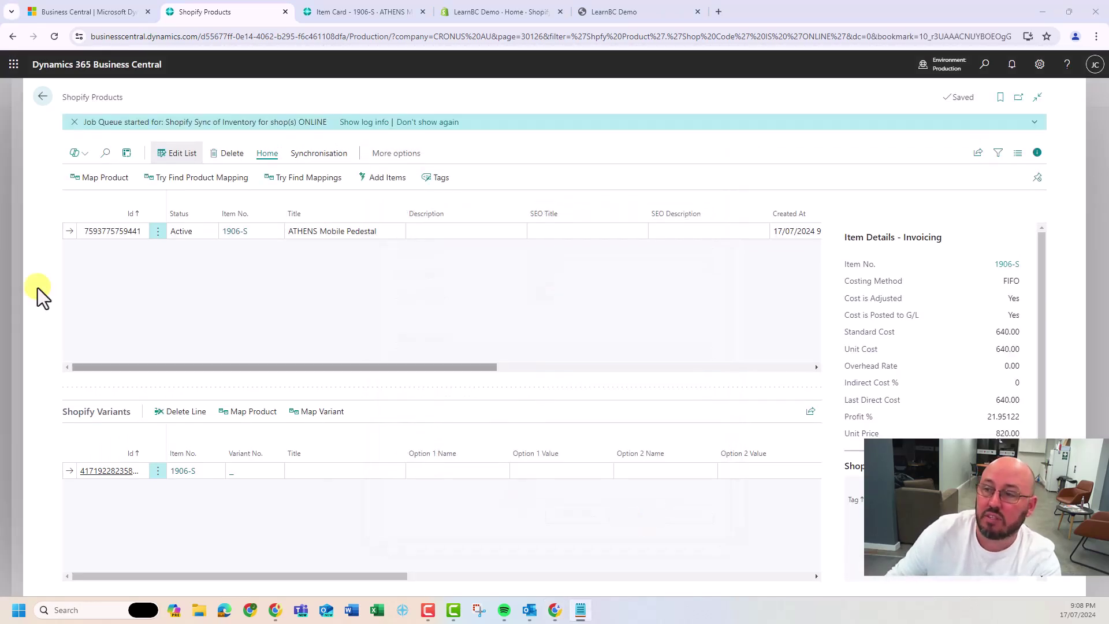
# Add item 1900-S PARIS Guest Chair, black to the Shopify products
pyautogui.click(314, 290)
pyautogui.click(386, 179)
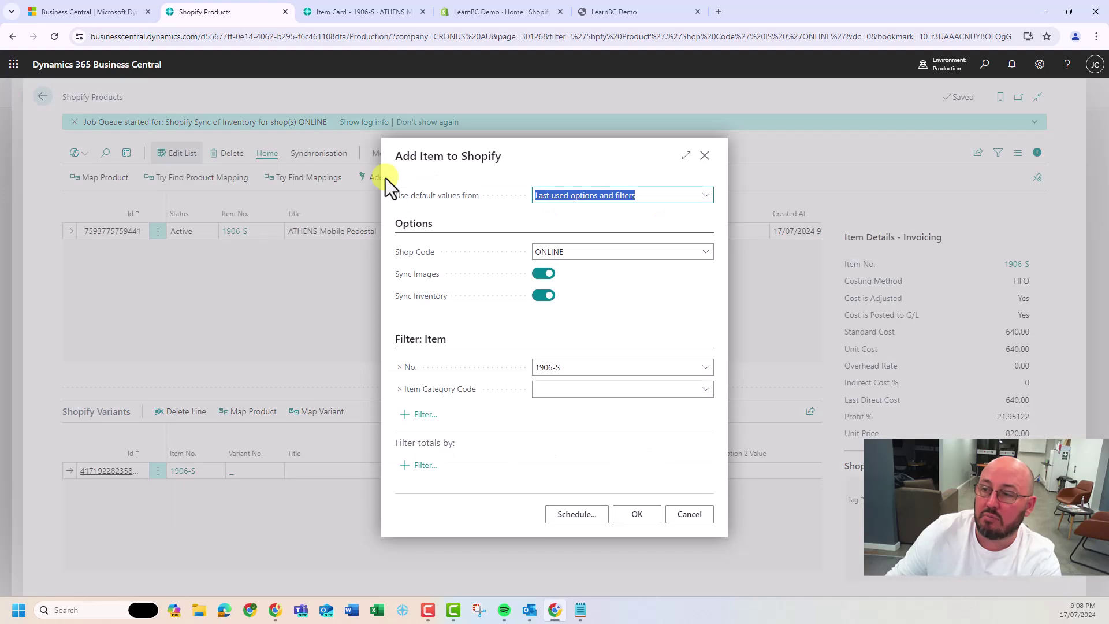
pyautogui.click(584, 367)
pyautogui.write('1900-S')
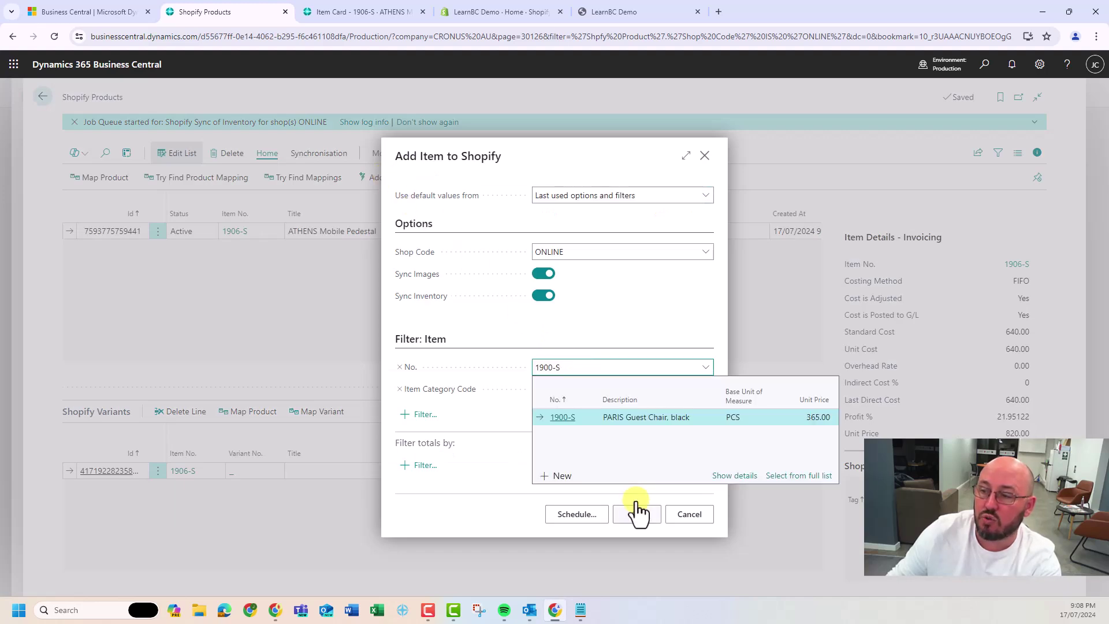
pyautogui.click(565, 417)
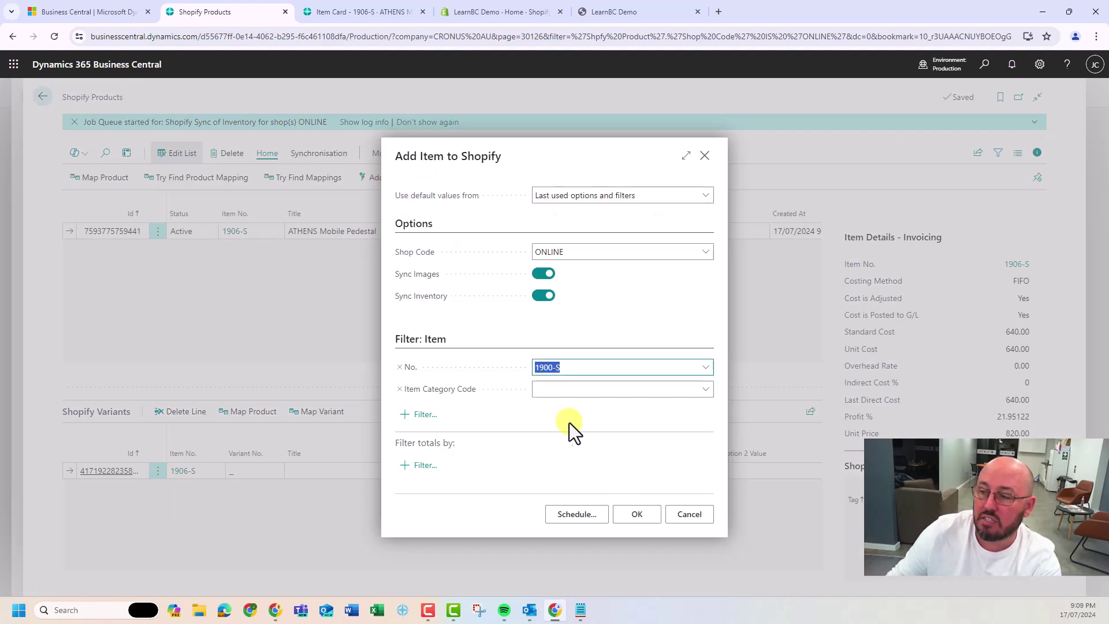
pyautogui.click(638, 515)
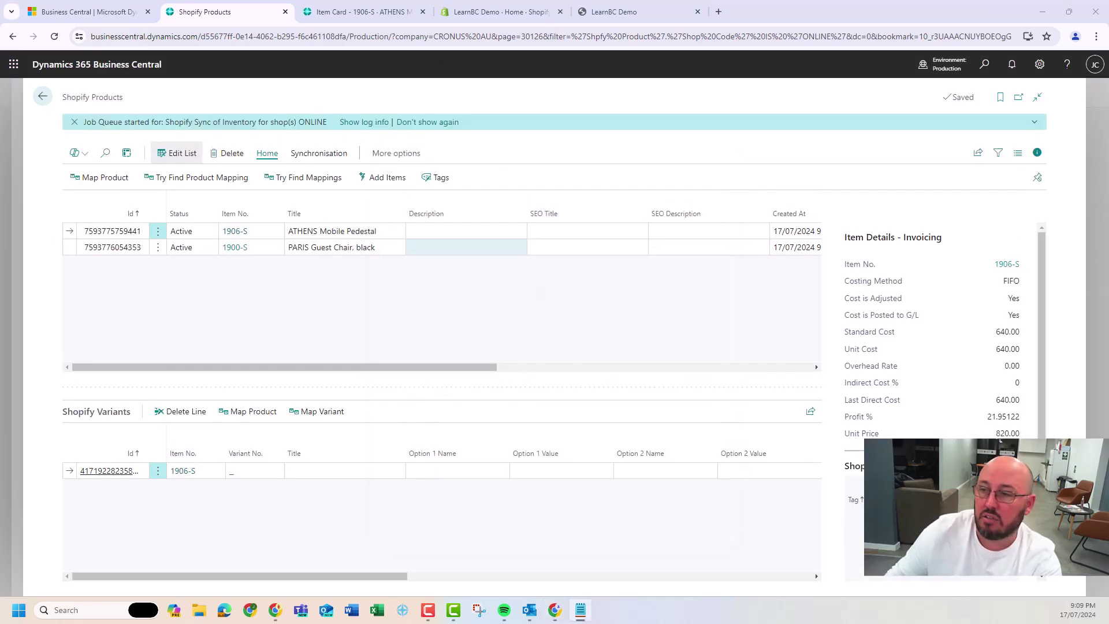
# Add item 1896-S ATHENS Desk to the Shopify products
pyautogui.click(385, 177)
pyautogui.click(550, 367)
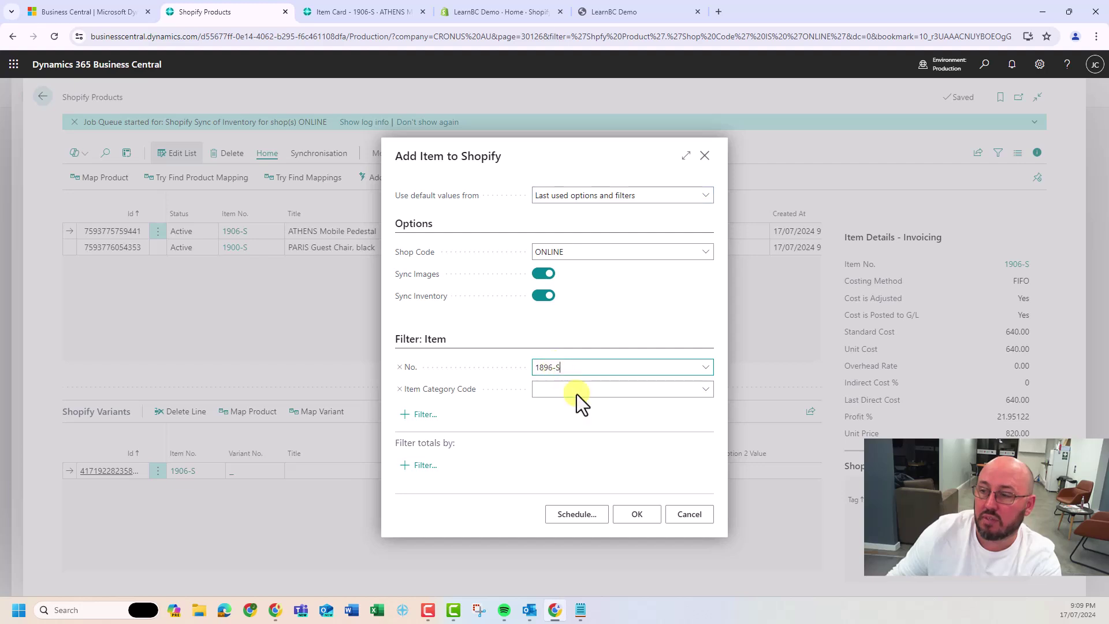
pyautogui.click(636, 512)
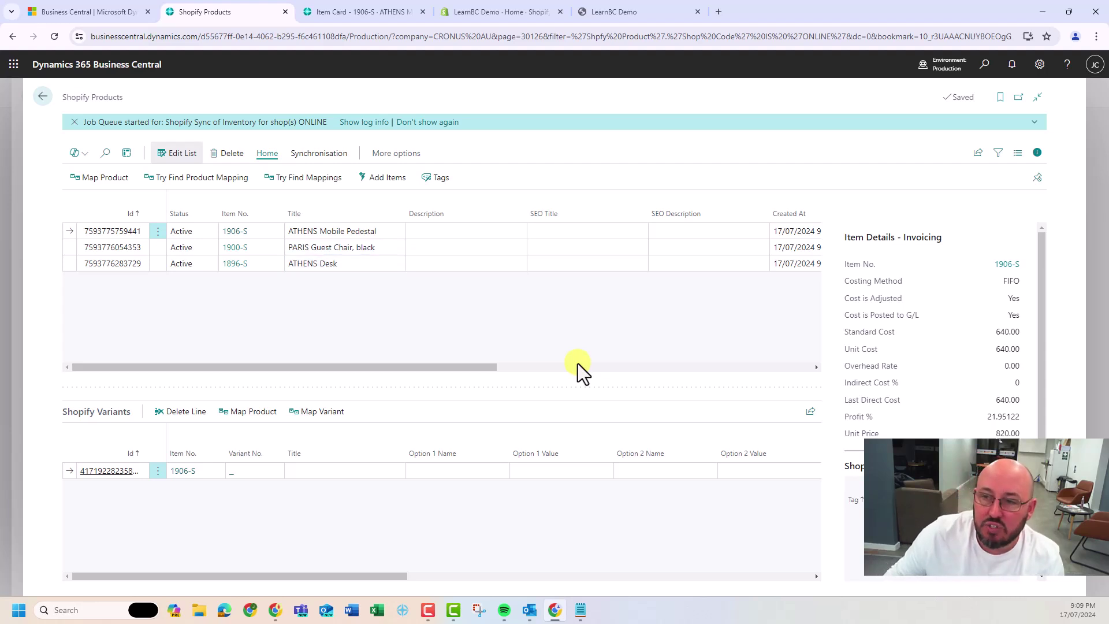
# Dismiss the Job Queue notification and open the PARIS Guest Chair product's details
pyautogui.click(75, 122)
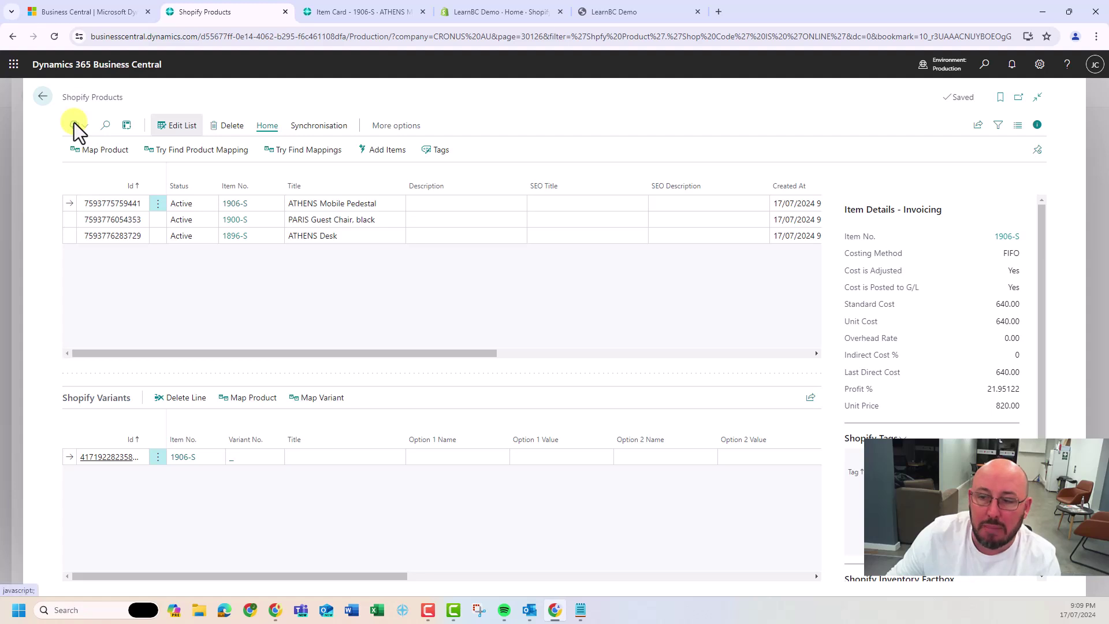
pyautogui.click(157, 220)
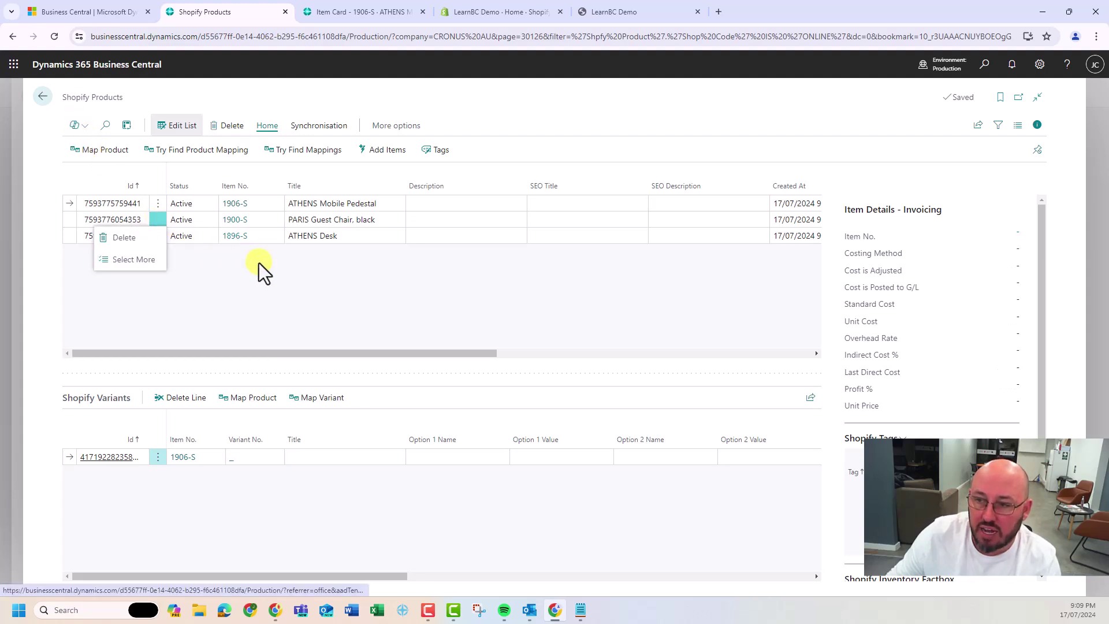
pyautogui.click(300, 280)
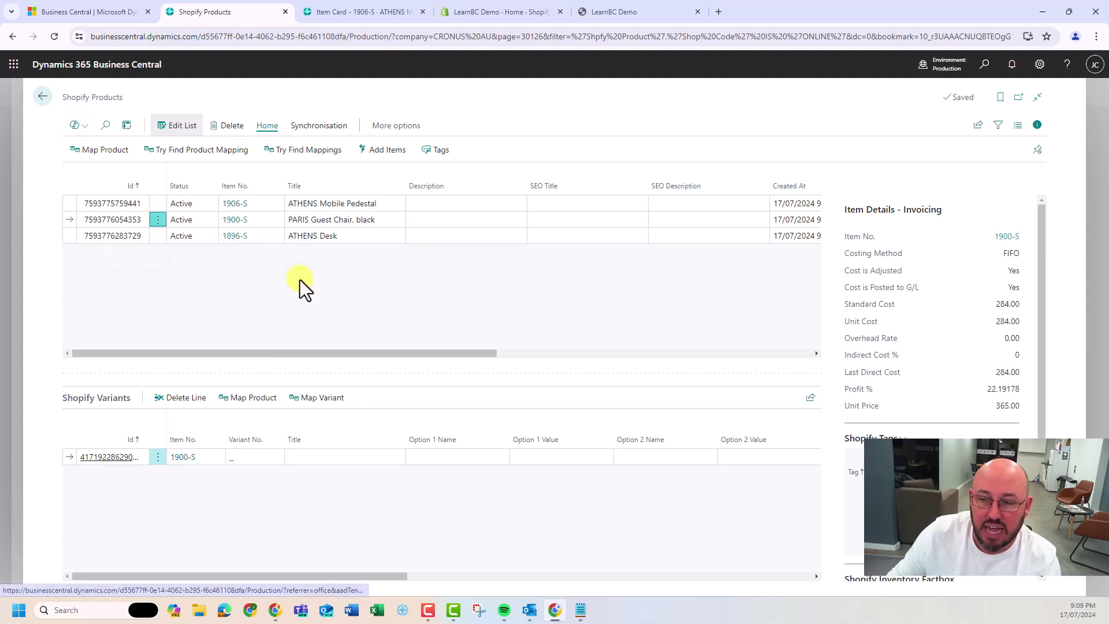
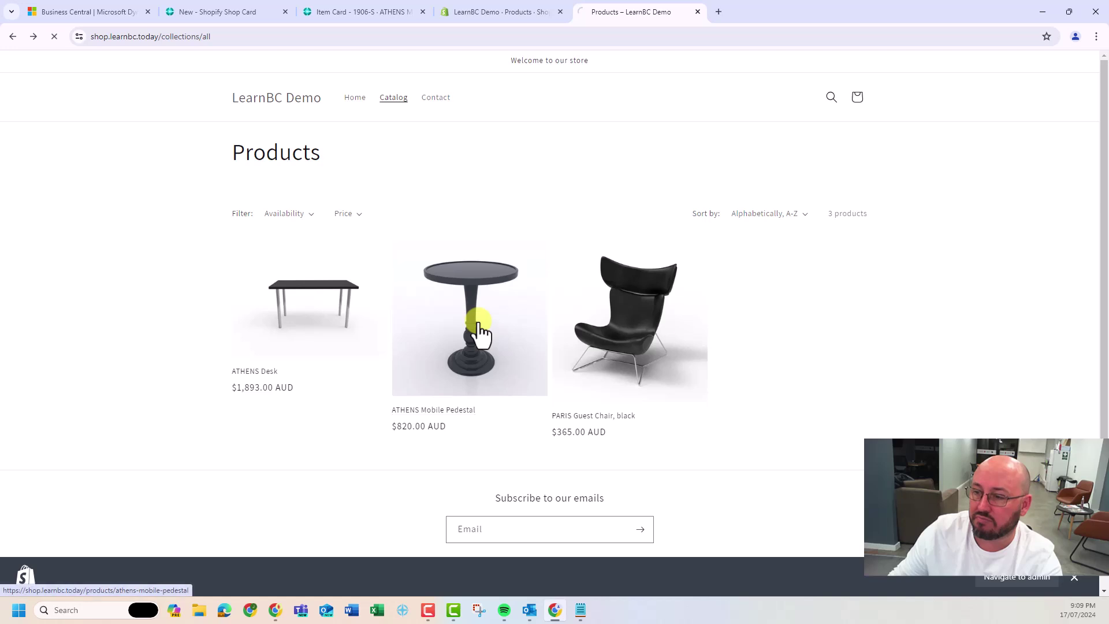
# Look up the ATHENS Mobile Pedestal in Business Central and Shopify admin, then return to the storefront catalog
pyautogui.scroll(-9, 758, 358)
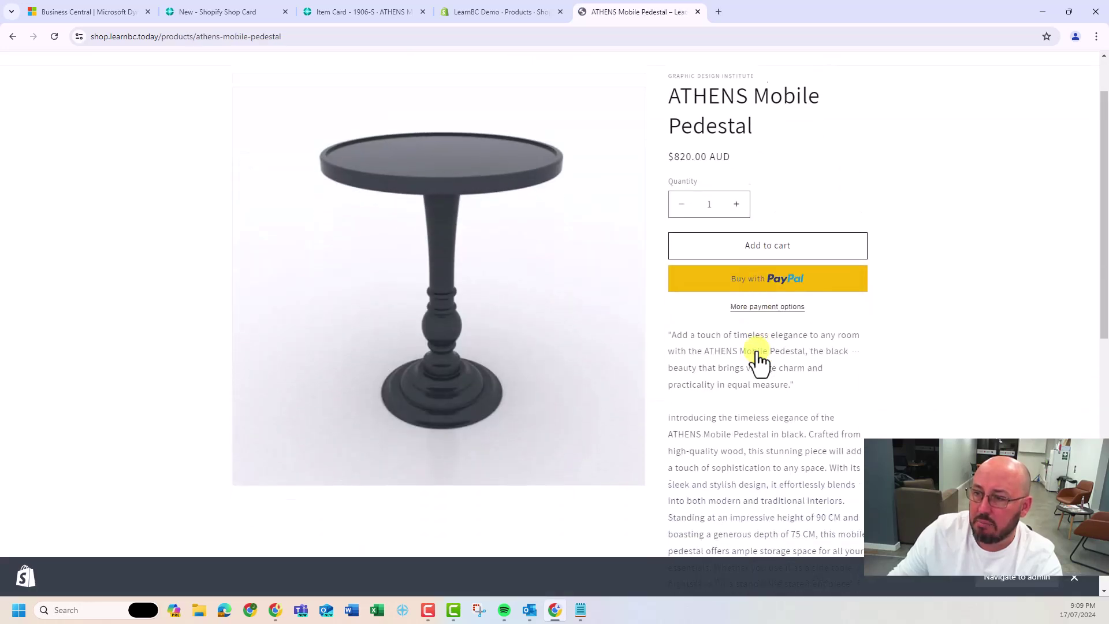
pyautogui.scroll(9, 757, 351)
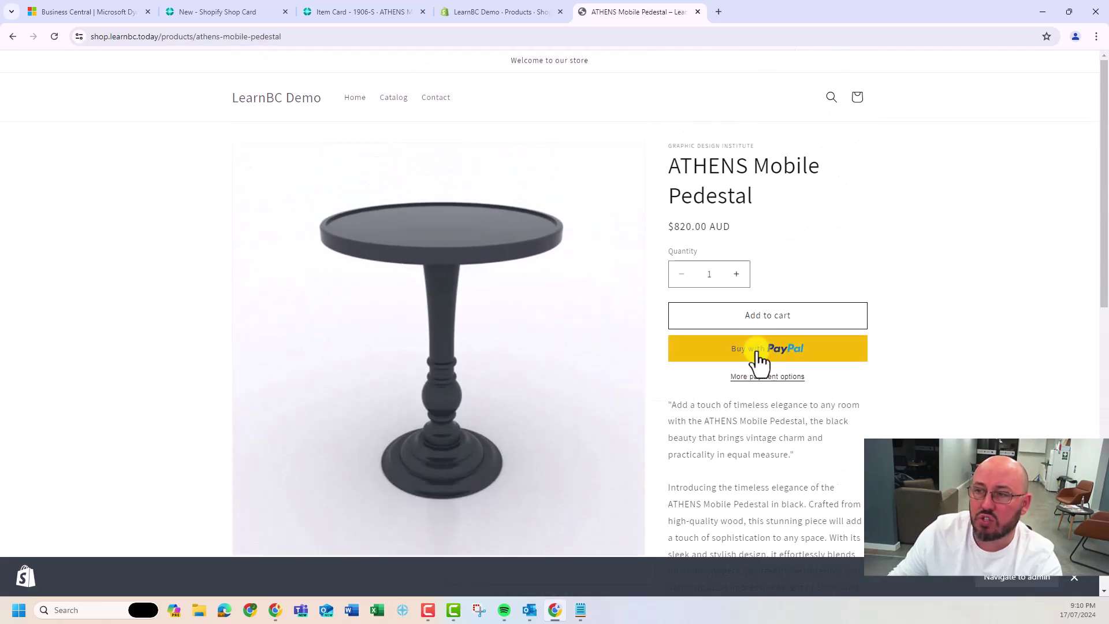
pyautogui.click(12, 37)
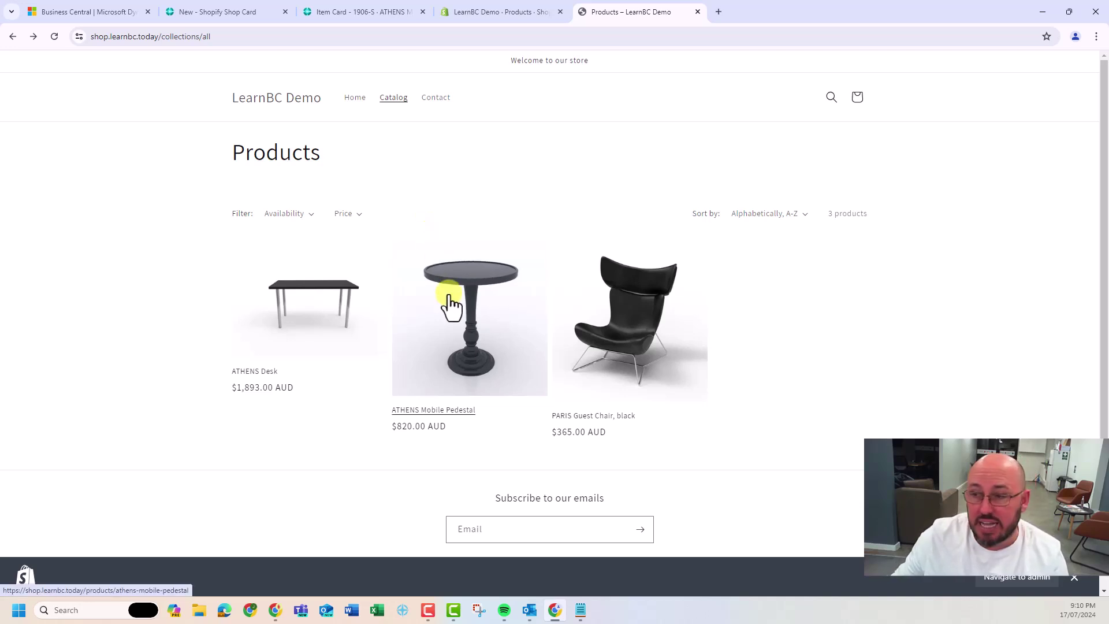
pyautogui.click(347, 16)
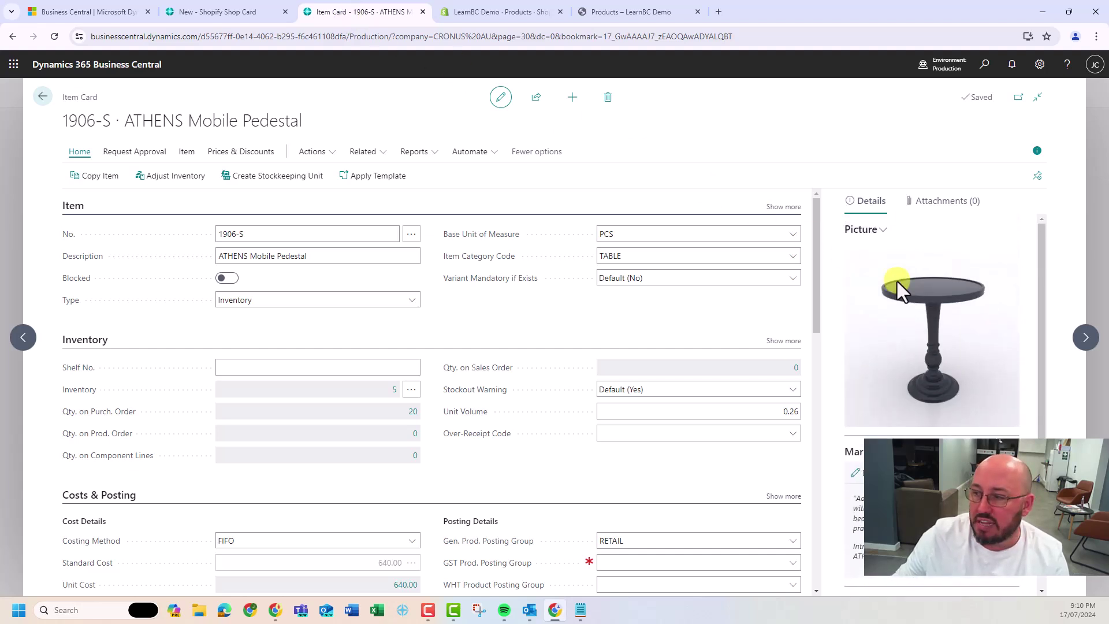
pyautogui.click(531, 16)
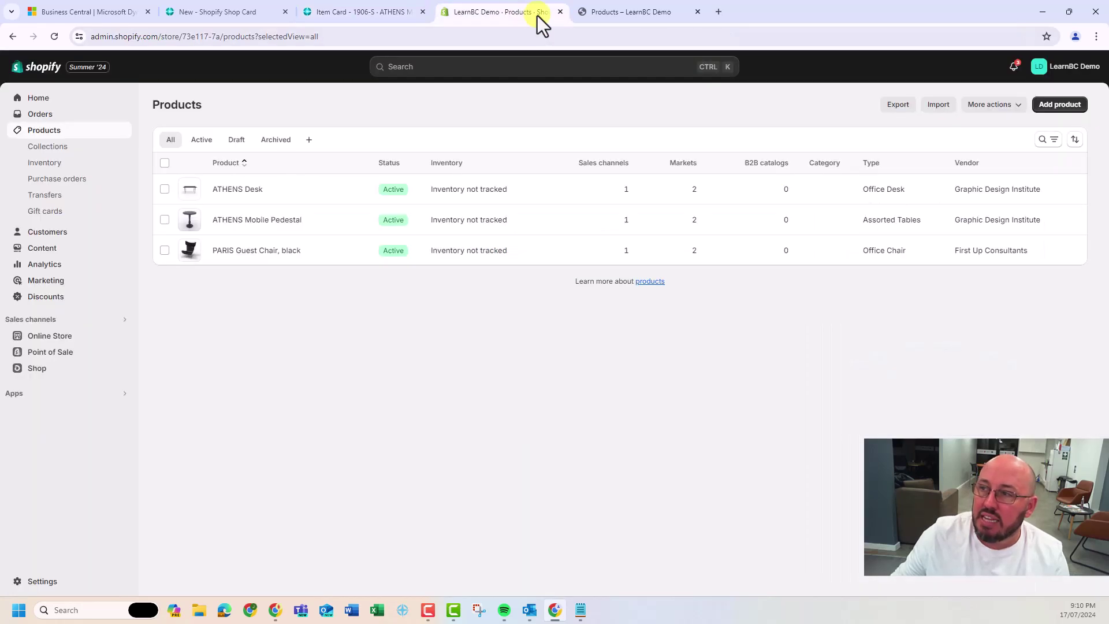
pyautogui.click(598, 15)
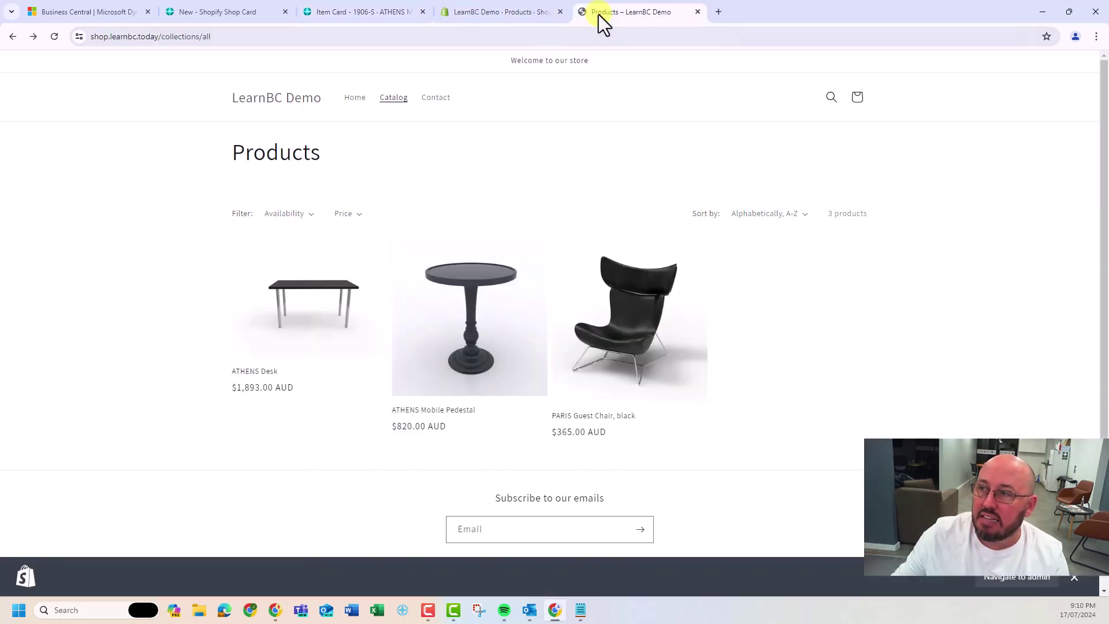
# Open the ATHENS Mobile Pedestal page ($820.00 AUD) and read its description and Item Attributes
pyautogui.click(471, 332)
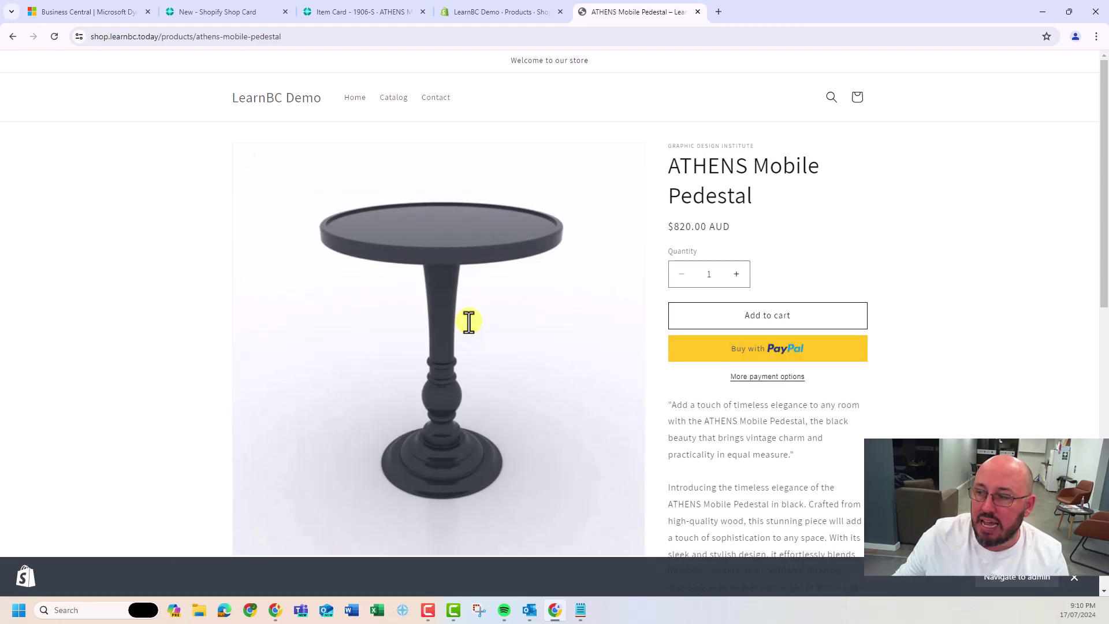
pyautogui.scroll(-4, 471, 332)
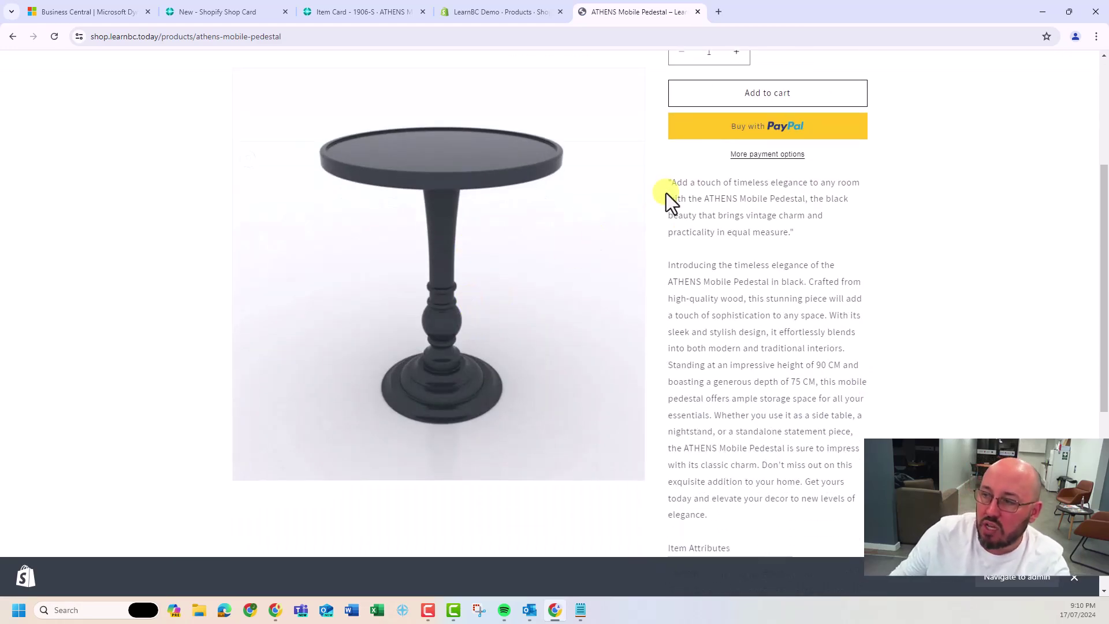
pyautogui.scroll(-2, 740, 394)
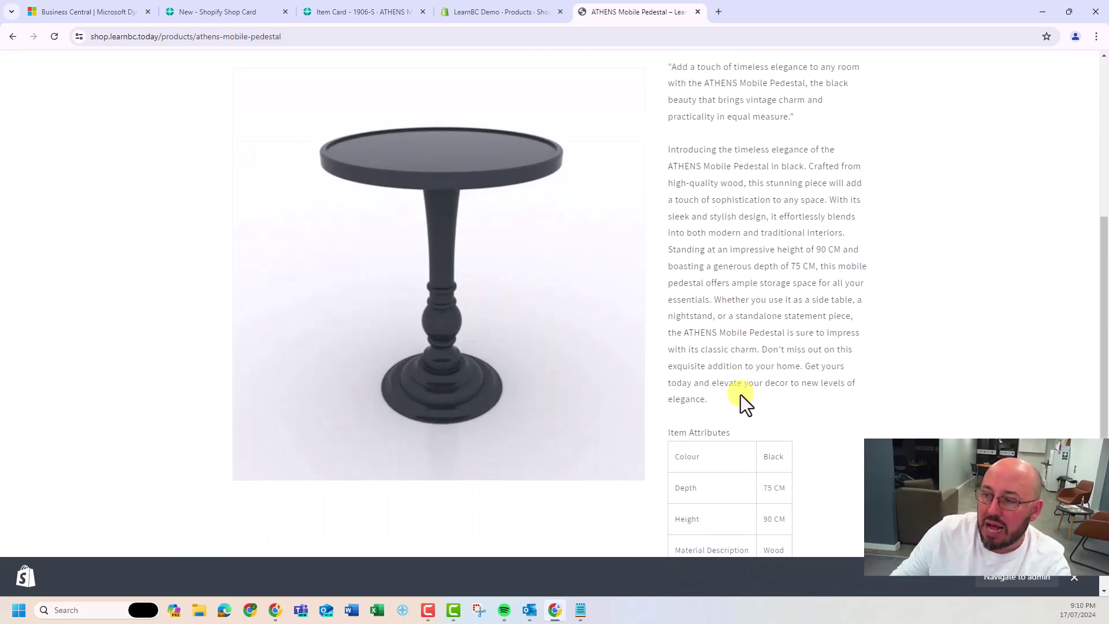
pyautogui.scroll(-2, 740, 395)
pyautogui.scroll(8, 730, 439)
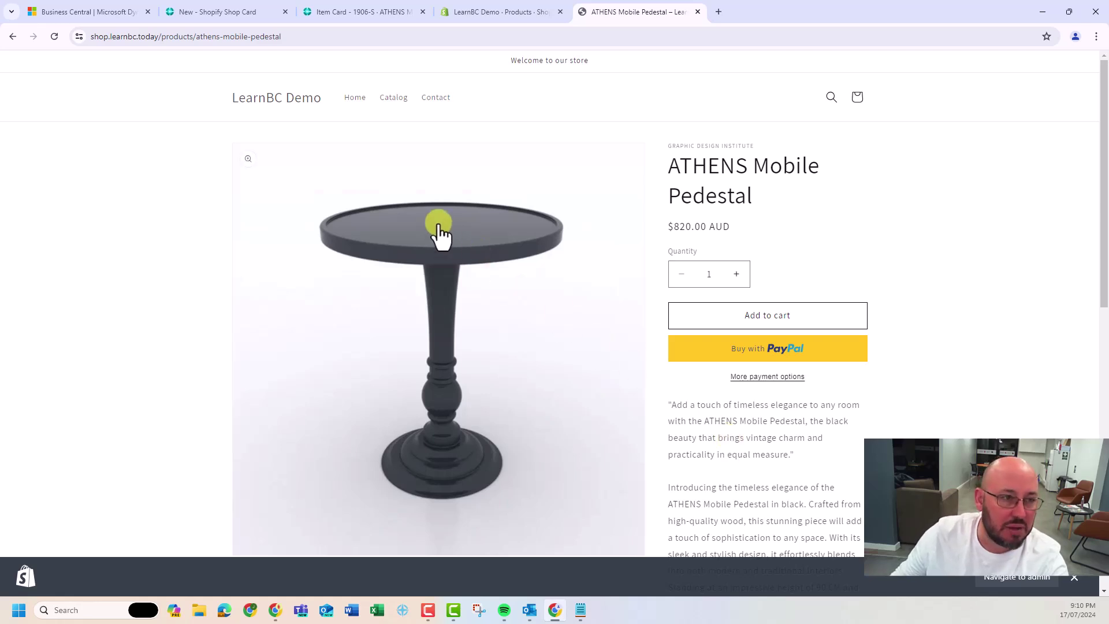
# Add one PARIS Guest Chair, black to the cart and continue shopping
pyautogui.click(392, 102)
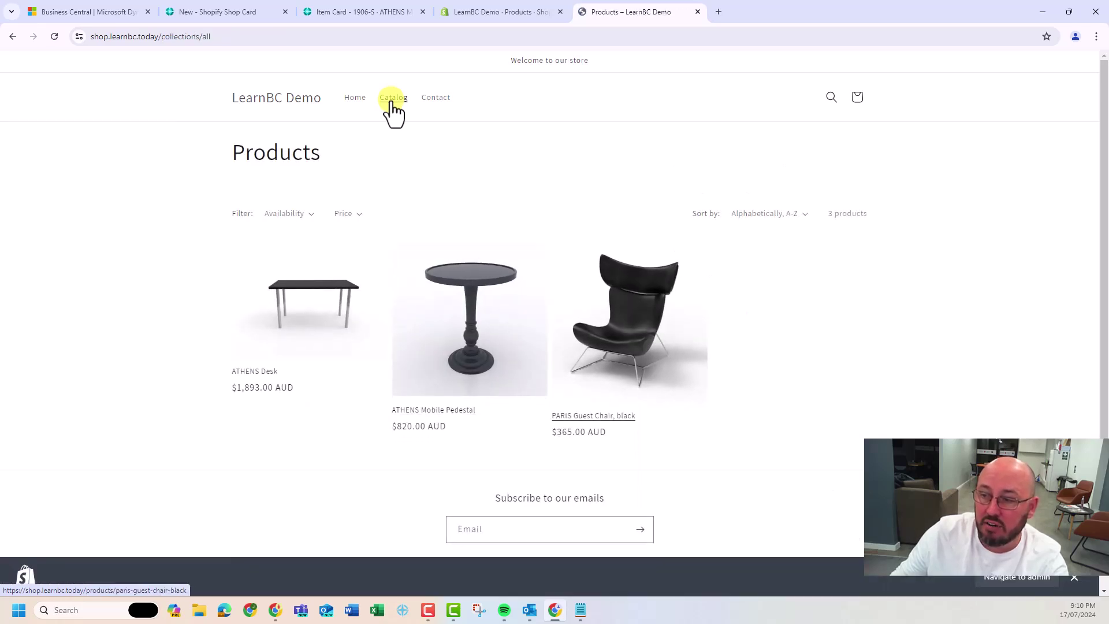
pyautogui.click(612, 338)
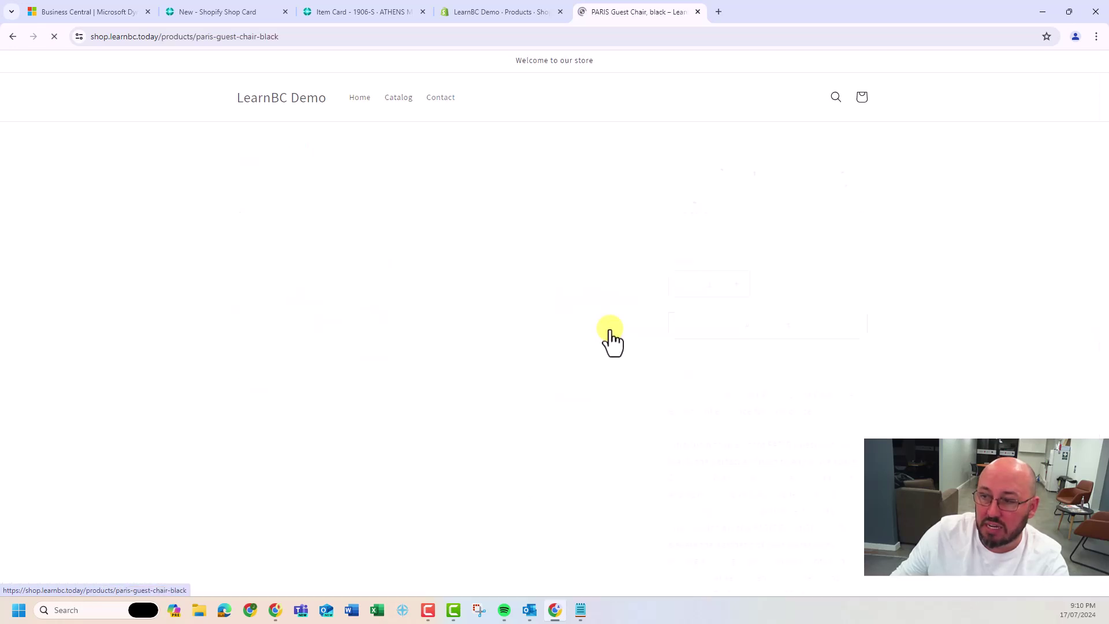
pyautogui.click(751, 316)
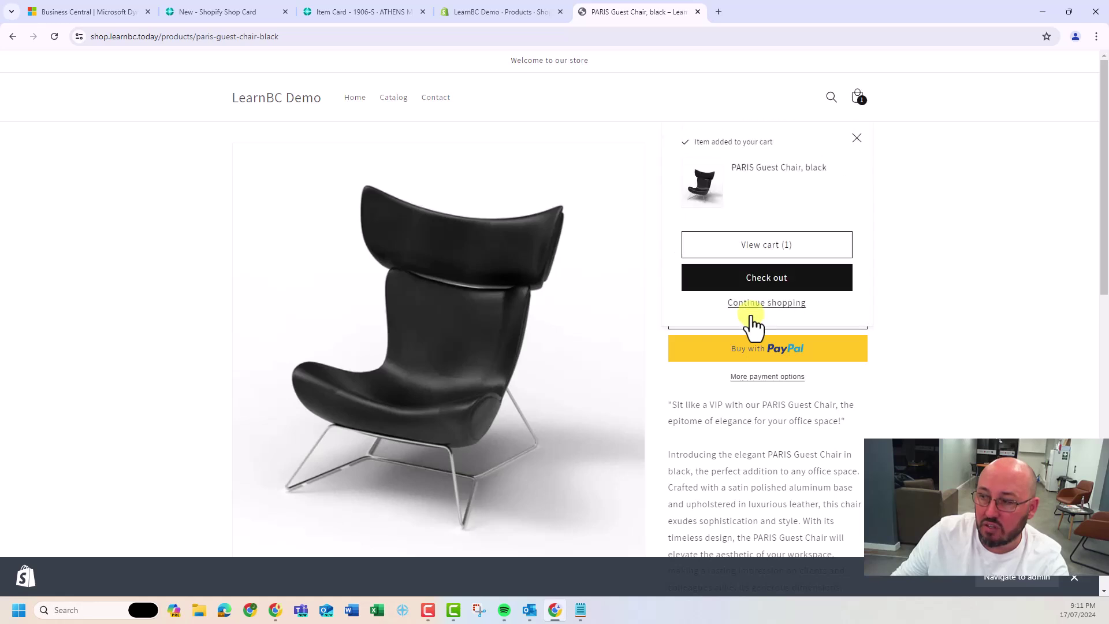
pyautogui.click(754, 303)
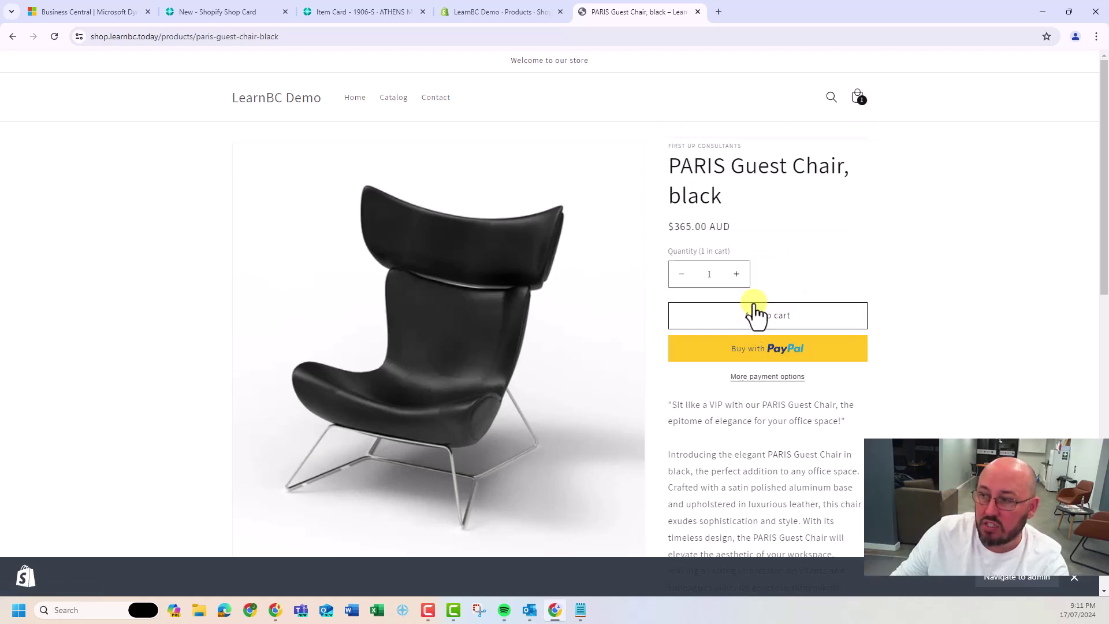
# Add one ATHENS Mobile Pedestal to the cart and proceed to checkout
pyautogui.click(392, 98)
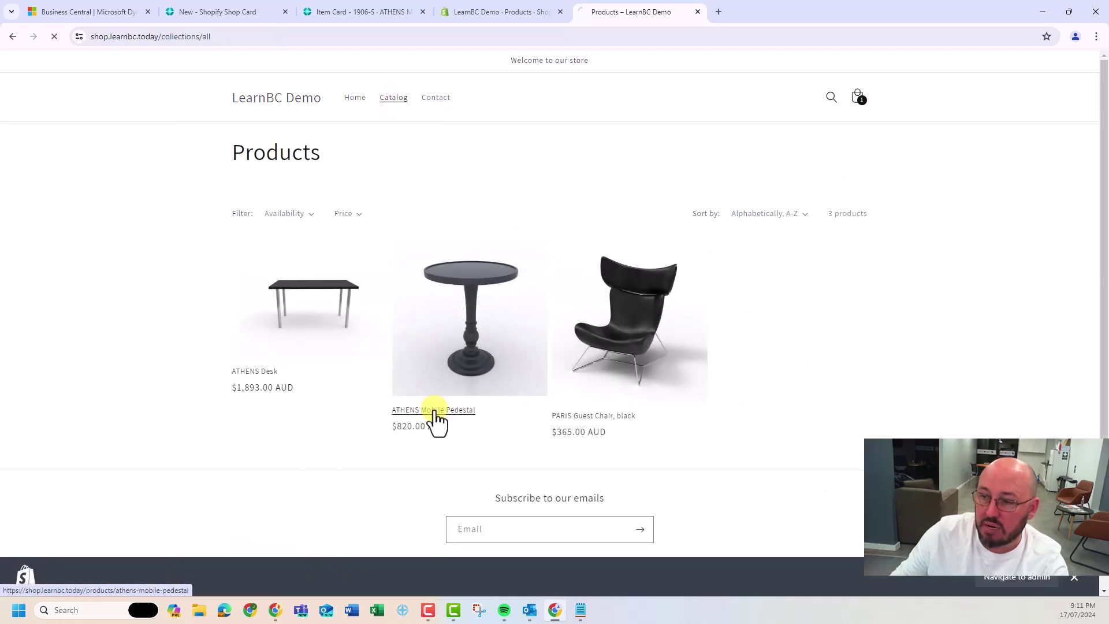
pyautogui.click(433, 414)
pyautogui.click(761, 317)
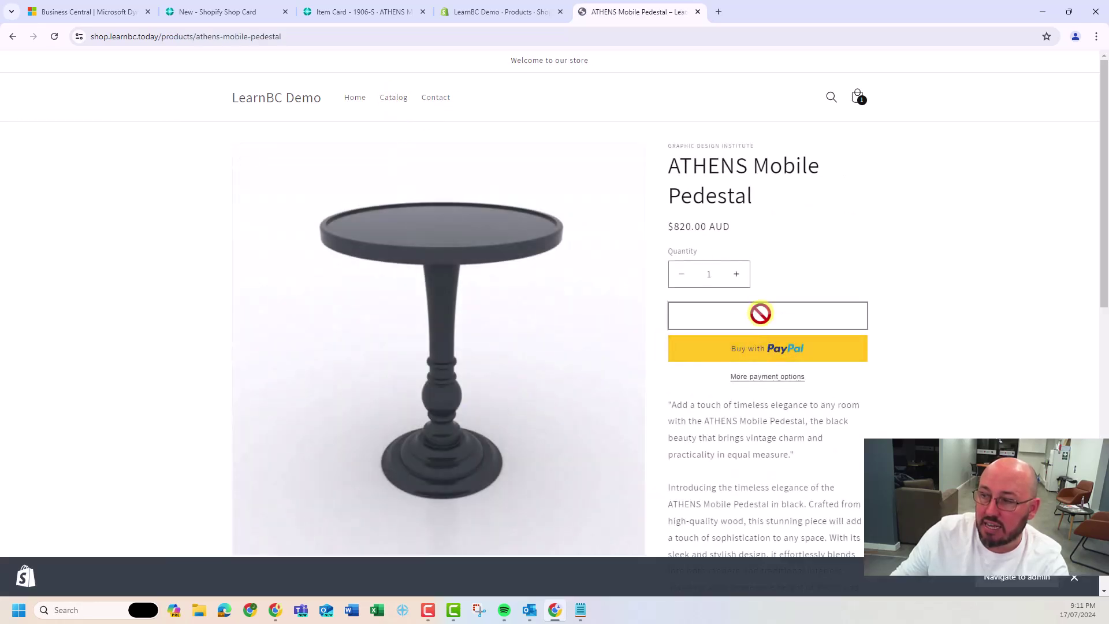
pyautogui.click(758, 280)
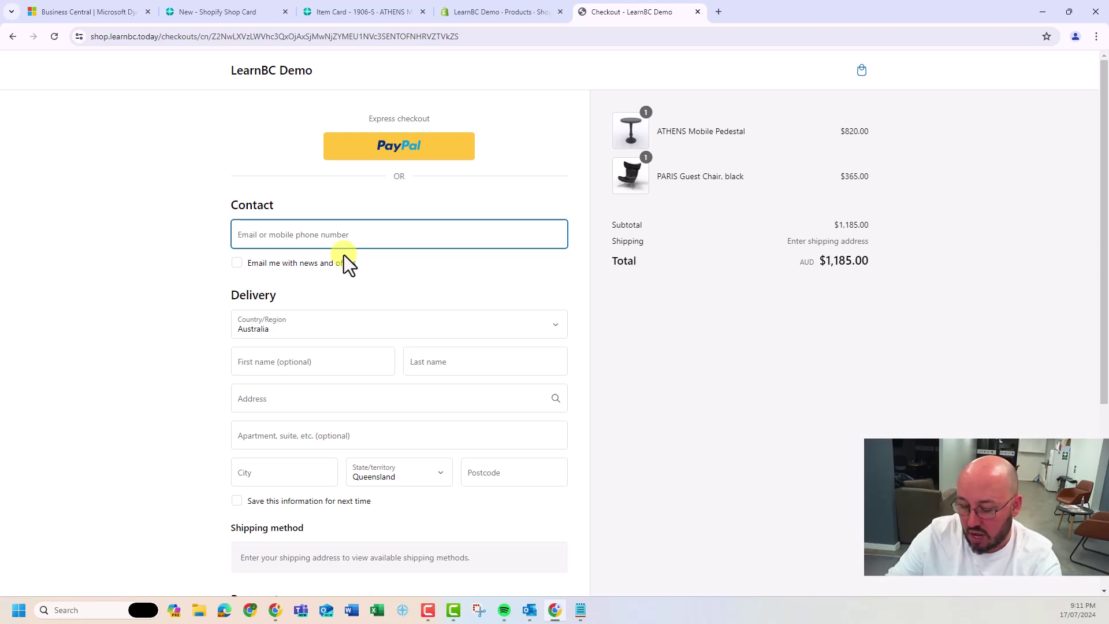
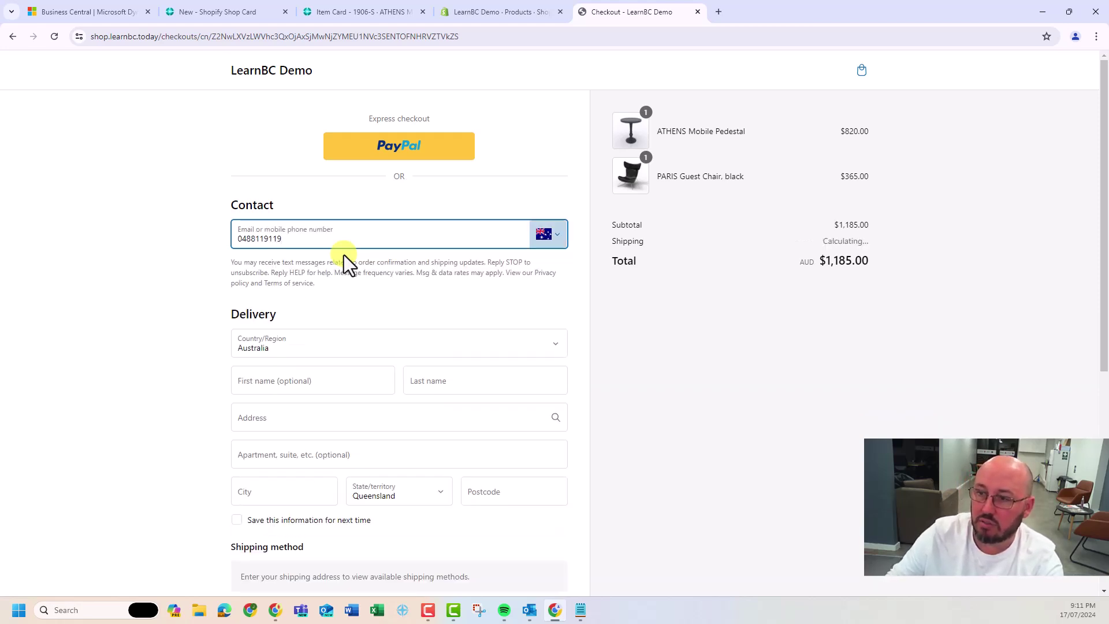
# Enter the customer's phone number, first and last name, street address, city and postcode
pyautogui.click(344, 255)
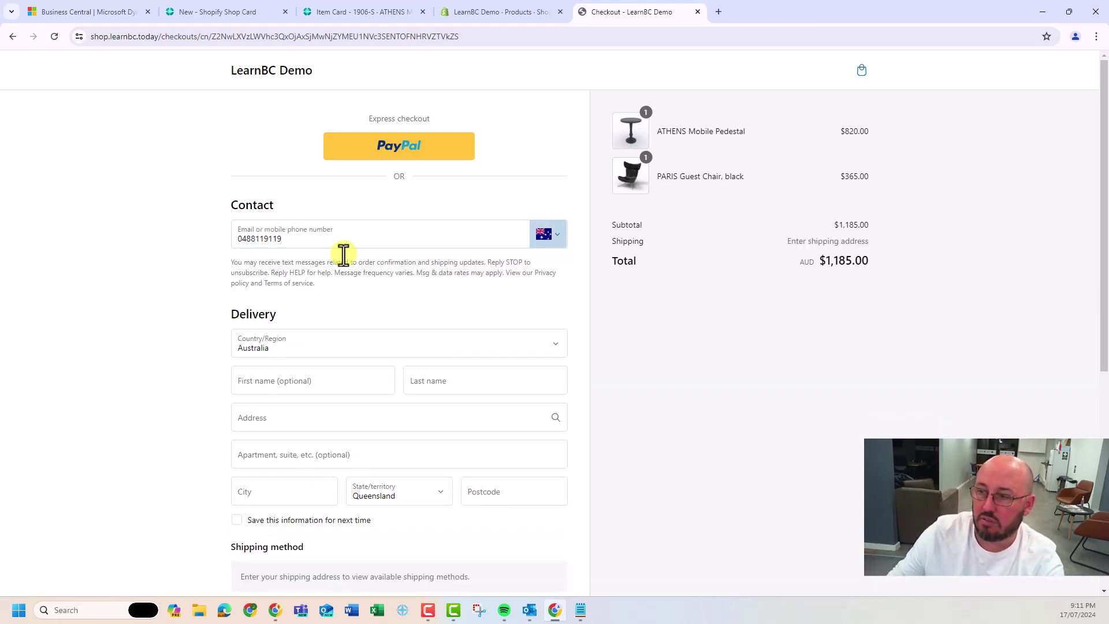
pyautogui.click(284, 379)
pyautogui.press('Tab')
pyautogui.press('Tab')
pyautogui.press('Tab')
pyautogui.press('Tab')
pyautogui.write('Redland Bay')
pyautogui.press('Tab')
pyautogui.press('Tab')
pyautogui.write('4165')
pyautogui.press('Tab')
pyautogui.press('space')
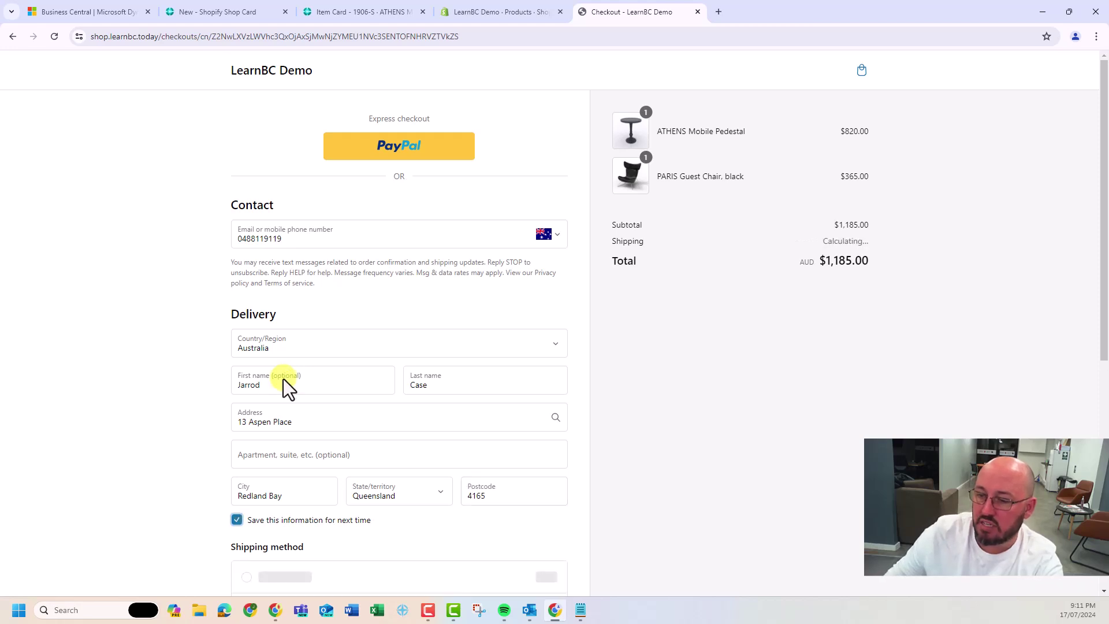
pyautogui.press('space')
# Choose Express shipping and Bank Deposit payment, then complete the $1,200.00 AUD order
pyautogui.scroll(-4, 210, 450)
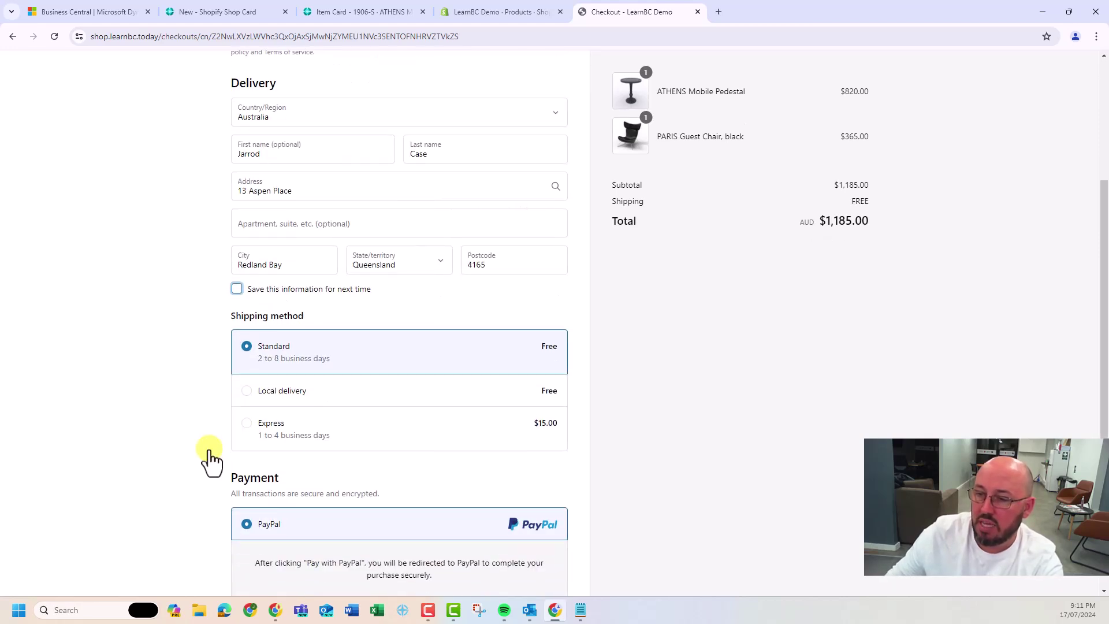
pyautogui.scroll(-3, 209, 457)
pyautogui.click(247, 252)
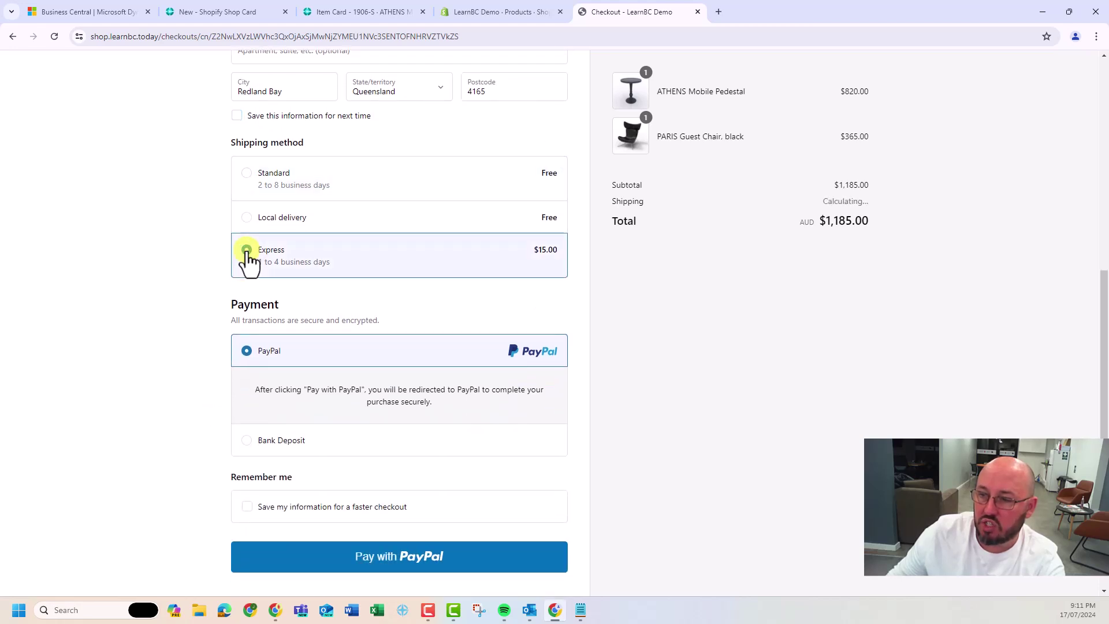
pyautogui.click(246, 441)
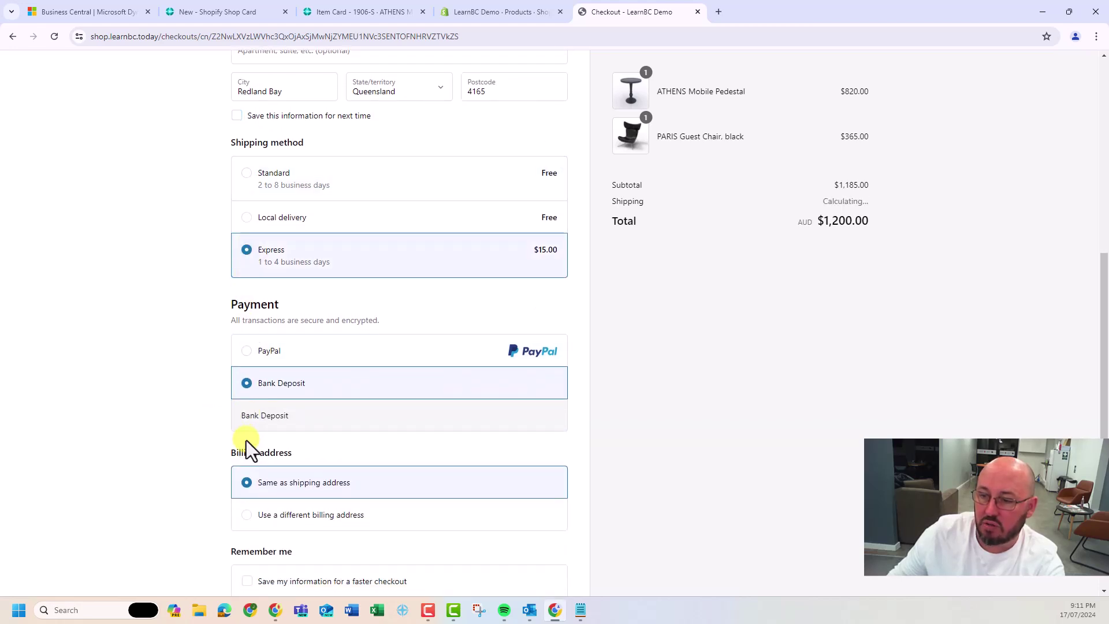
pyautogui.scroll(-3, 246, 441)
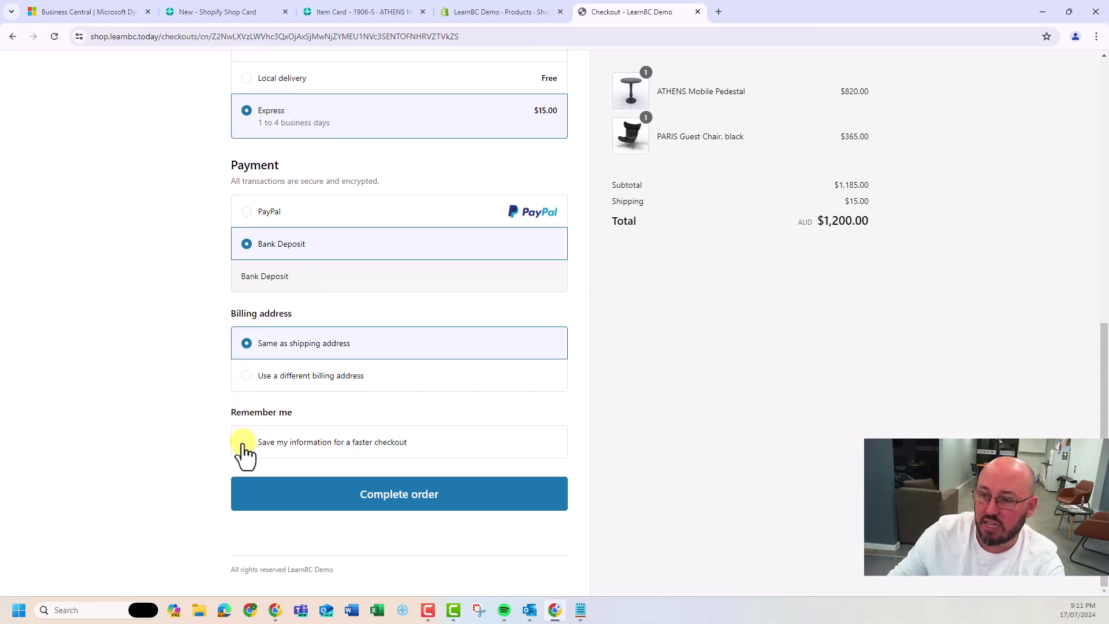
pyautogui.click(409, 500)
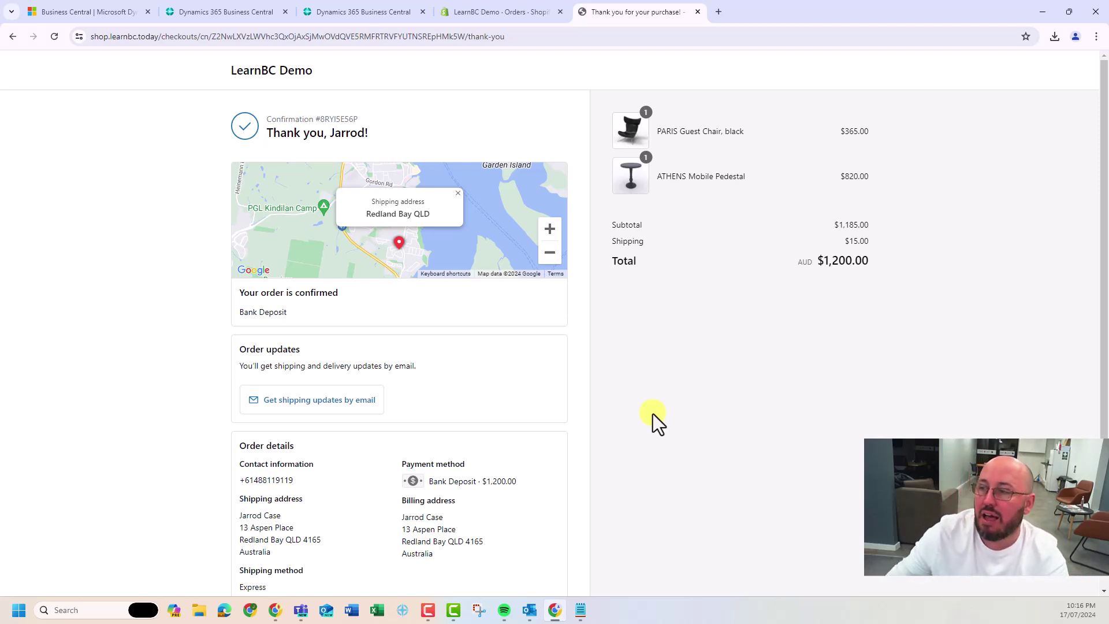
# Refresh the Shopify admin orders list, open order #1010 (payment pending, unfulfilled), then go to Business Central
pyautogui.click(498, 12)
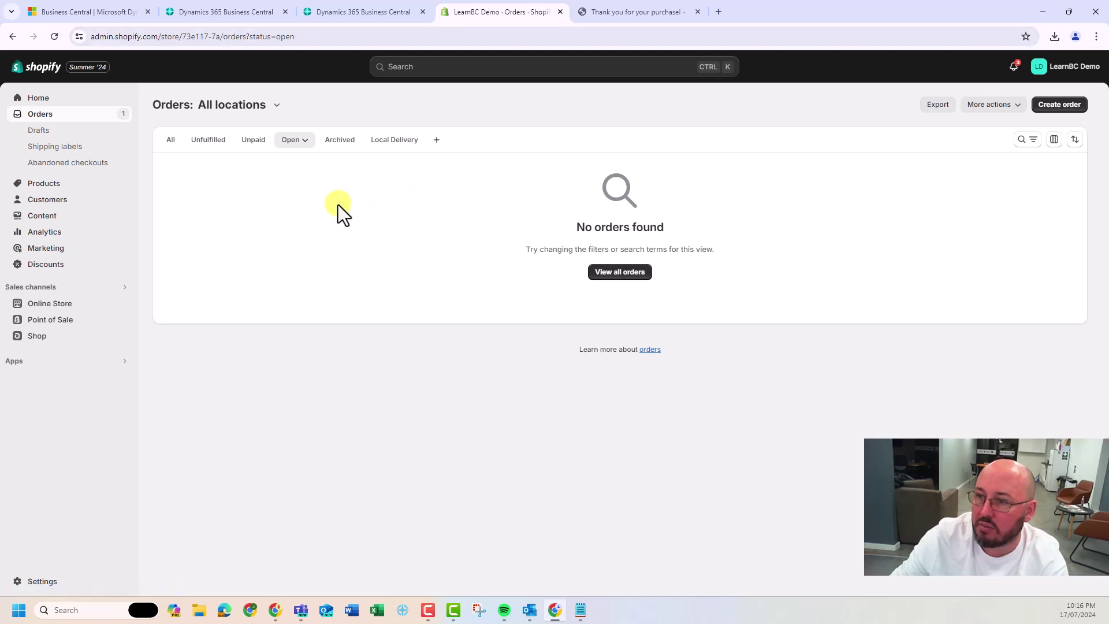
pyautogui.press('F5')
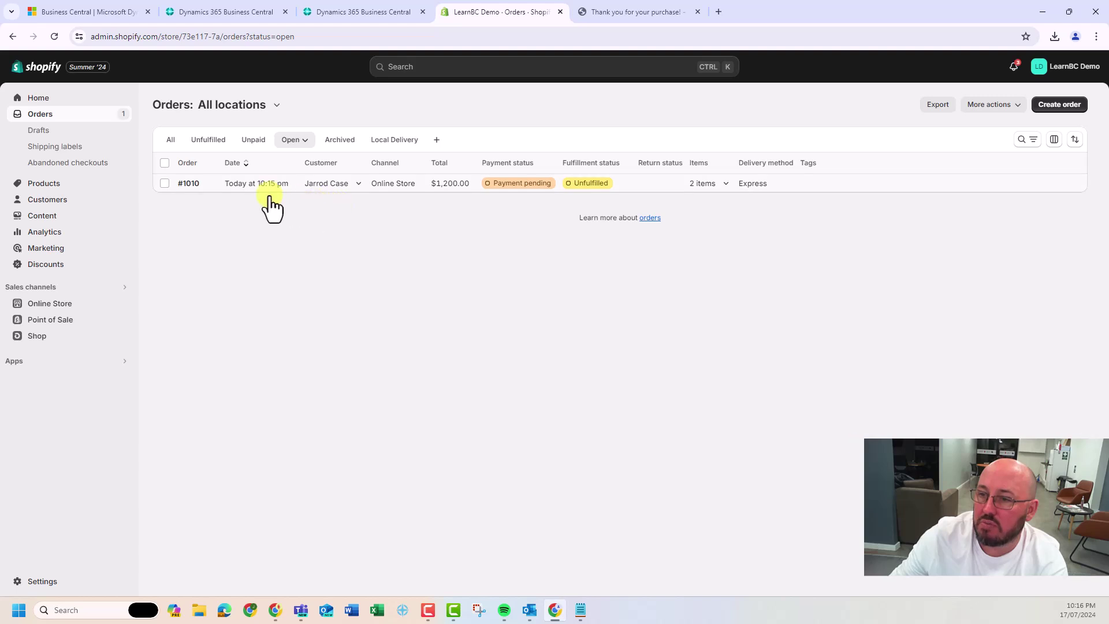
pyautogui.click(188, 183)
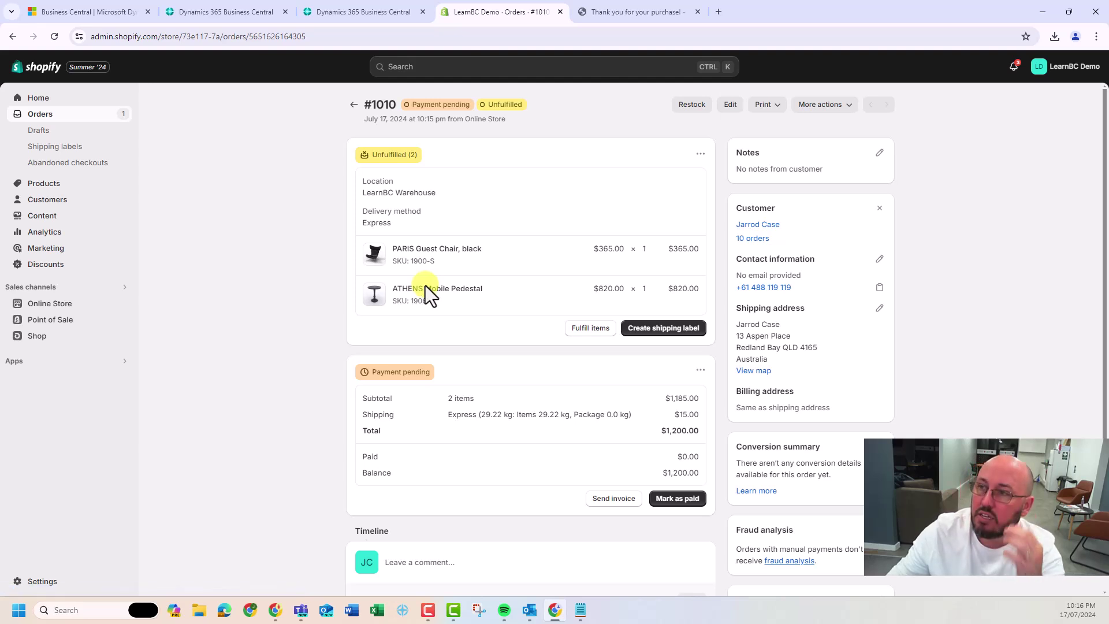
pyautogui.click(236, 16)
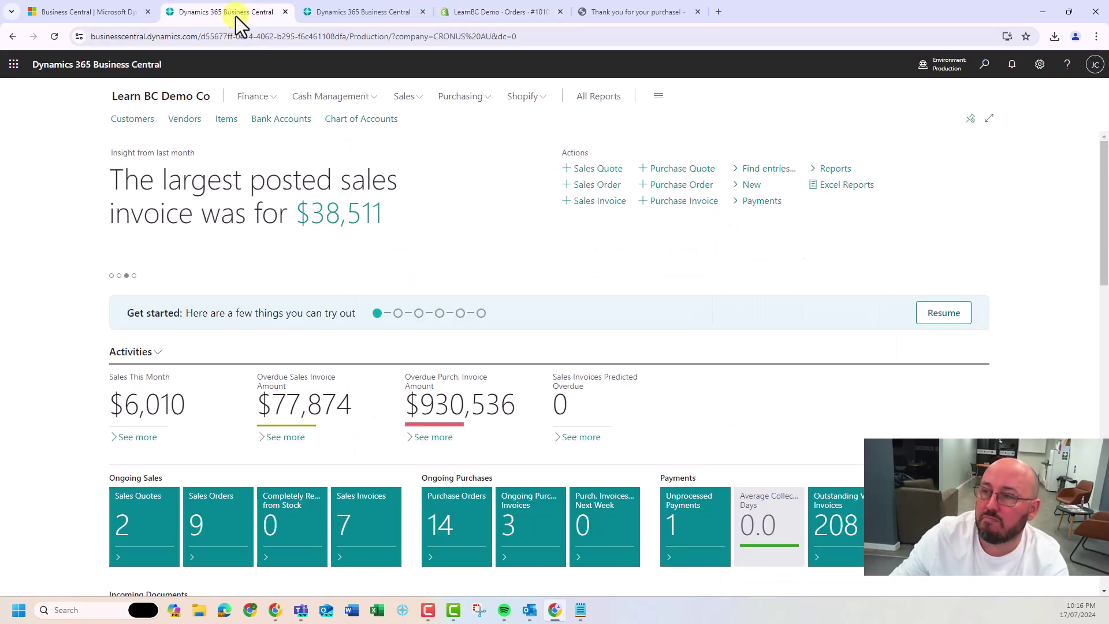
# Open Shopify order #1010 from Business Central's Shopify Orders list and review its details
pyautogui.click(521, 97)
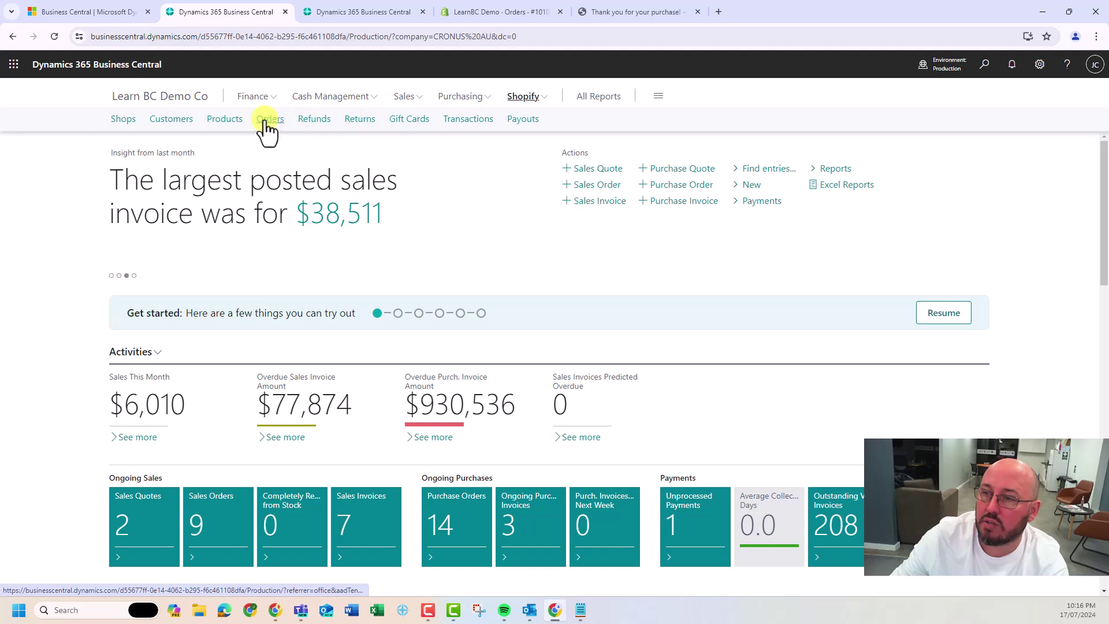
pyautogui.click(265, 121)
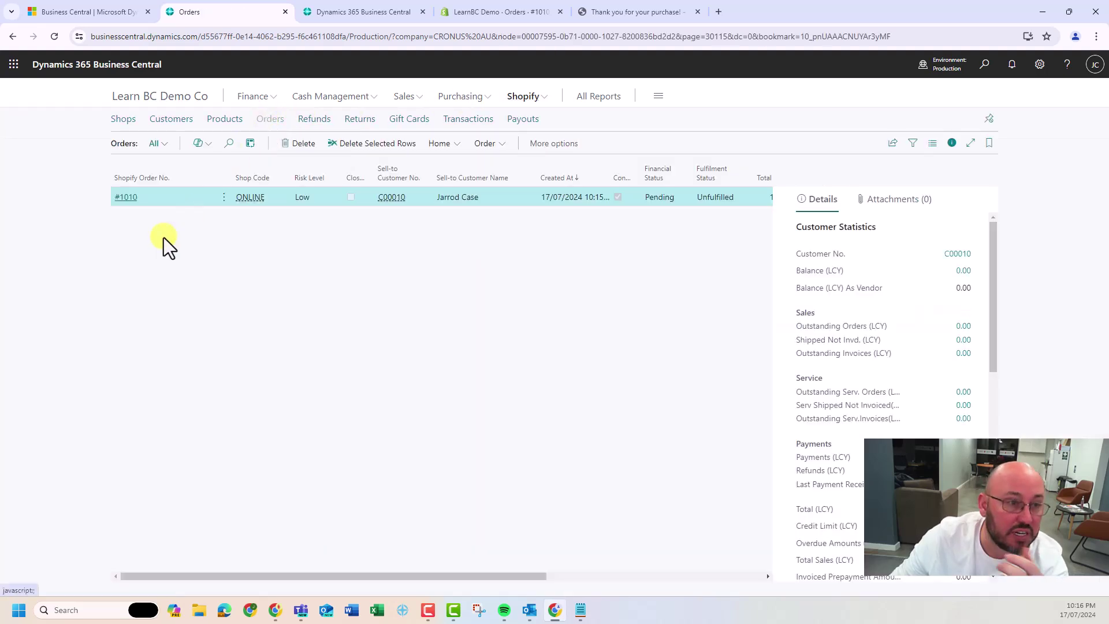
pyautogui.click(130, 198)
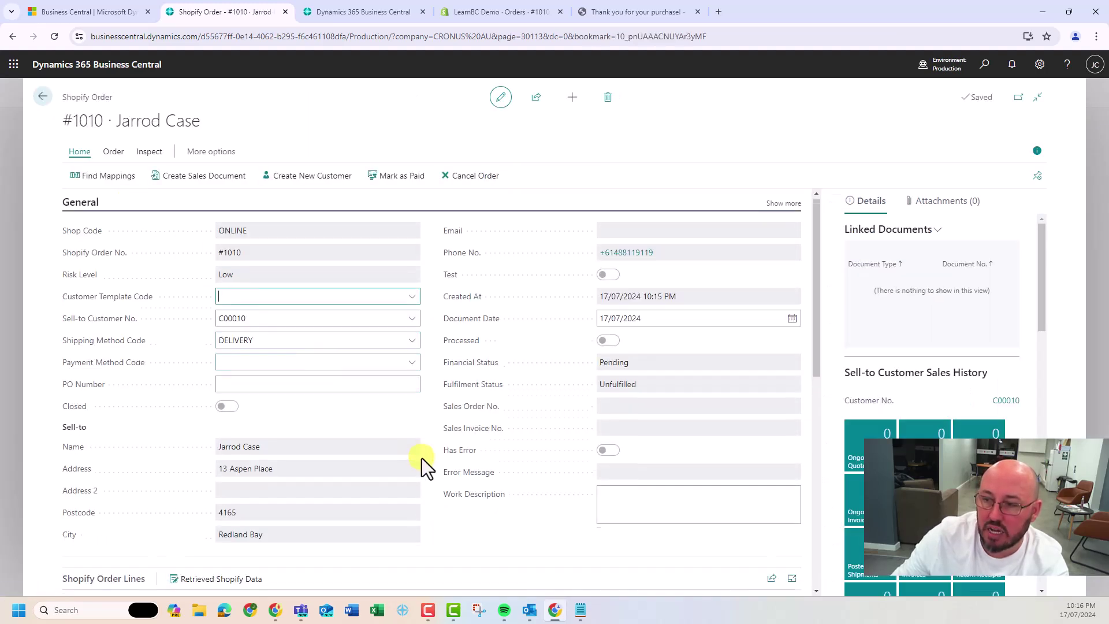
pyautogui.scroll(-5, 421, 459)
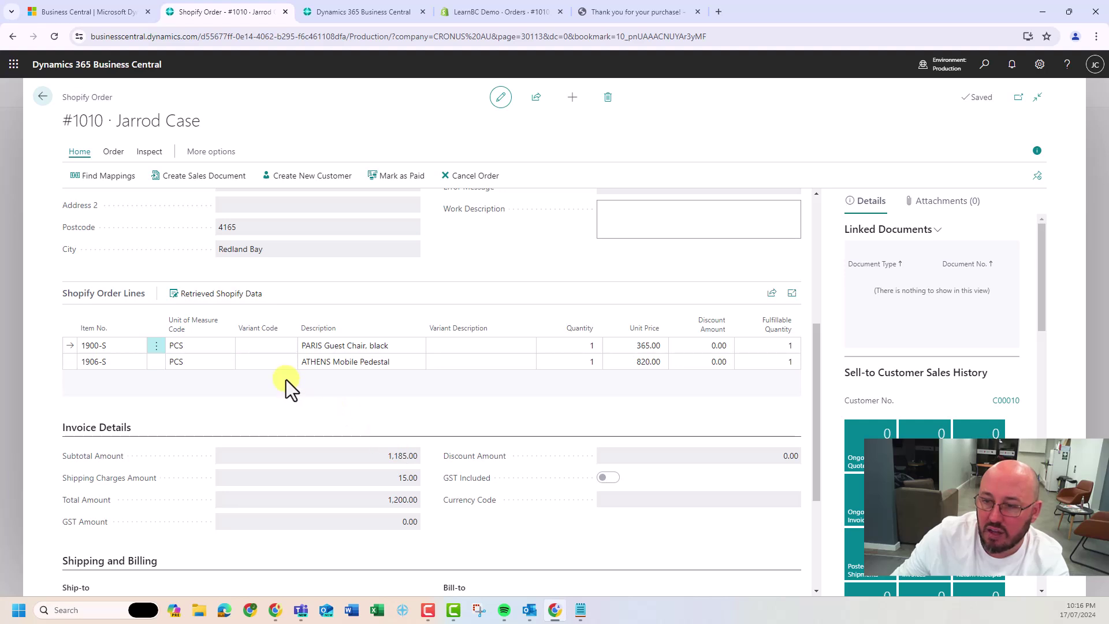
pyautogui.scroll(-3, 286, 379)
pyautogui.scroll(-1, 286, 379)
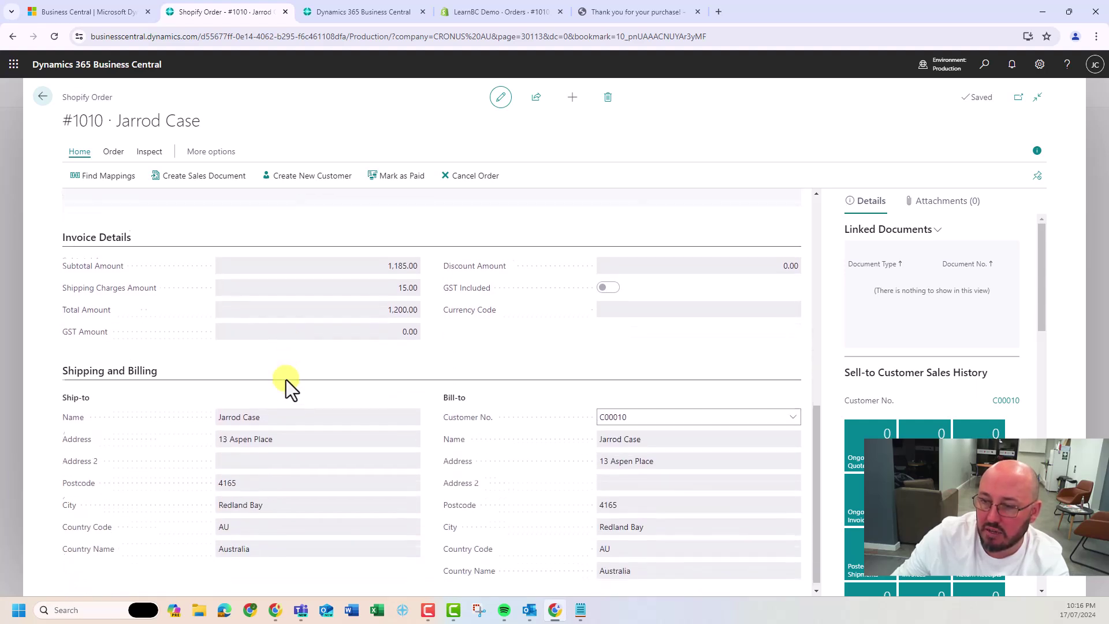
pyautogui.scroll(9, 250, 462)
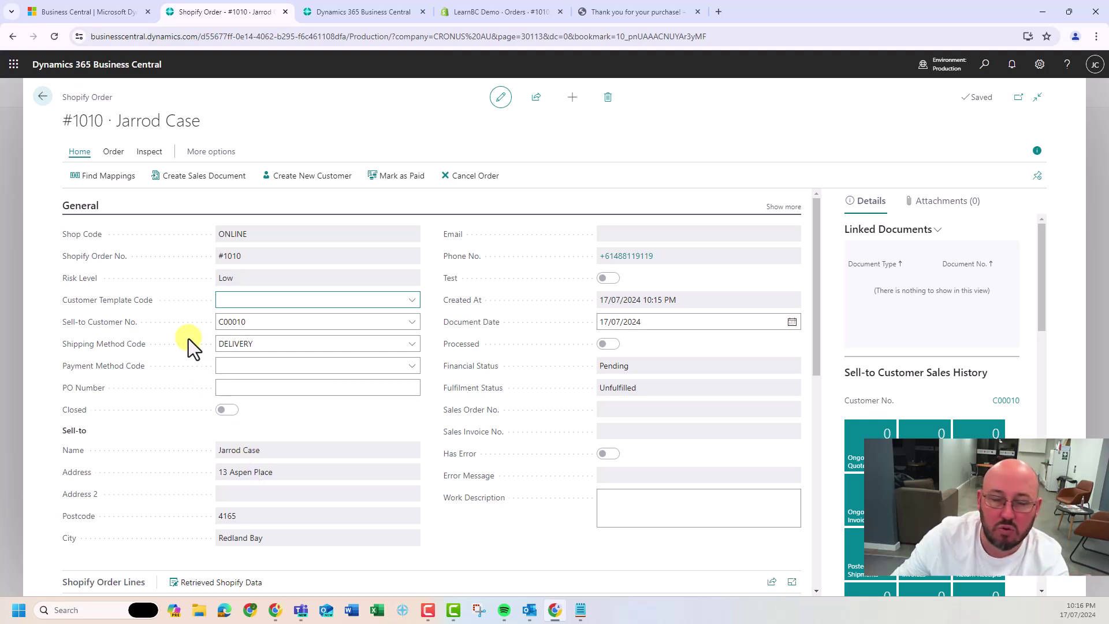
# Mark order #1010 as paid and confirm Shopify admin shows it Paid with $1,200.00 received
pyautogui.click(397, 184)
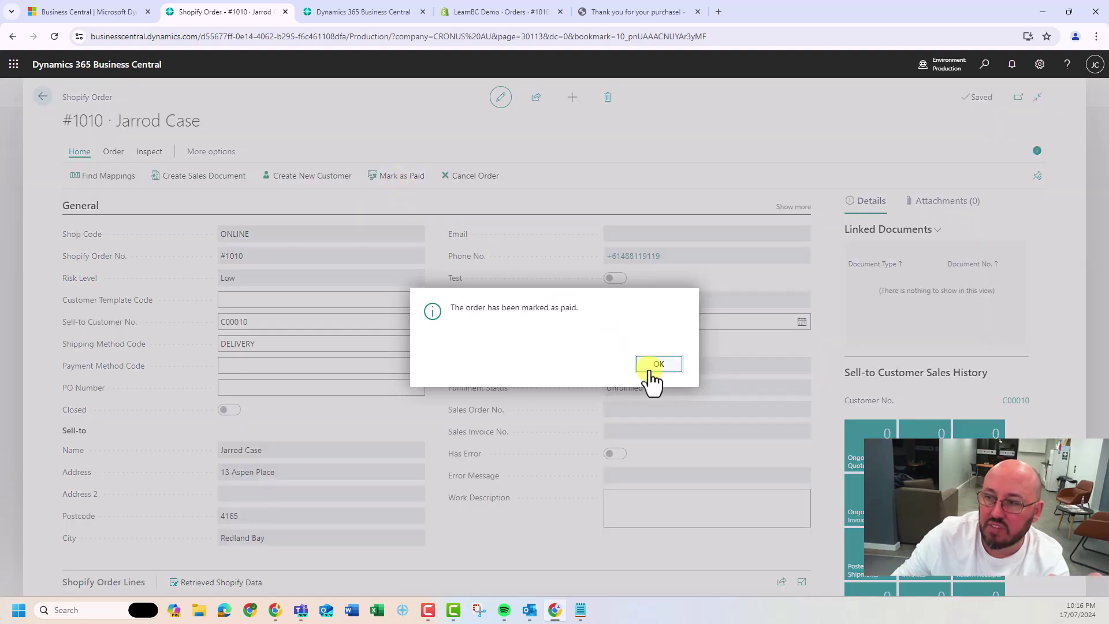
pyautogui.click(650, 366)
pyautogui.click(508, 12)
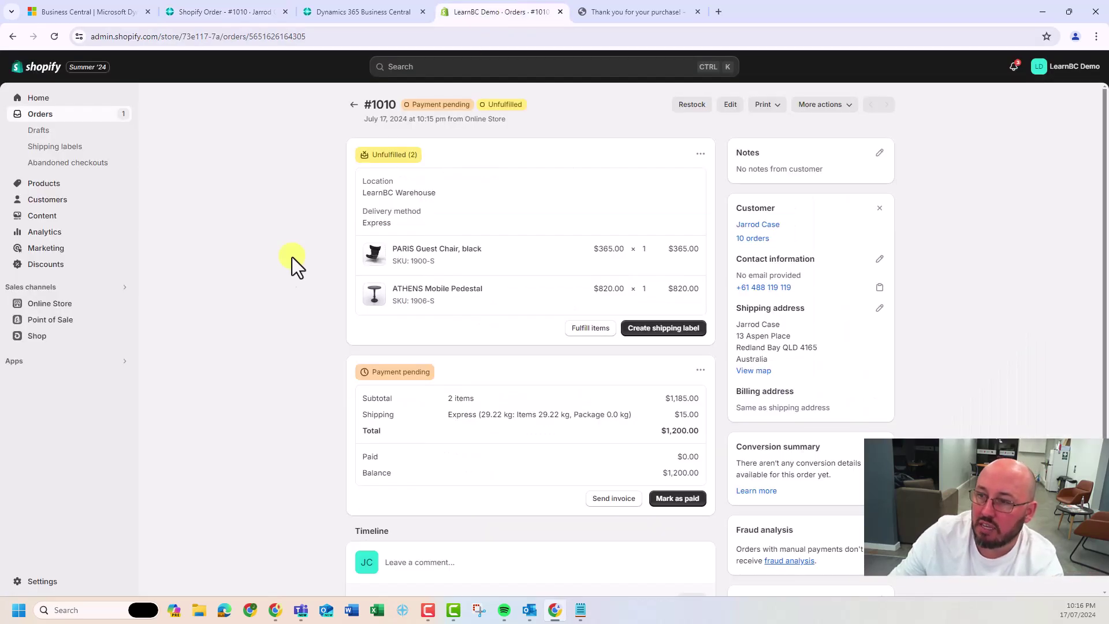
pyautogui.press('F5')
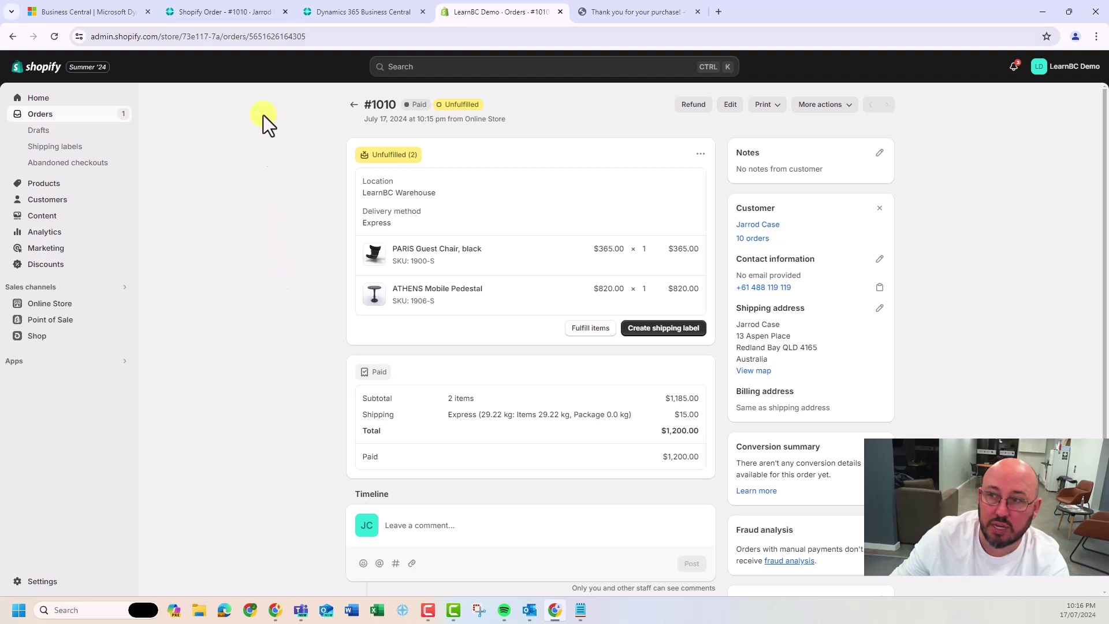
pyautogui.click(251, 13)
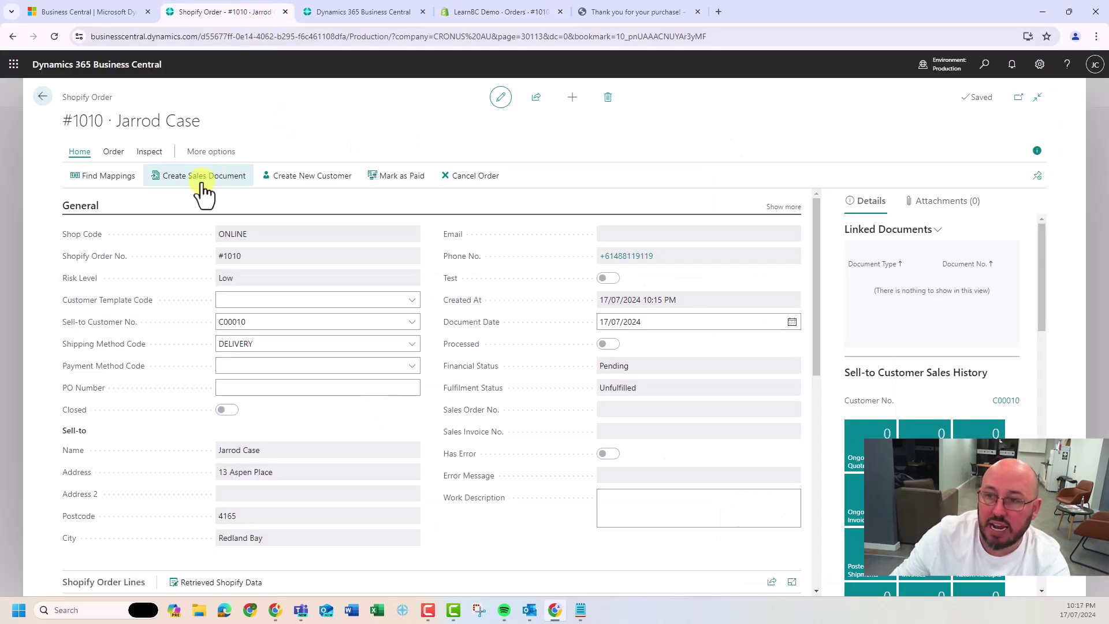
# Review the risk messages for Shopify order #1010
pyautogui.click(116, 153)
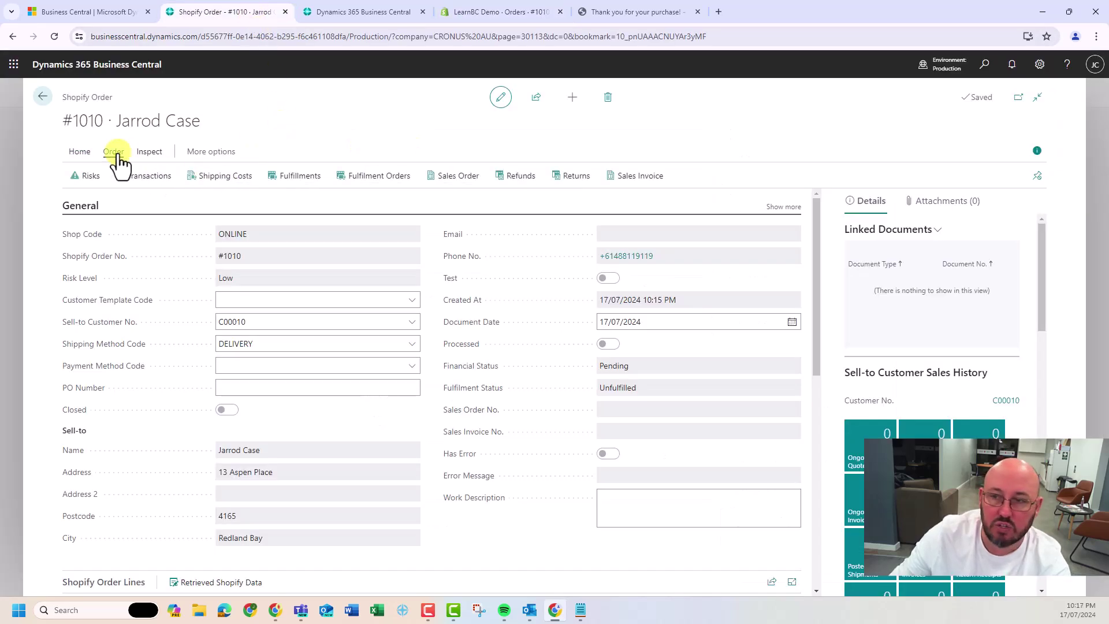
pyautogui.click(92, 176)
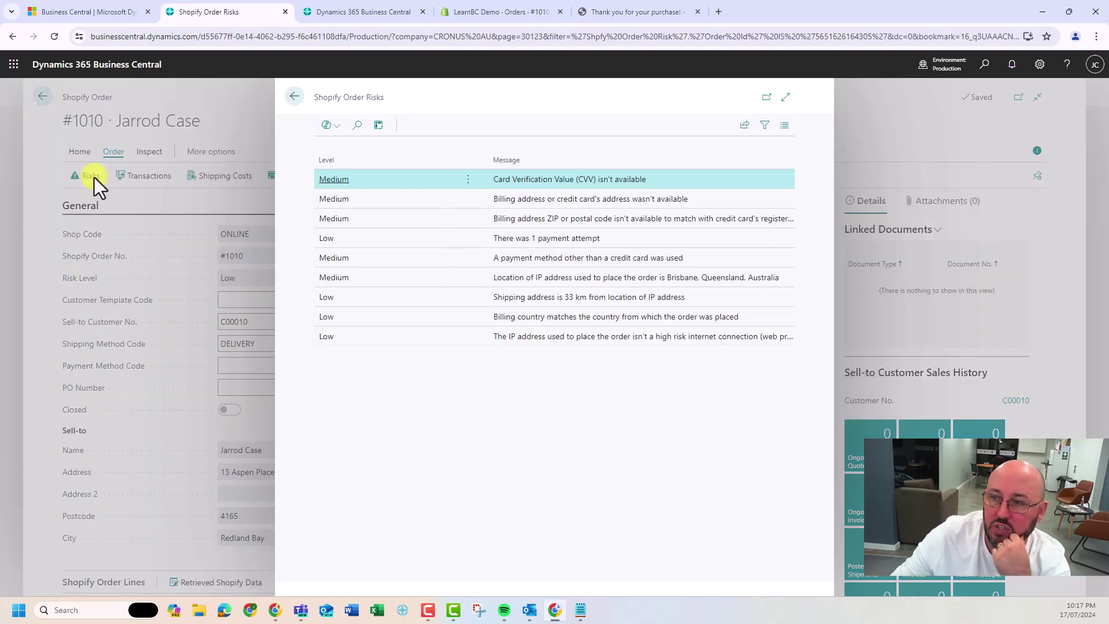
pyautogui.click(295, 98)
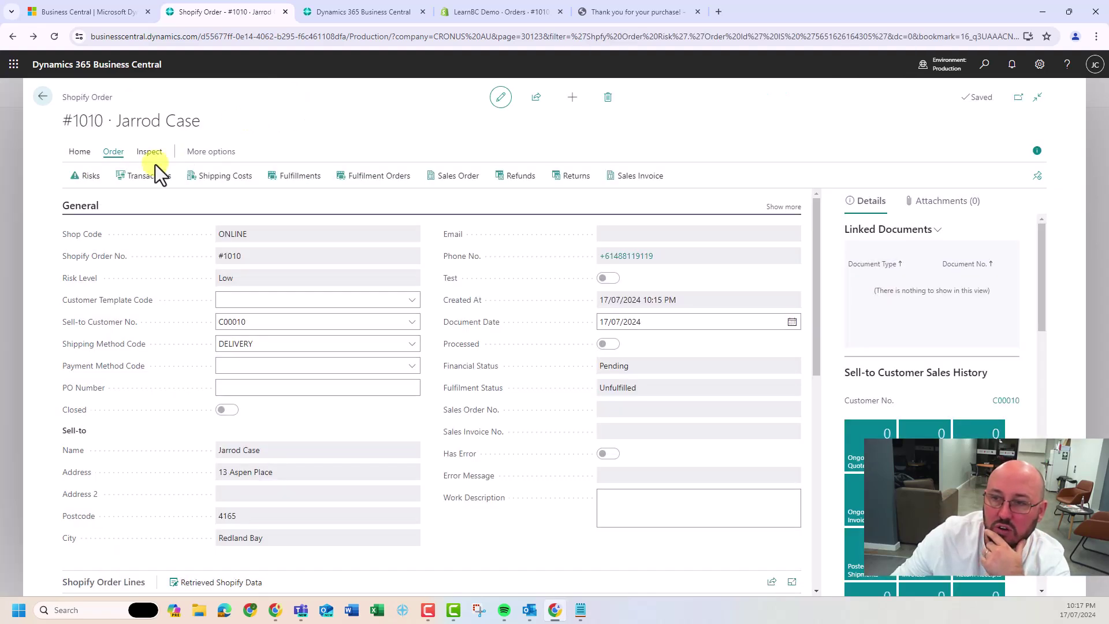
pyautogui.click(153, 179)
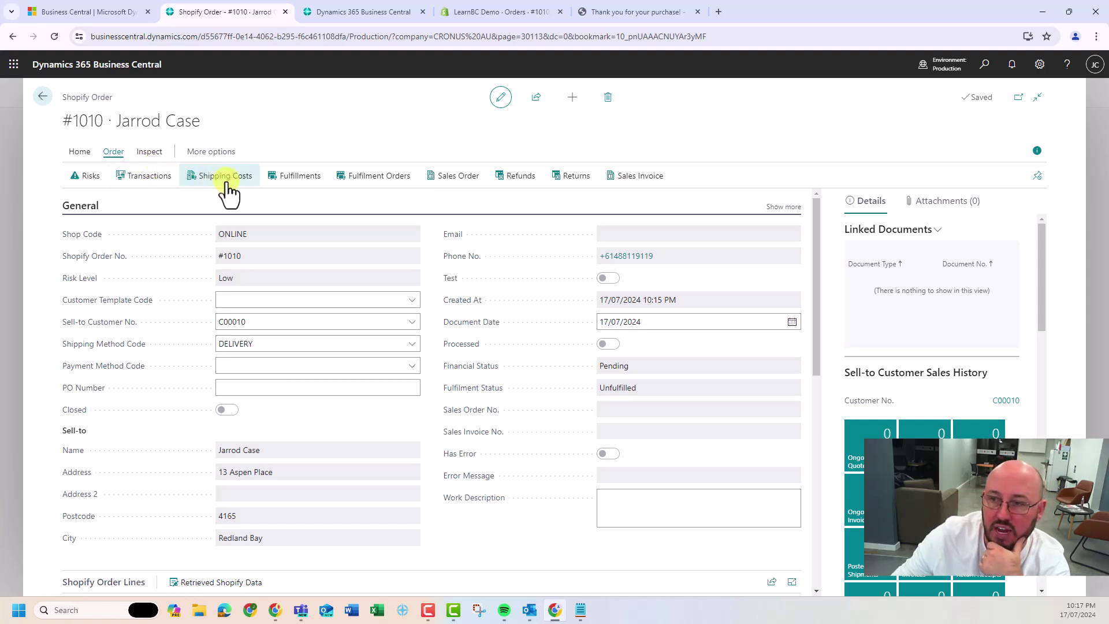
pyautogui.press('Tab')
pyautogui.press('Tab')
pyautogui.press('Tab')
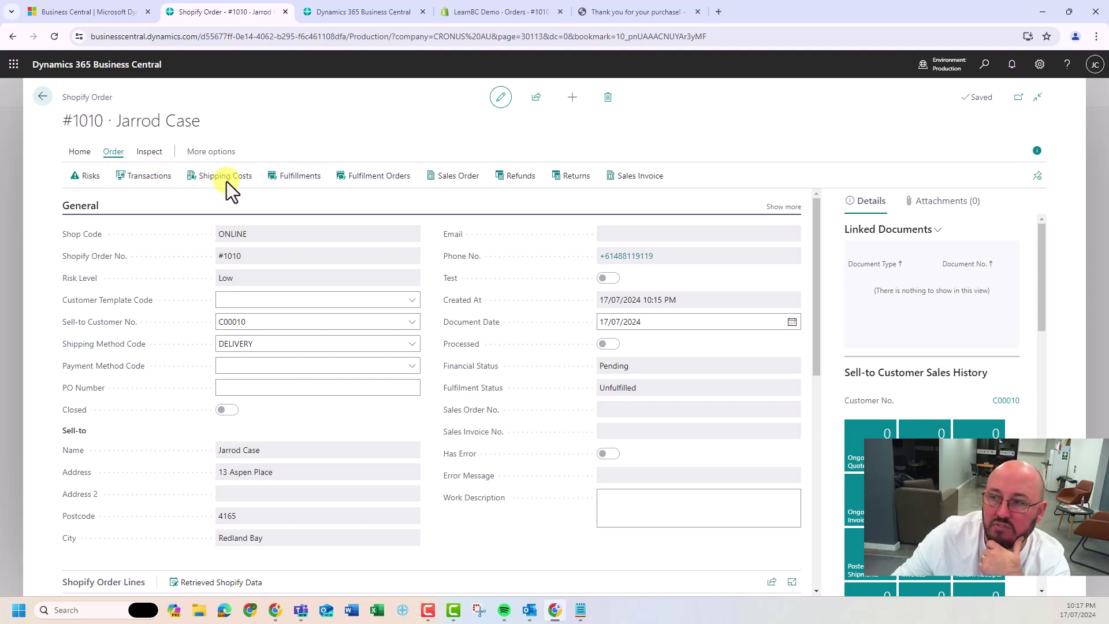
pyautogui.press('Tab')
pyautogui.press('Tab')
pyautogui.press('Tab')
pyautogui.hotkey('shift', 'Tab')
pyautogui.hotkey('shift', 'Tab')
pyautogui.hotkey('shift', 'Tab')
pyautogui.hotkey('shift', 'Tab')
pyautogui.hotkey('shift', 'Tab')
pyautogui.hotkey('shift', 'Tab')
pyautogui.hotkey('shift', 'Tab')
pyautogui.hotkey('shift', 'Tab')
pyautogui.hotkey('shift', 'Tab')
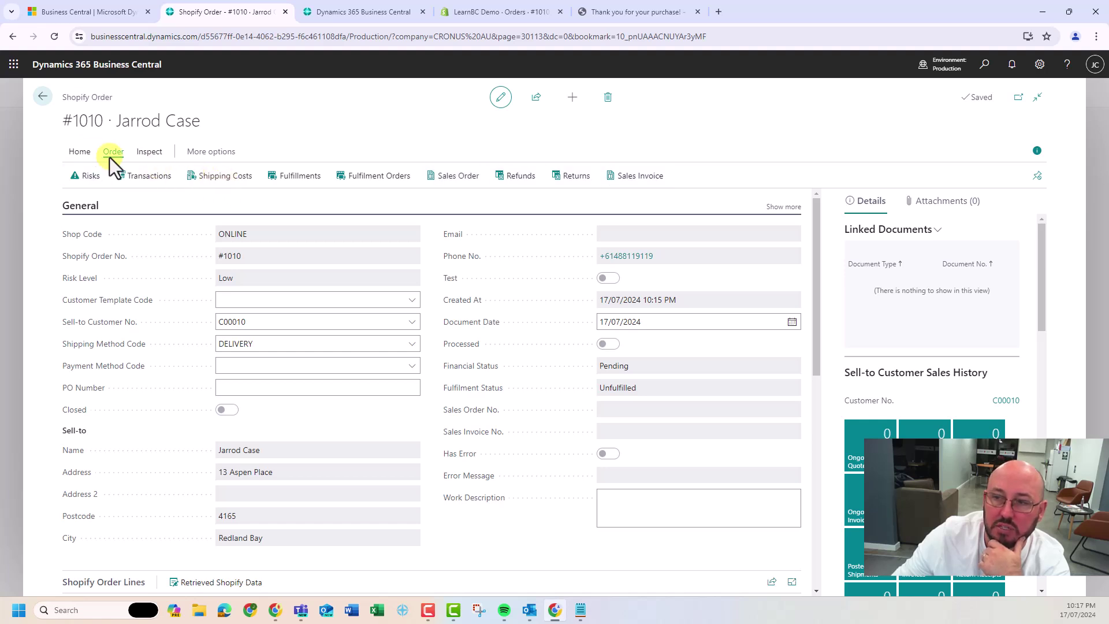
# Create sales document 101022 from order #1010, confirming with Yes
pyautogui.click(80, 152)
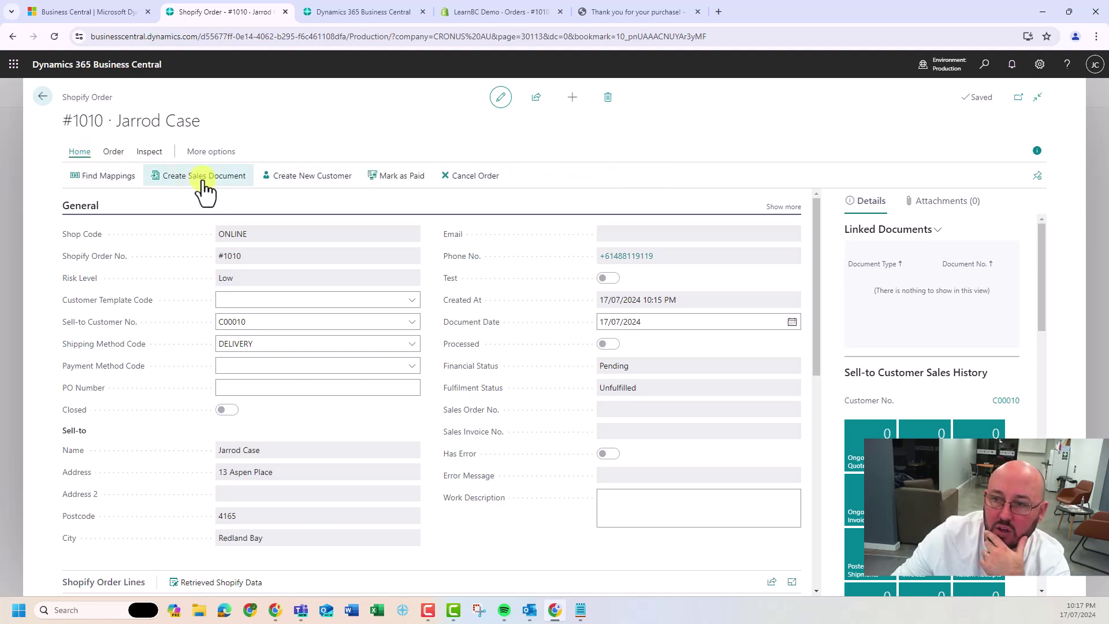
pyautogui.click(201, 175)
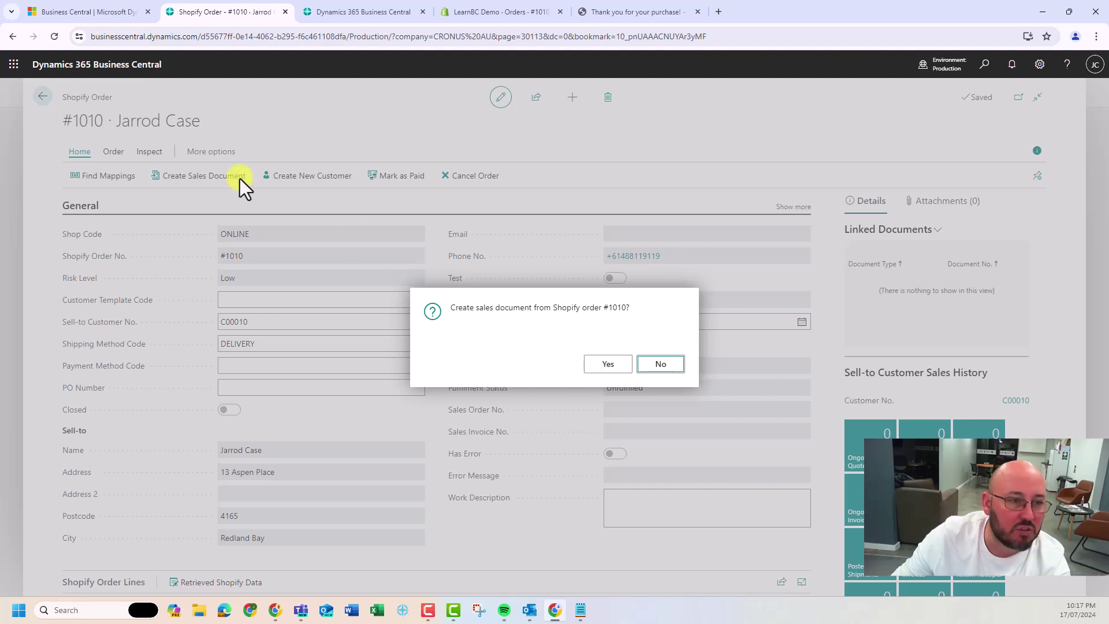
pyautogui.click(621, 369)
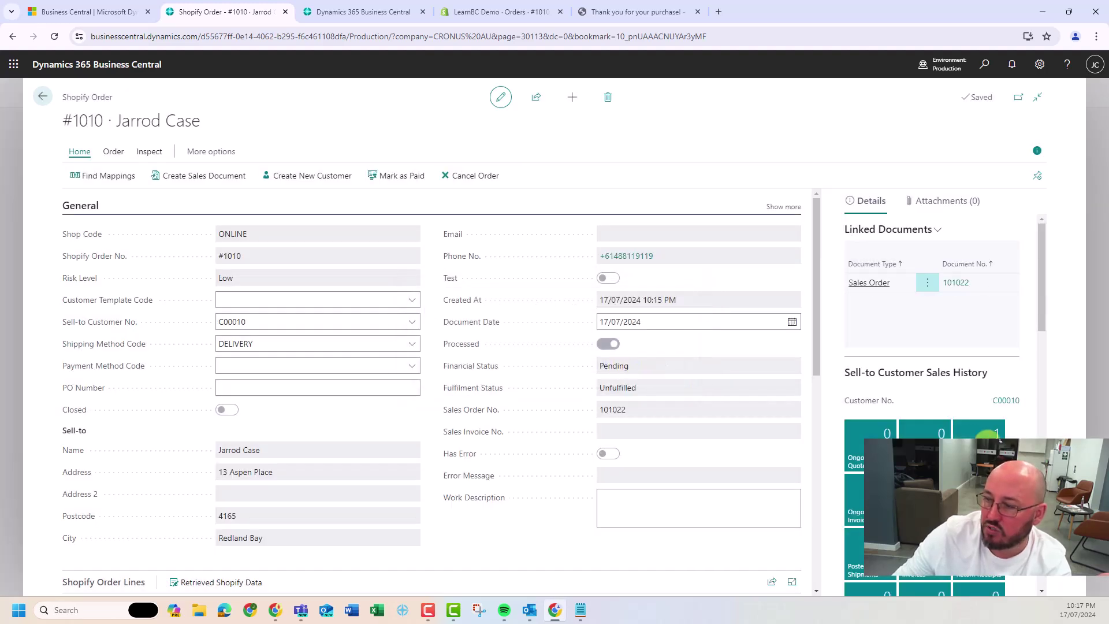
pyautogui.click(113, 152)
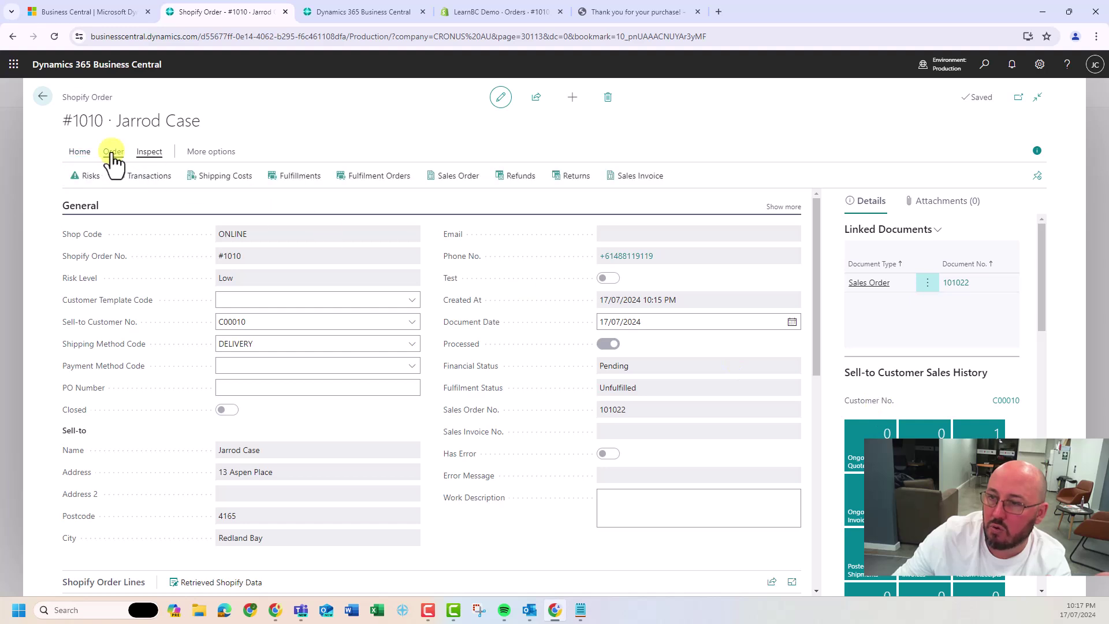
# Open linked sales order 101022 and set its External Document No. to 1010
pyautogui.click(461, 181)
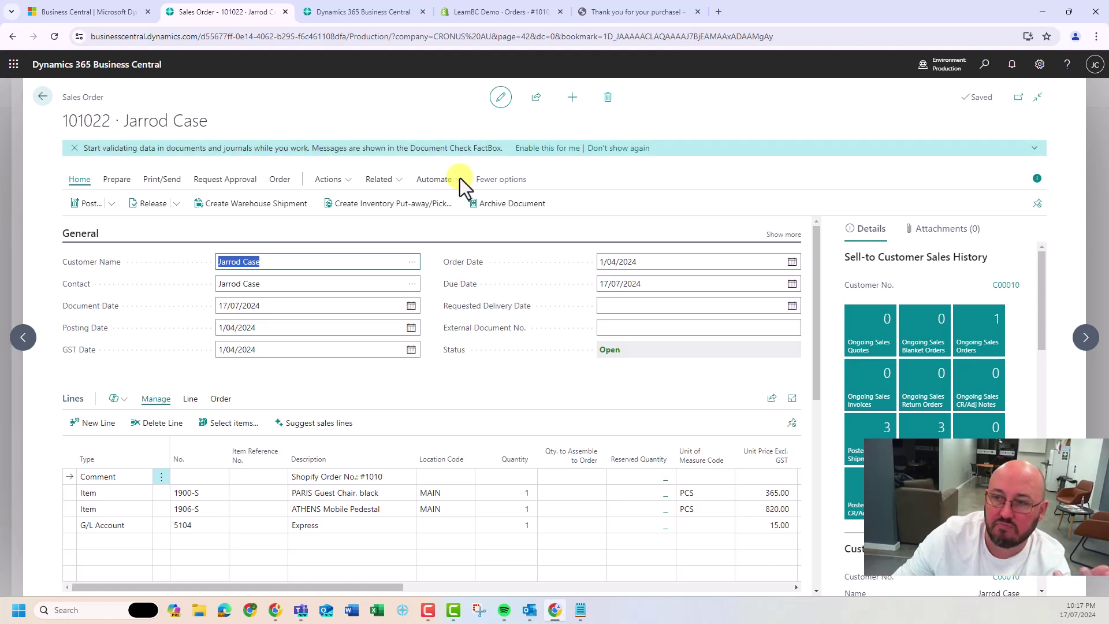
pyautogui.click(628, 149)
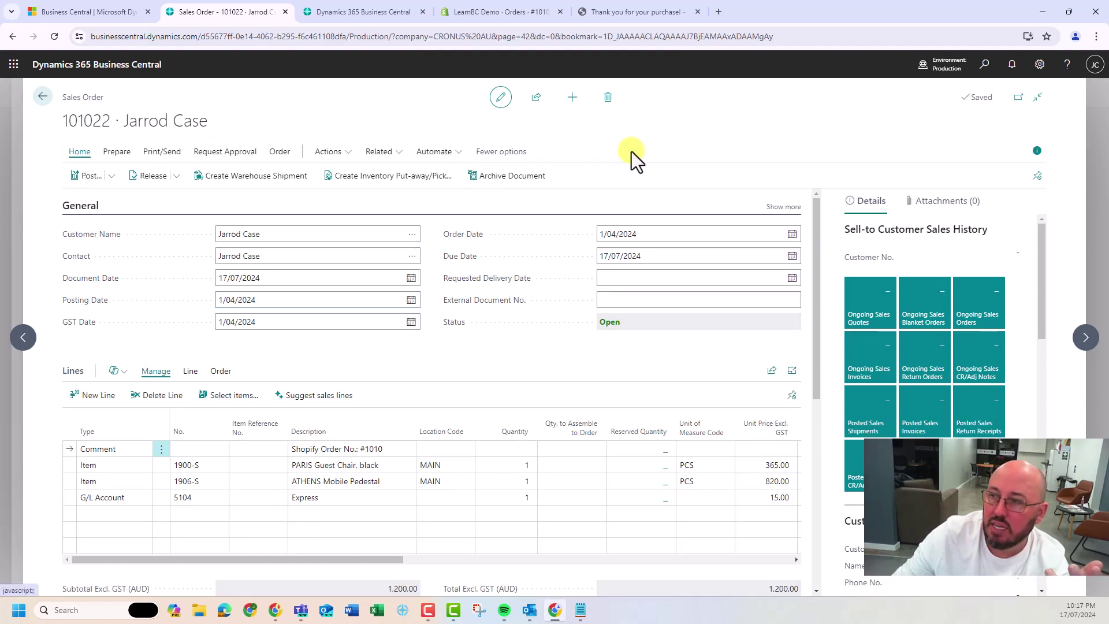
pyautogui.click(625, 298)
pyautogui.write('1010')
pyautogui.click(514, 348)
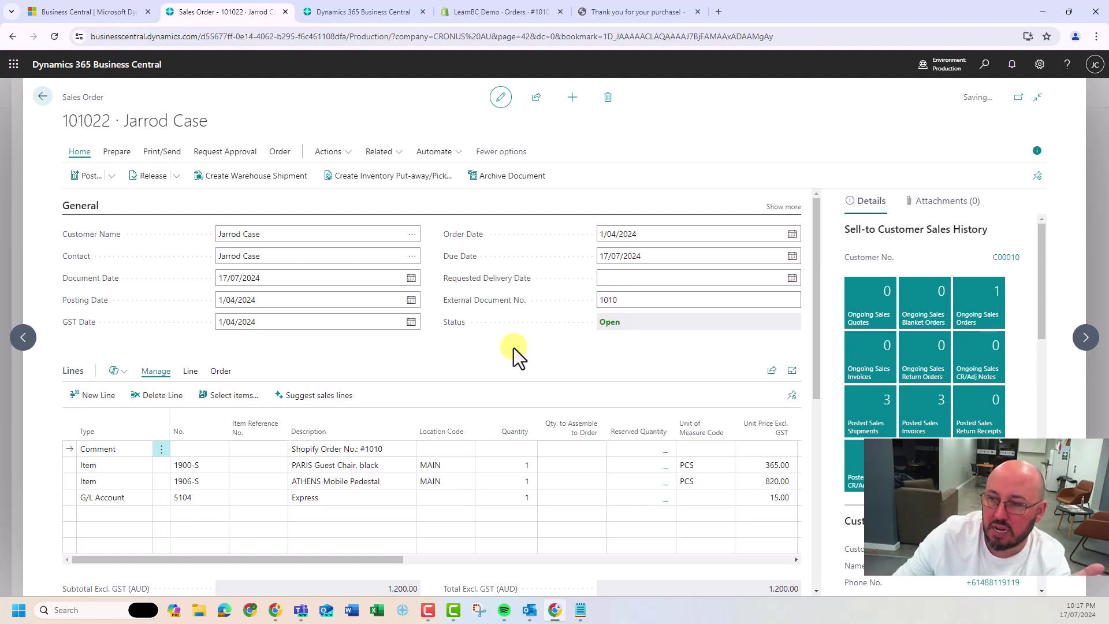
# Set the shipping agent to DHL with STANDARD service, applying both changes to the order lines
pyautogui.scroll(-4, 514, 347)
pyautogui.scroll(-3, 513, 347)
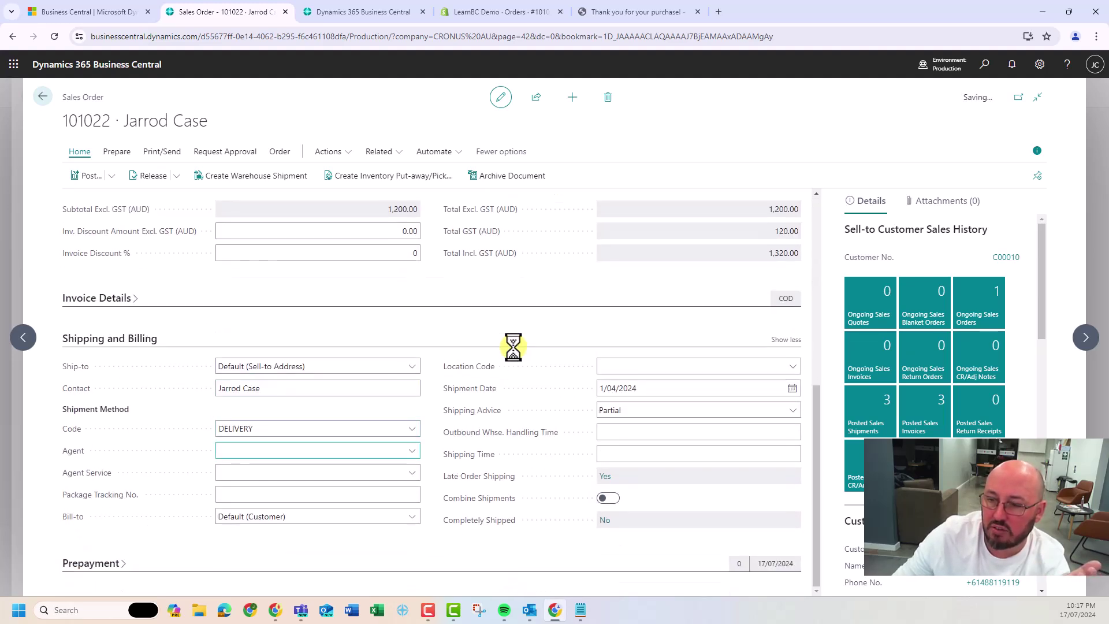
pyautogui.click(410, 451)
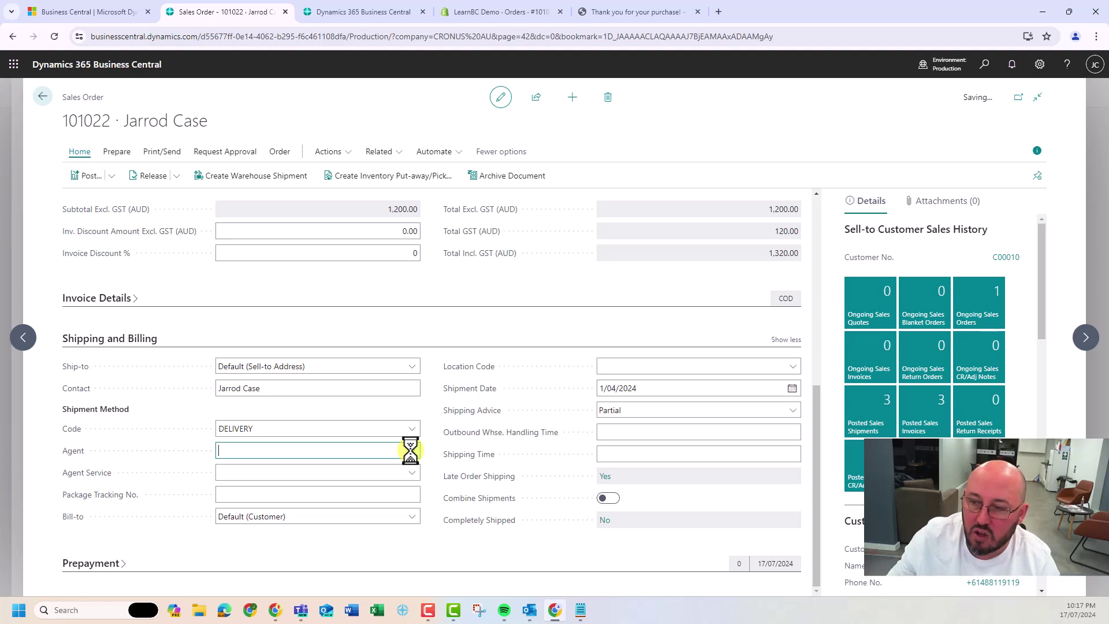
pyautogui.write('dhl')
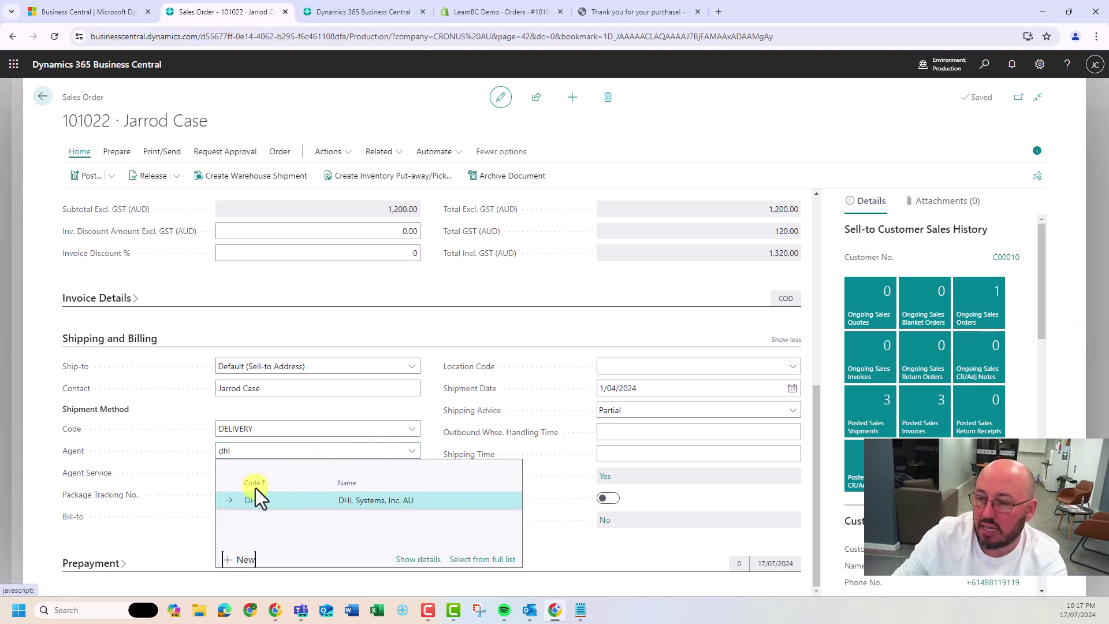
pyautogui.click(249, 500)
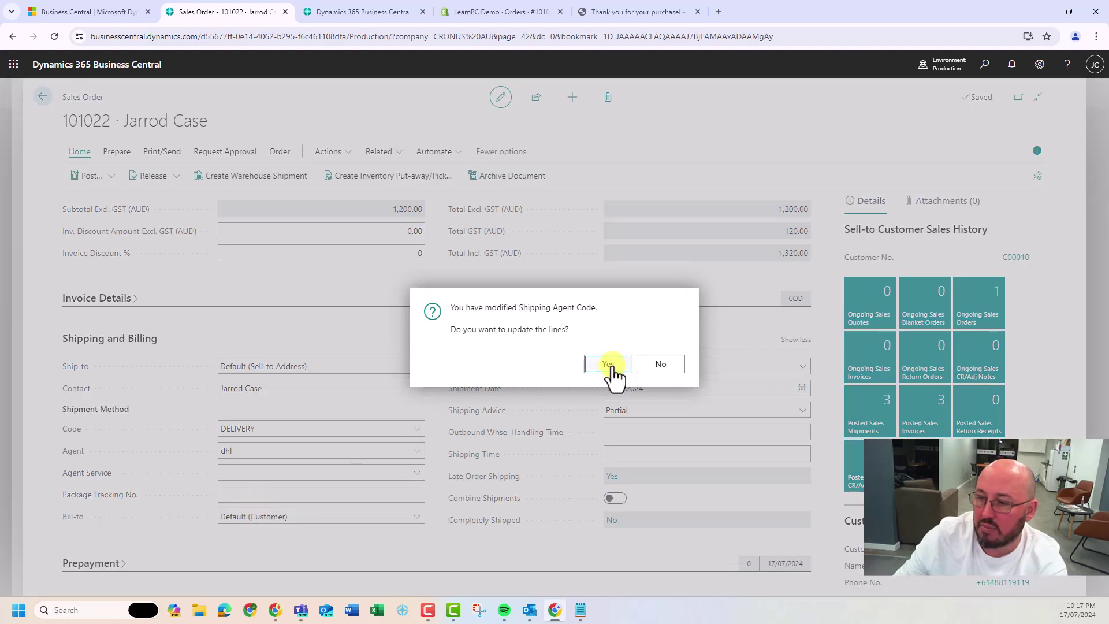
pyautogui.click(609, 365)
pyautogui.click(419, 471)
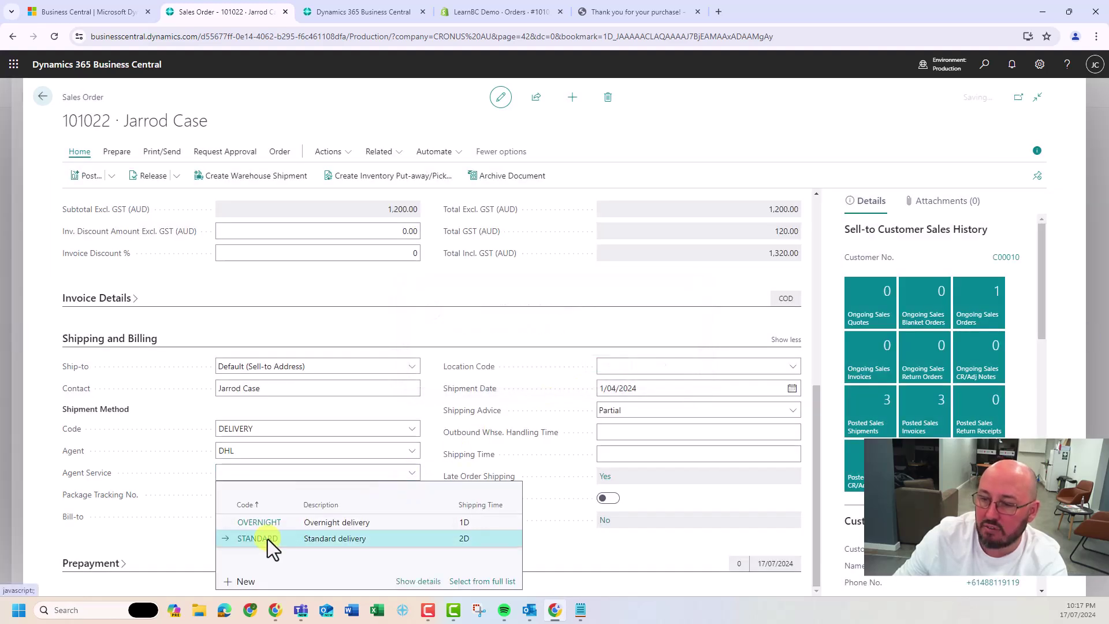
pyautogui.click(268, 539)
pyautogui.click(601, 365)
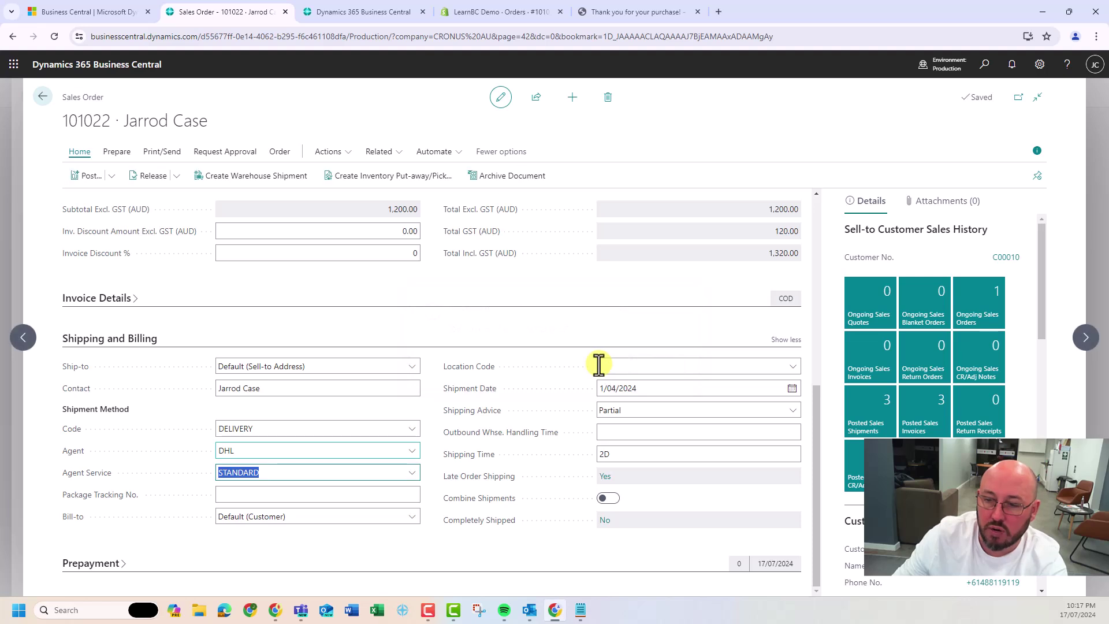
# Enter the package tracking number in Package Tracking No. and save the order
pyautogui.click(249, 495)
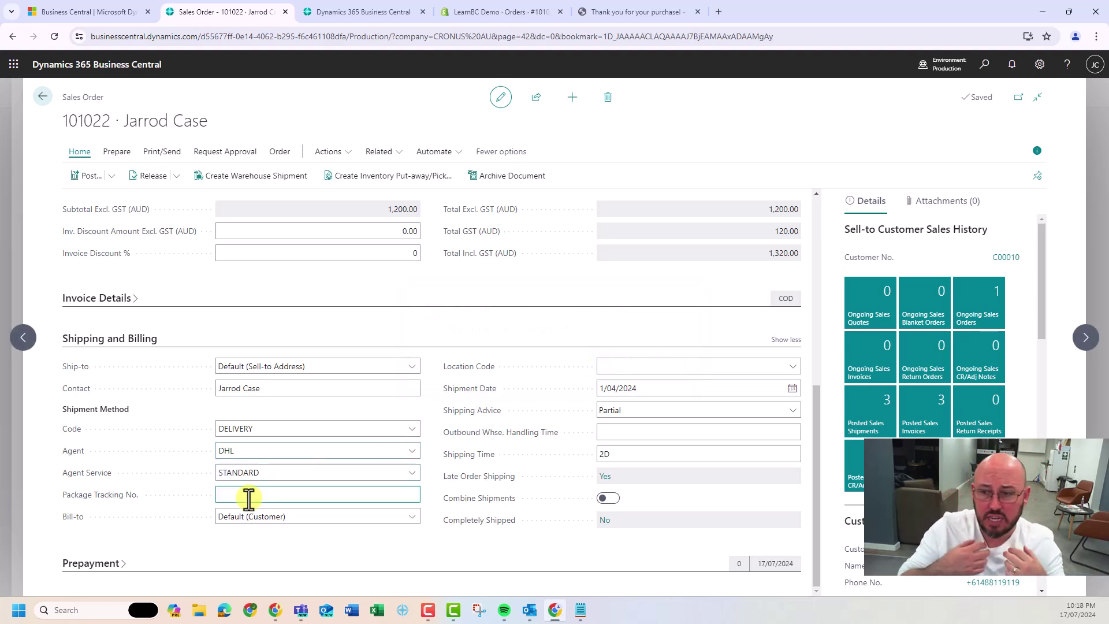
pyautogui.write('ASMDLASDLKMASLKM')
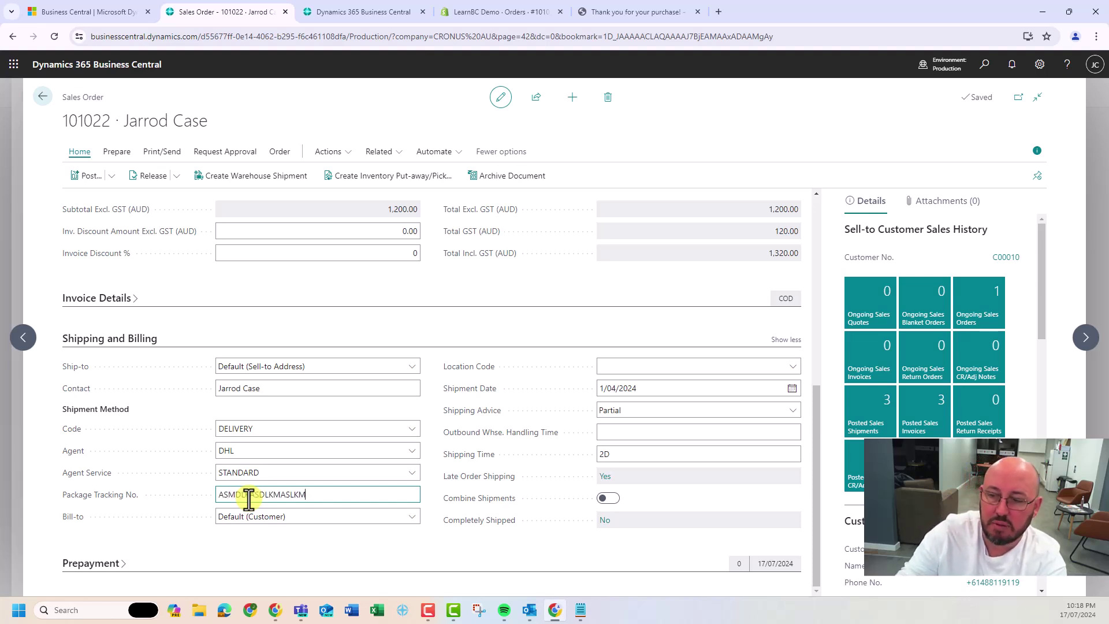
pyautogui.hotkey('ctrl', 'a')
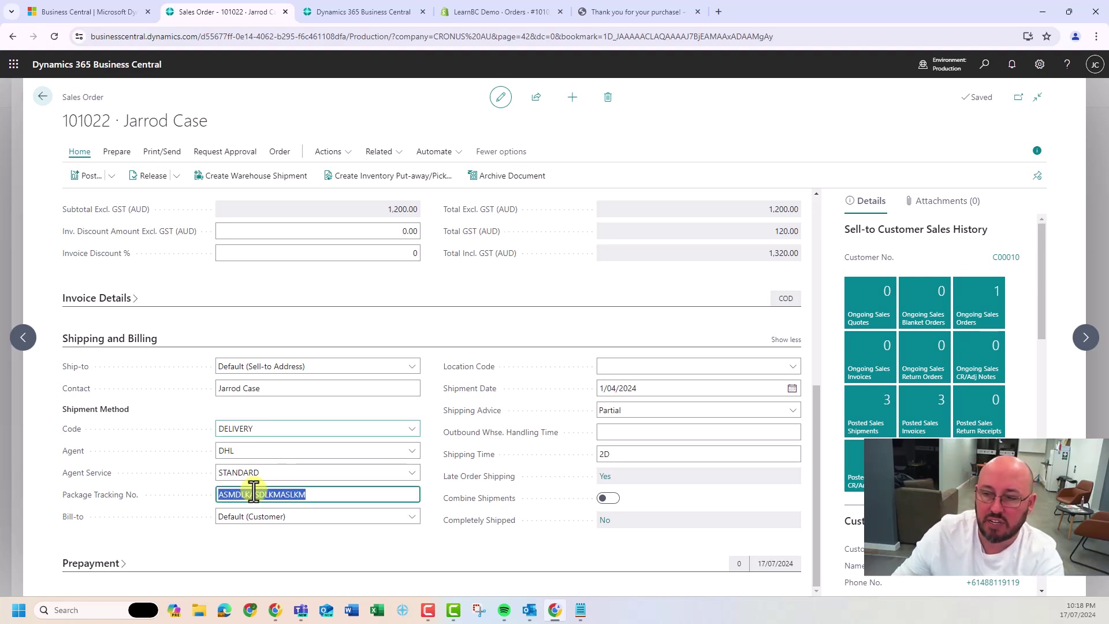
pyautogui.click(301, 411)
pyautogui.scroll(6, 429, 441)
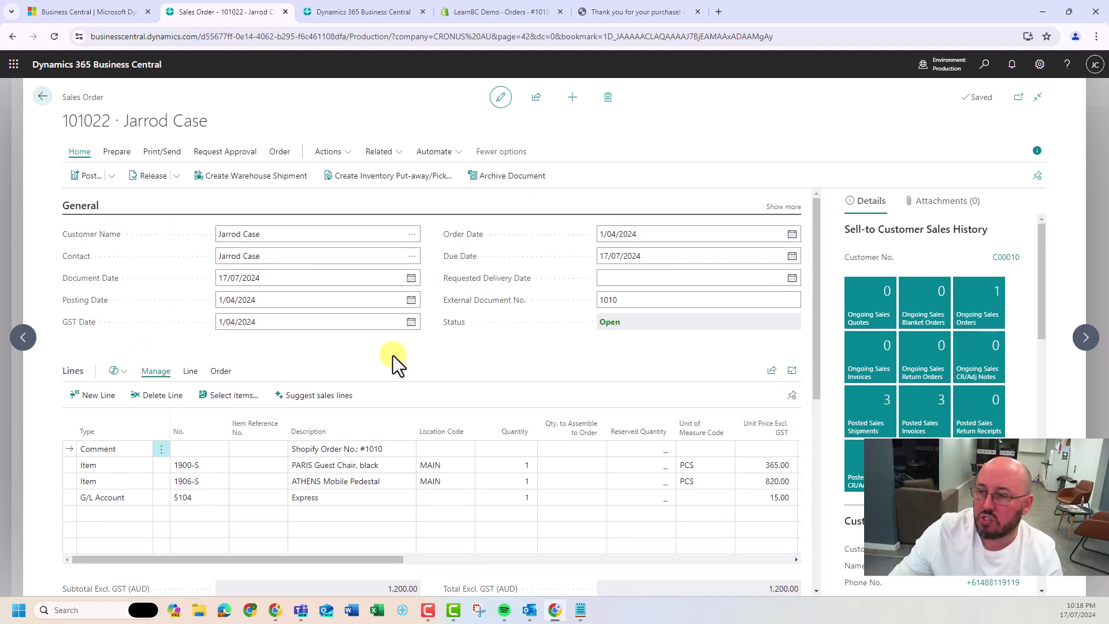
# Release sales order 101022 and create warehouse shipment SH000003
pyautogui.click(147, 176)
pyautogui.click(261, 176)
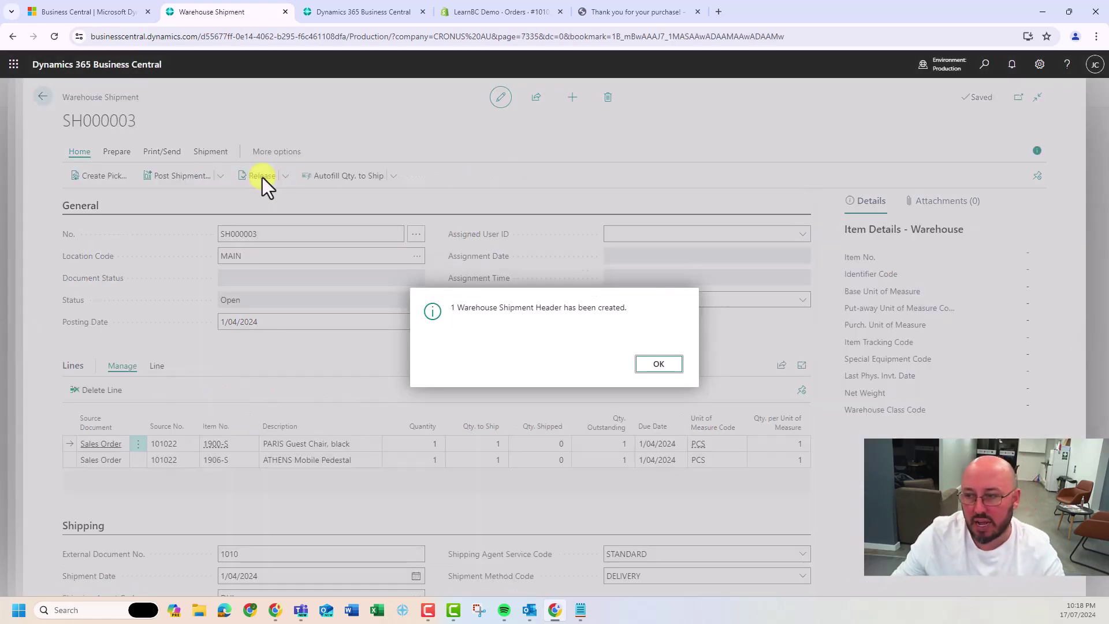
pyautogui.click(646, 363)
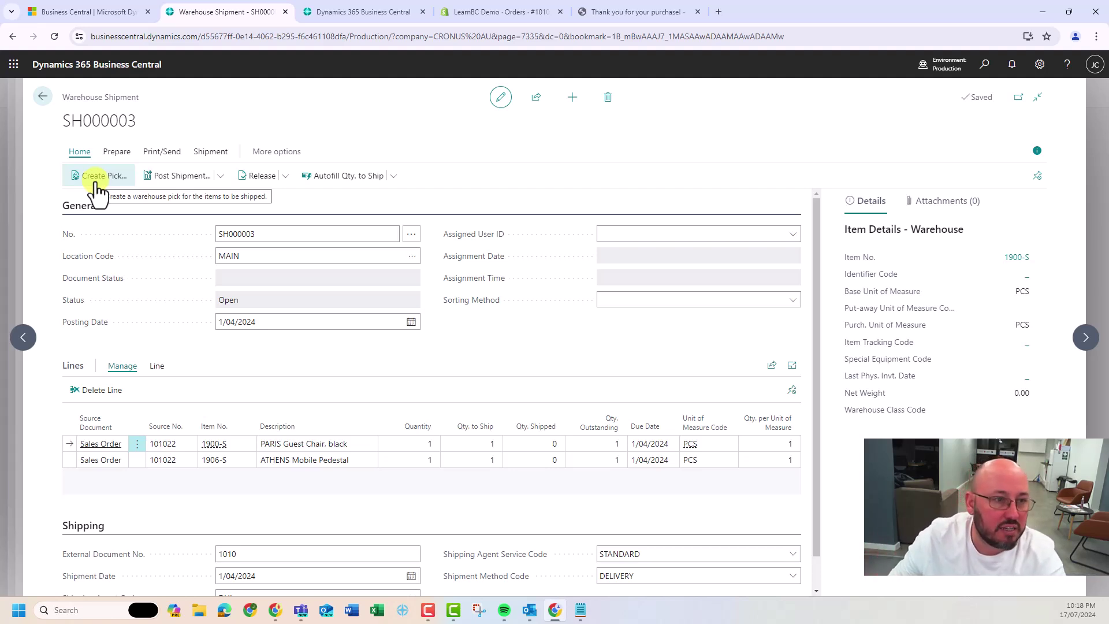
# Set the first line's Qty. to Ship to 0 and post SH000003 as Ship and Invoice (invoice 103413)
pyautogui.click(95, 184)
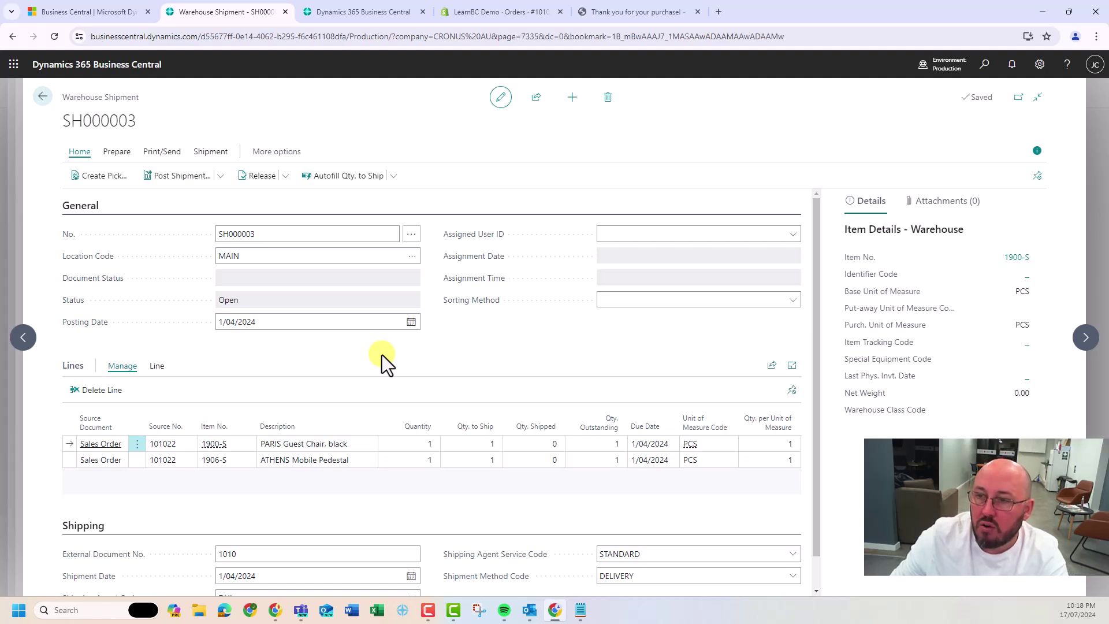
pyautogui.click(488, 443)
pyautogui.write('0')
pyautogui.press('Down')
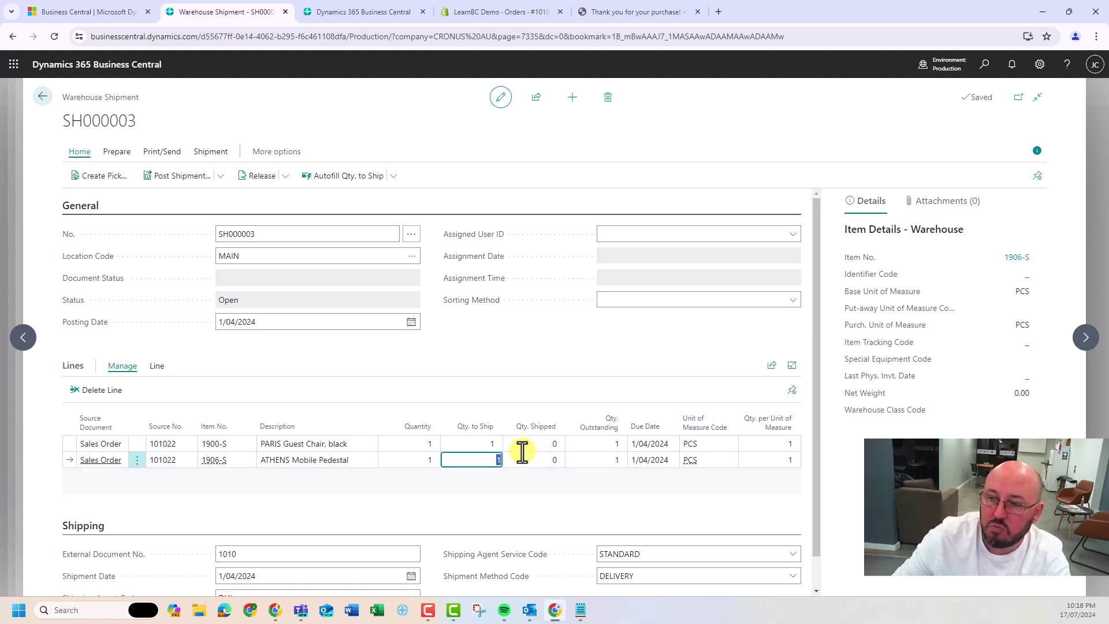
pyautogui.click(457, 365)
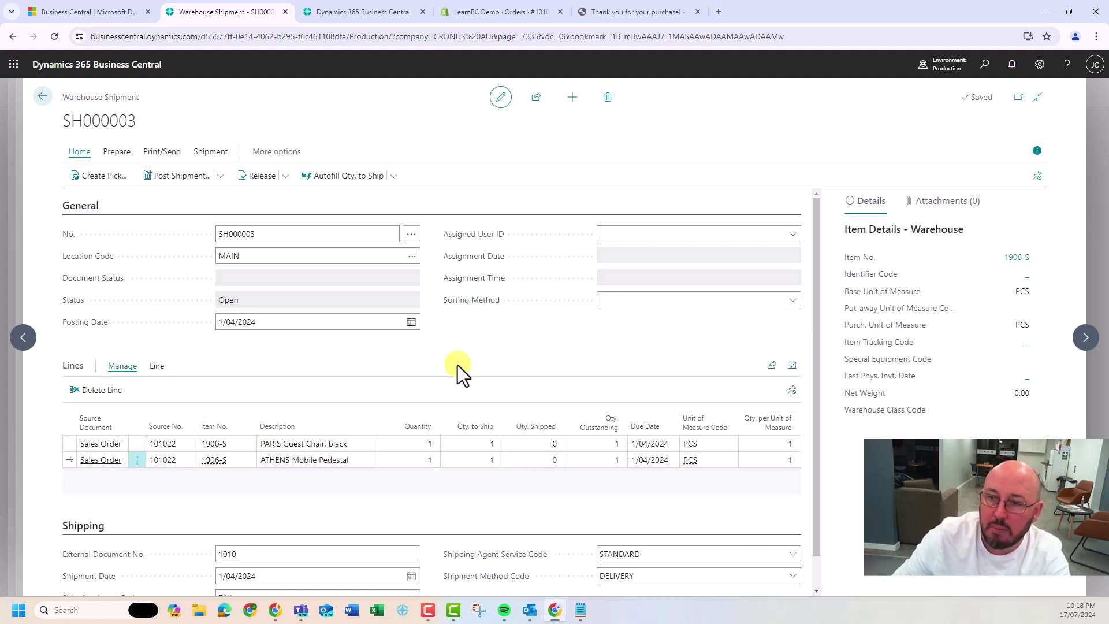
pyautogui.click(181, 181)
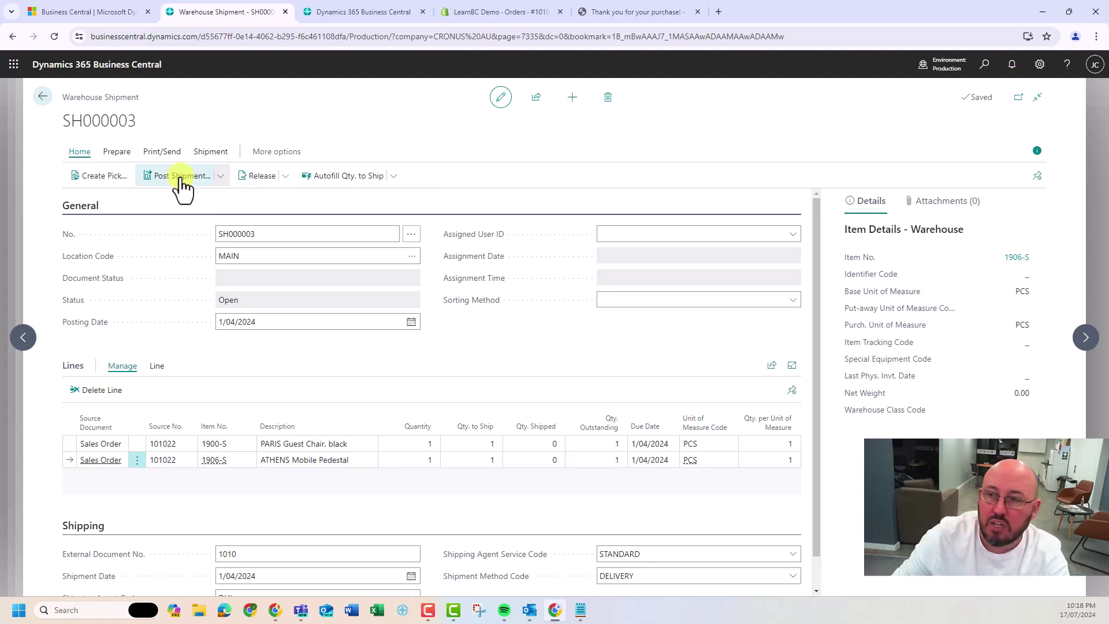
pyautogui.click(493, 329)
pyautogui.click(605, 365)
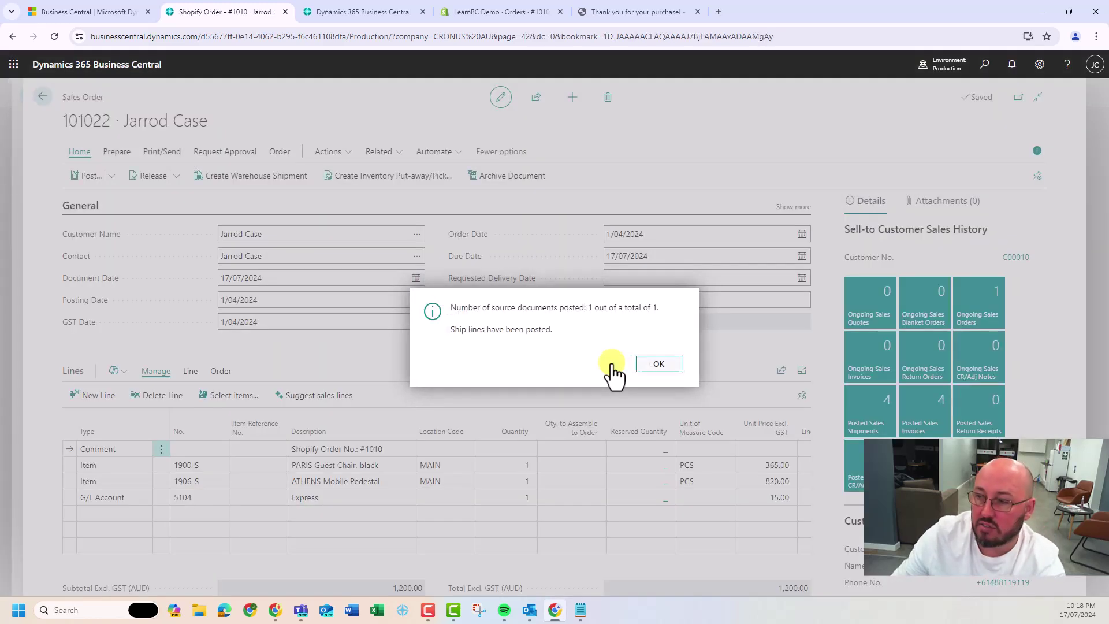
pyautogui.click(650, 368)
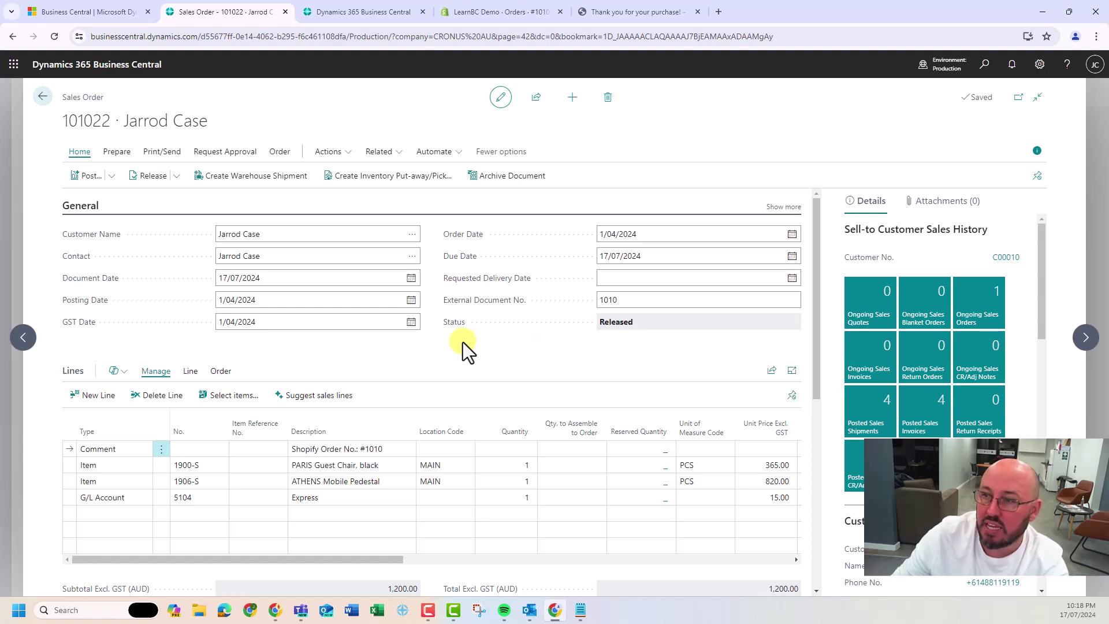
# Post 101022's remaining lines as Ship and Invoice (invoice 103414), then view order #1010 in Shopify admin
pyautogui.click(90, 176)
pyautogui.click(614, 373)
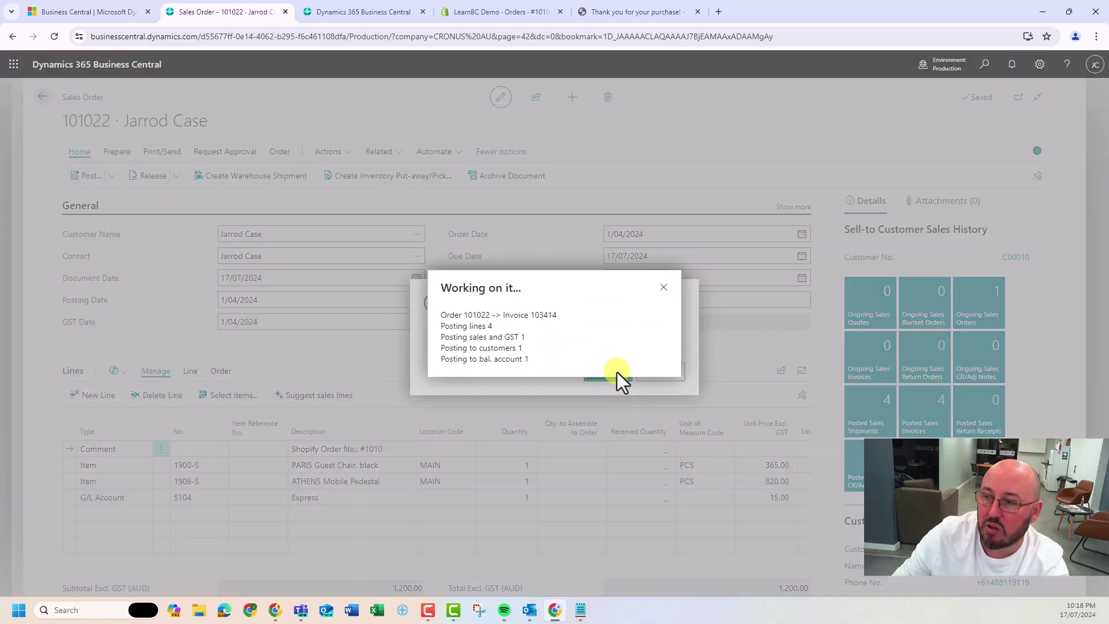
pyautogui.click(658, 368)
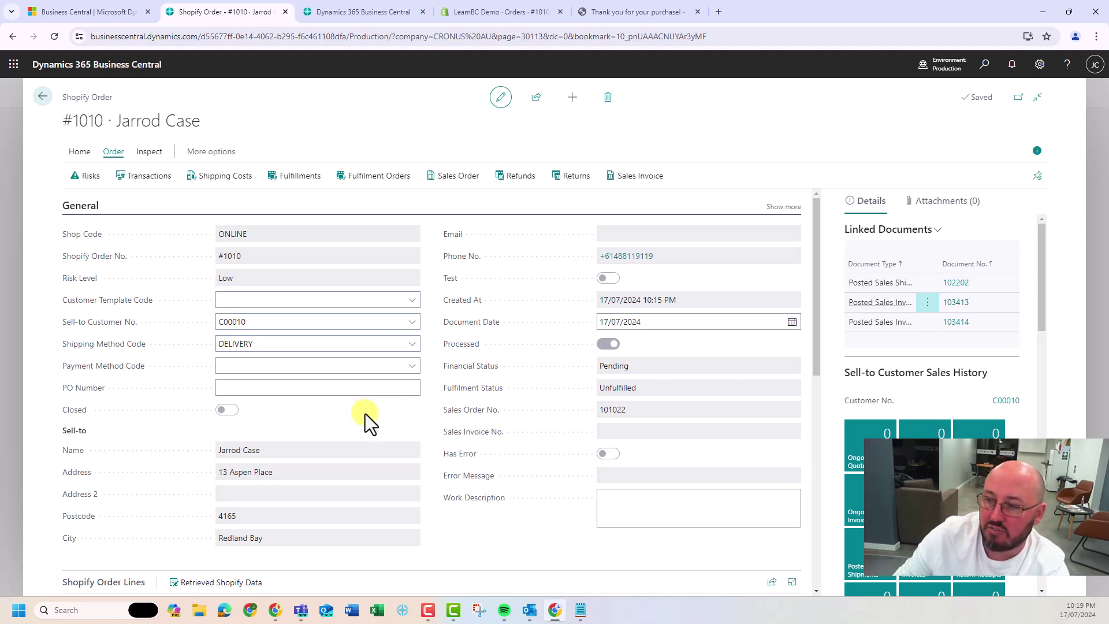
pyautogui.click(487, 15)
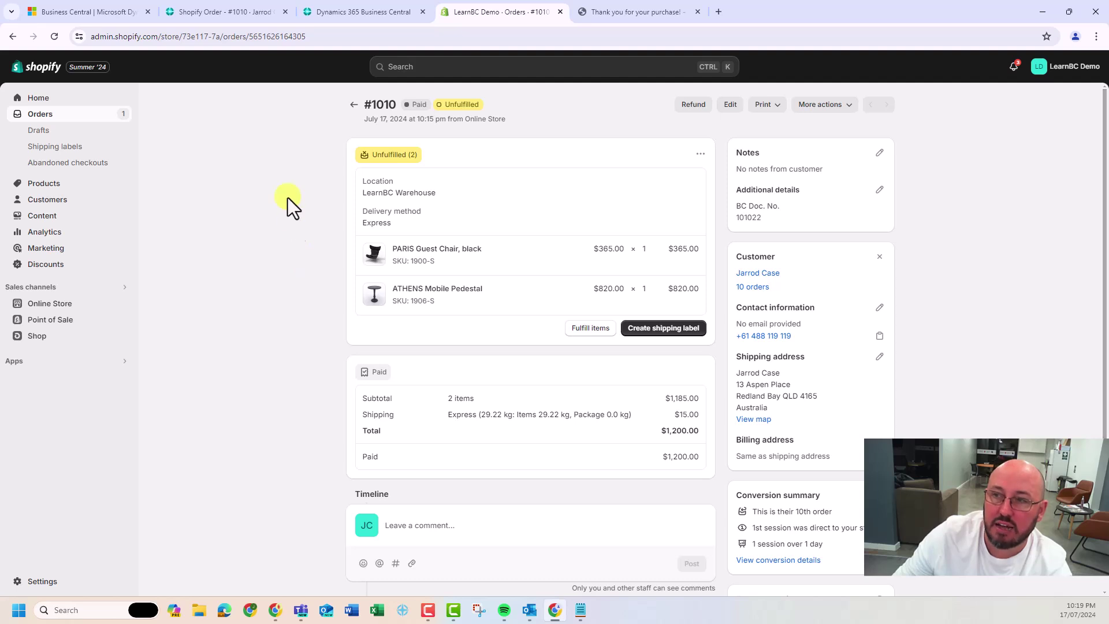
# Switch back to Business Central's Shopify Order #1010 card and return to the Shopify Orders list
pyautogui.click(237, 13)
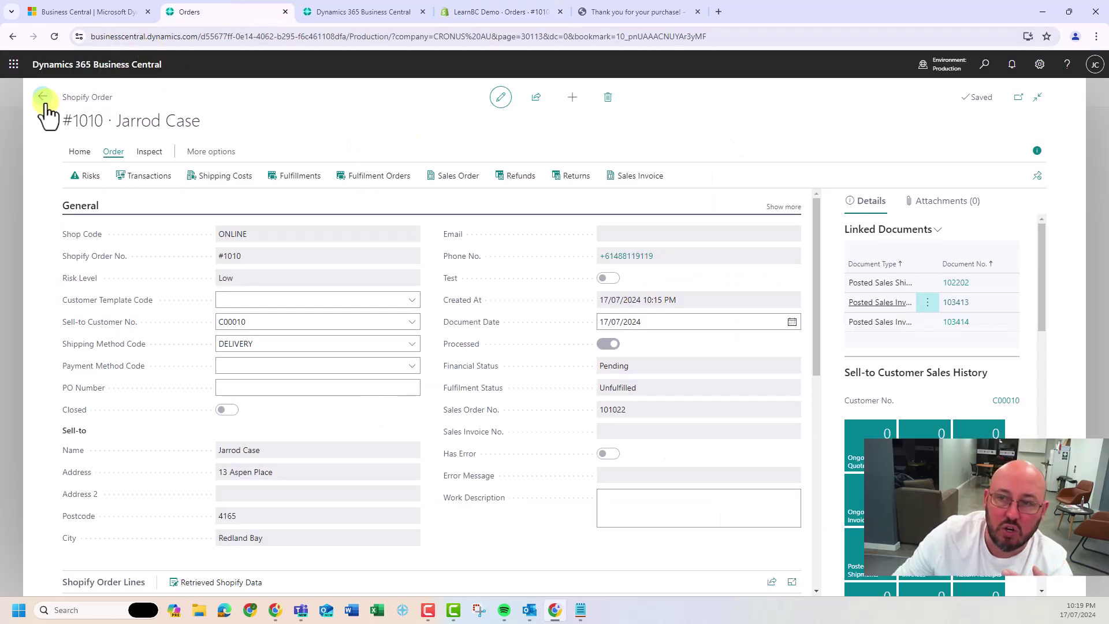
pyautogui.click(42, 98)
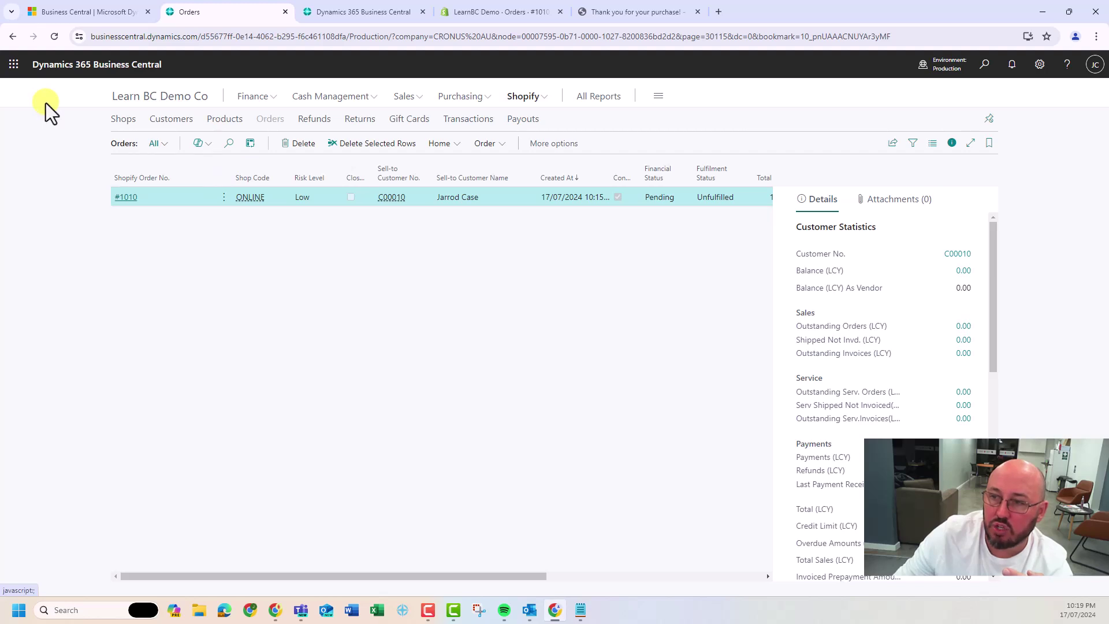
# Run an unfiltered Sync Shipments for the ONLINE shop, then view order #1010 in Shopify admin
pyautogui.click(125, 120)
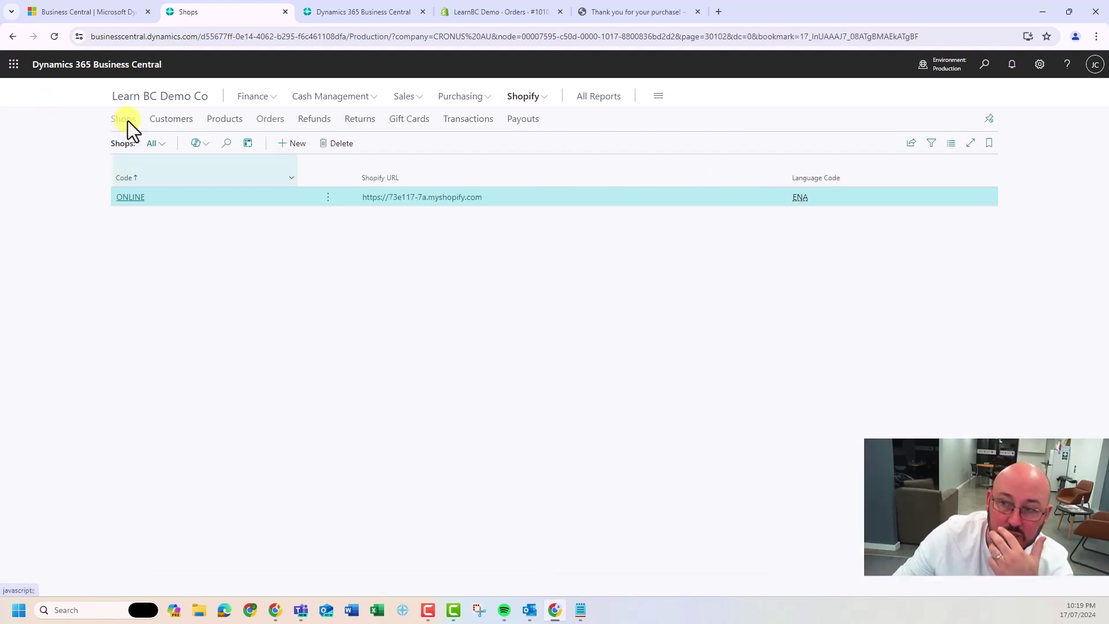
pyautogui.click(131, 197)
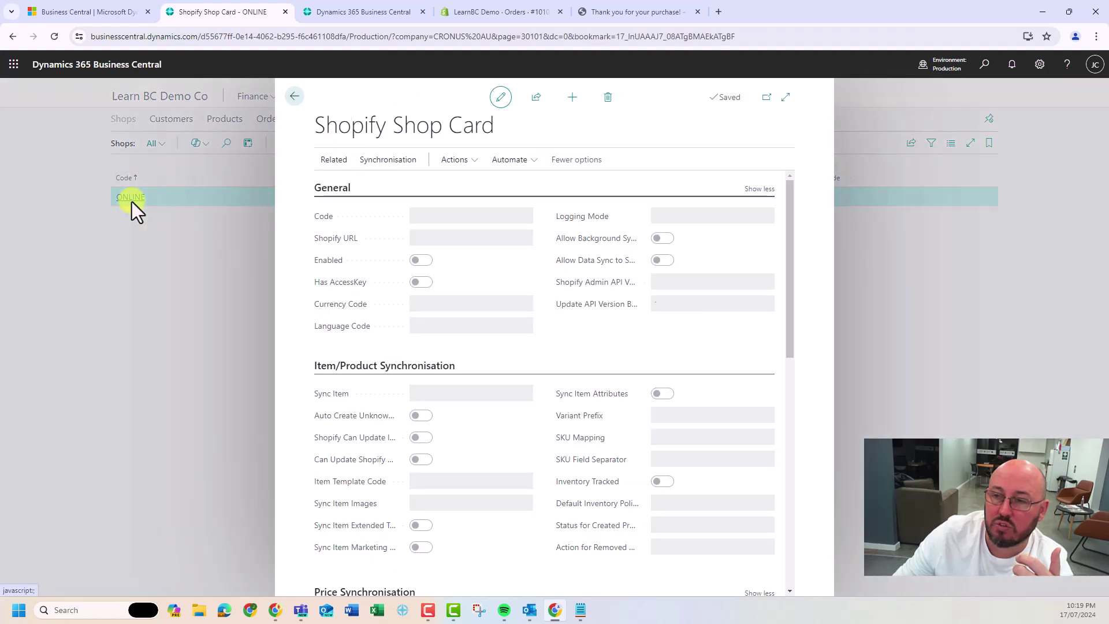
pyautogui.click(388, 161)
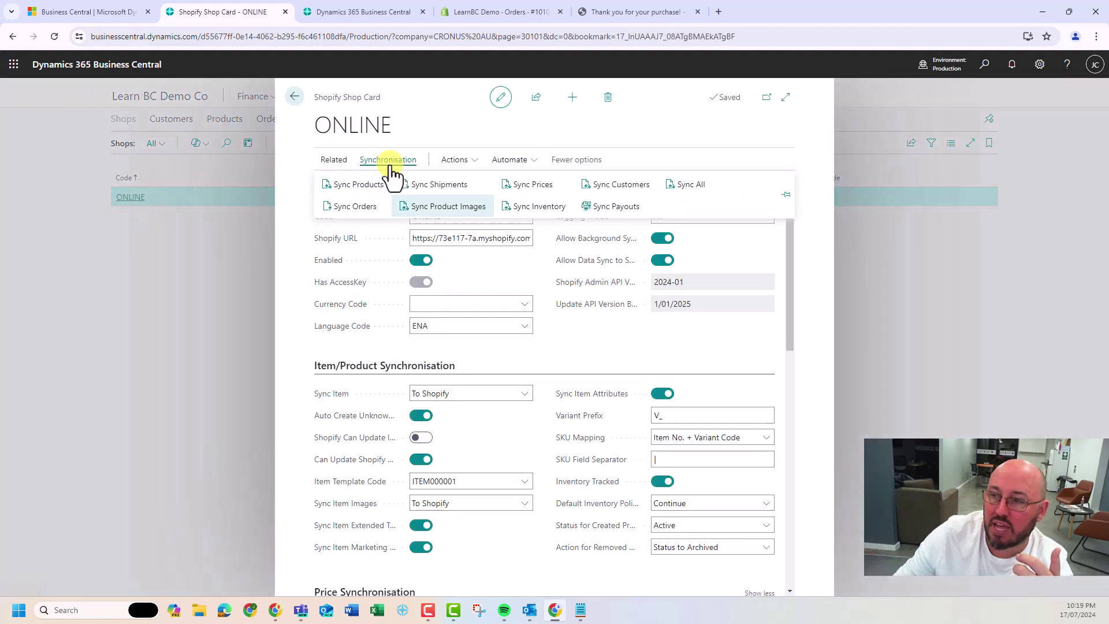
pyautogui.click(436, 185)
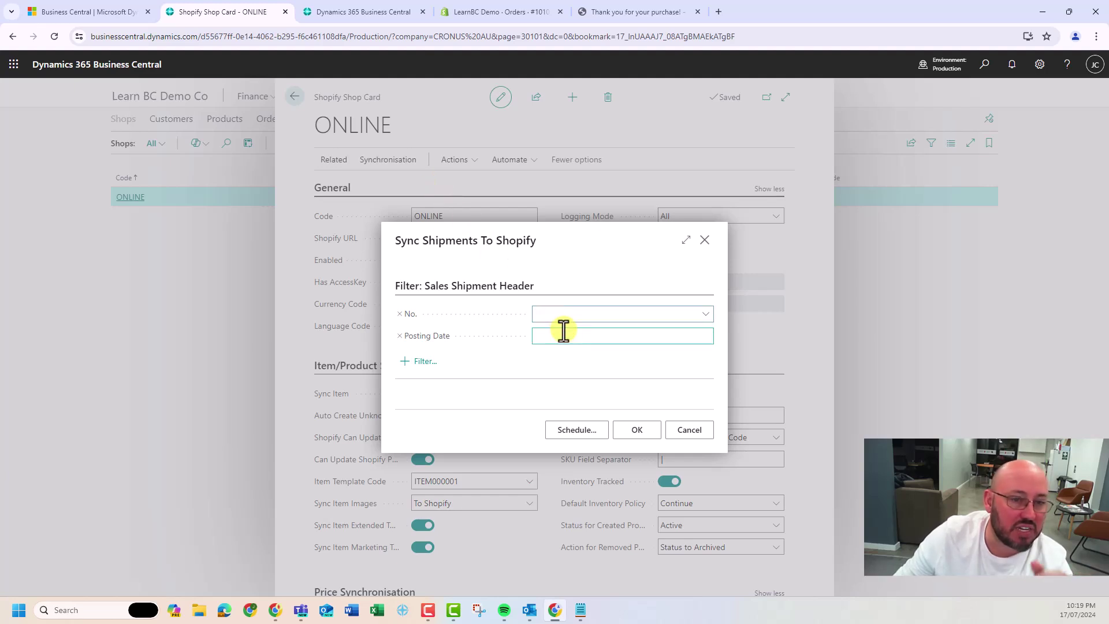
pyautogui.click(637, 430)
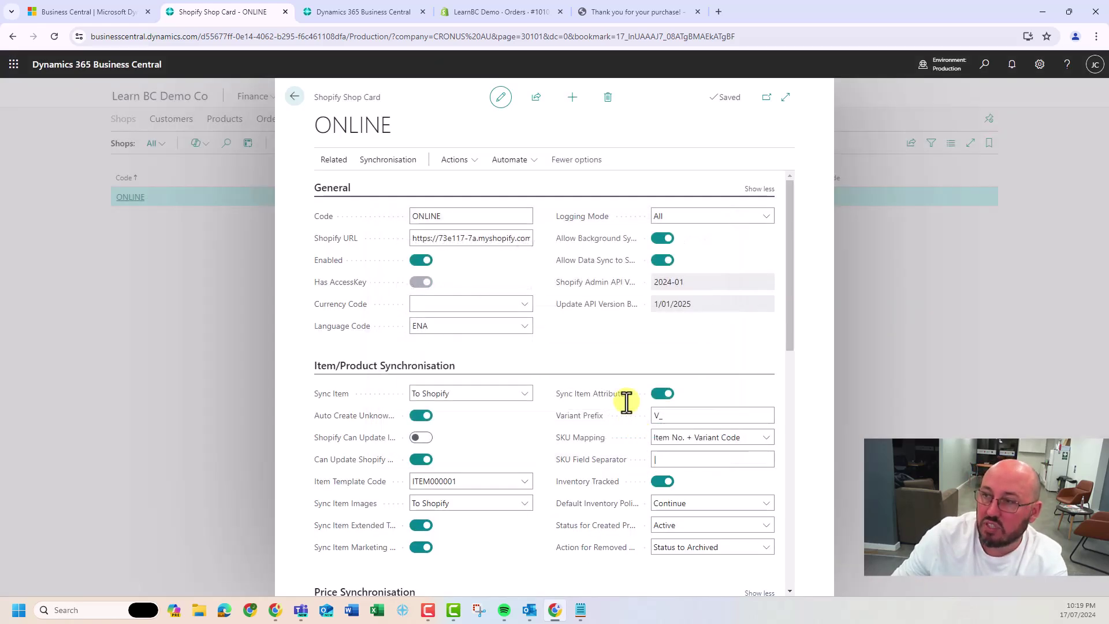
pyautogui.click(505, 13)
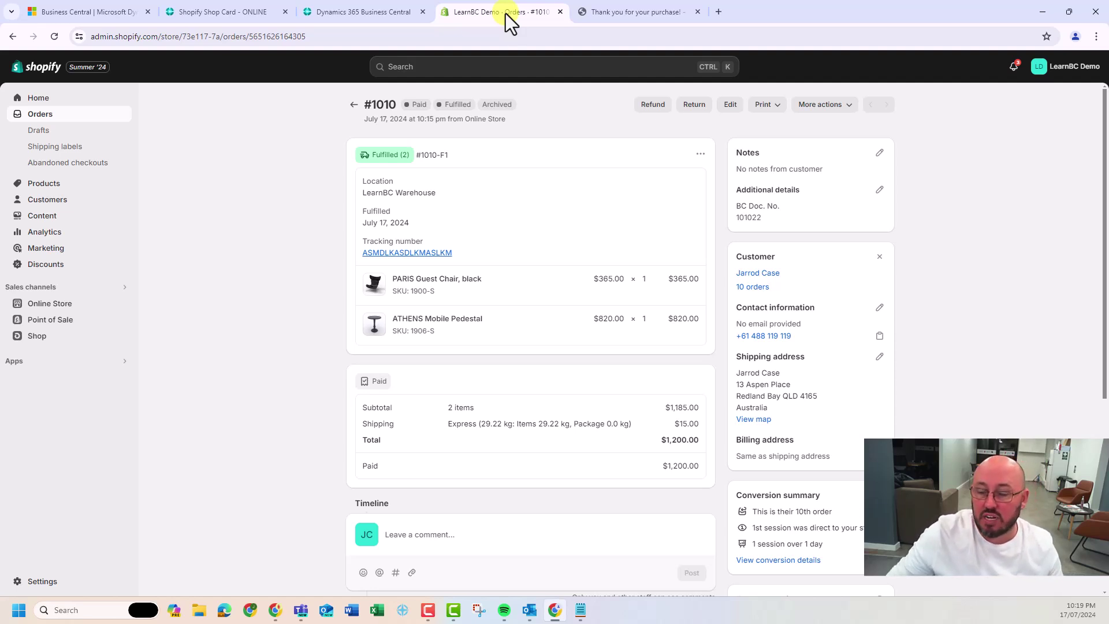
# View order #1010's shipment on DHL Track & Trace, then return to Business Central
pyautogui.click(385, 253)
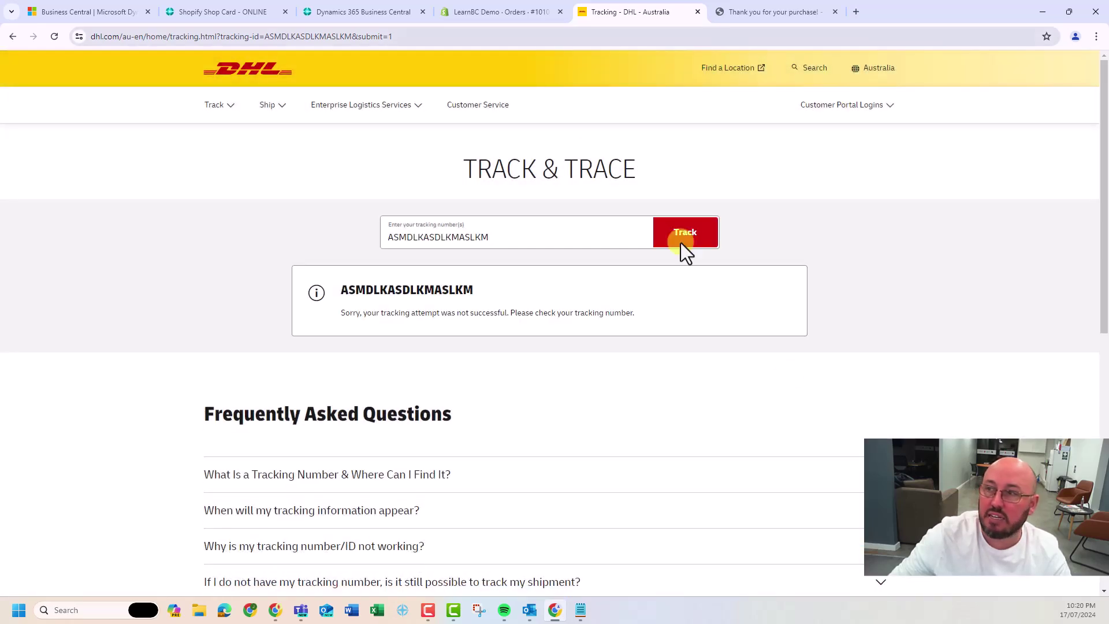
pyautogui.click(494, 12)
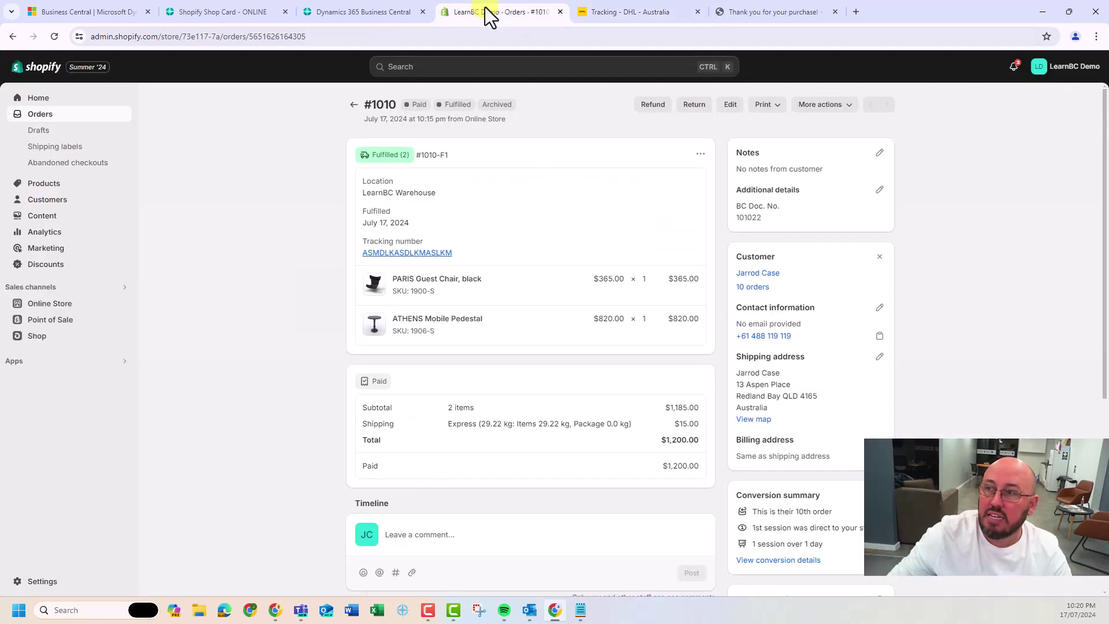
pyautogui.click(362, 13)
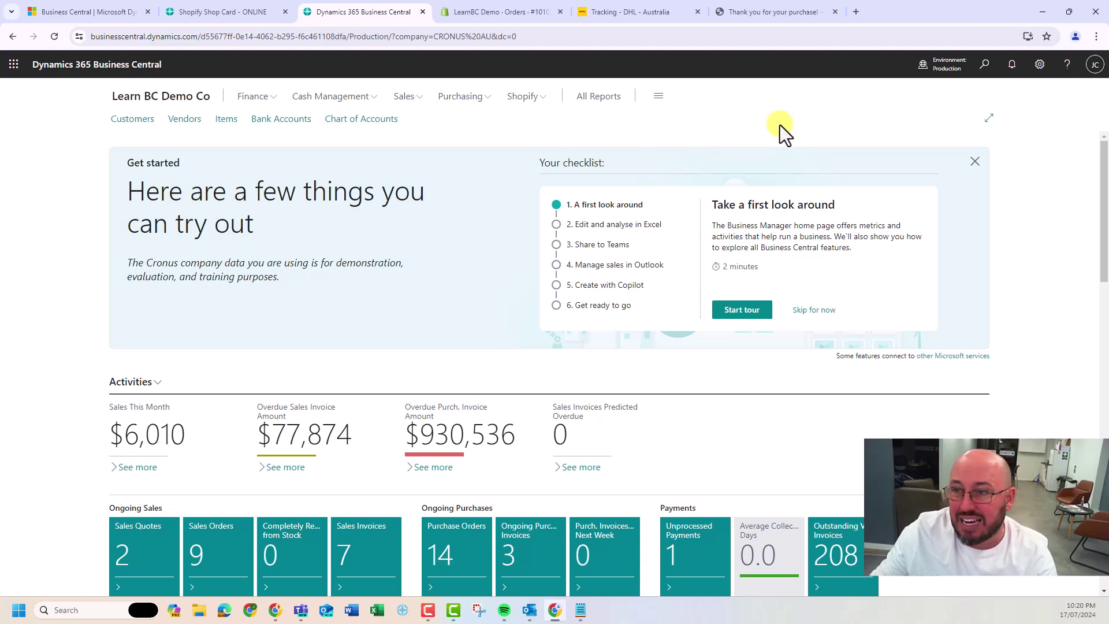
pyautogui.click(985, 64)
pyautogui.write('loca')
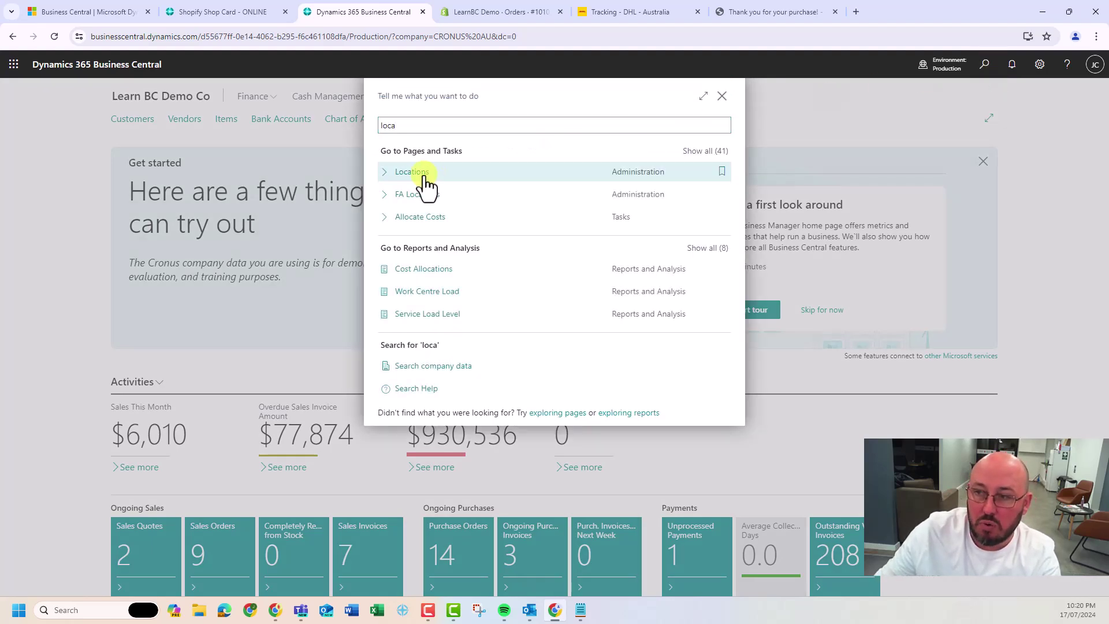
pyautogui.click(424, 174)
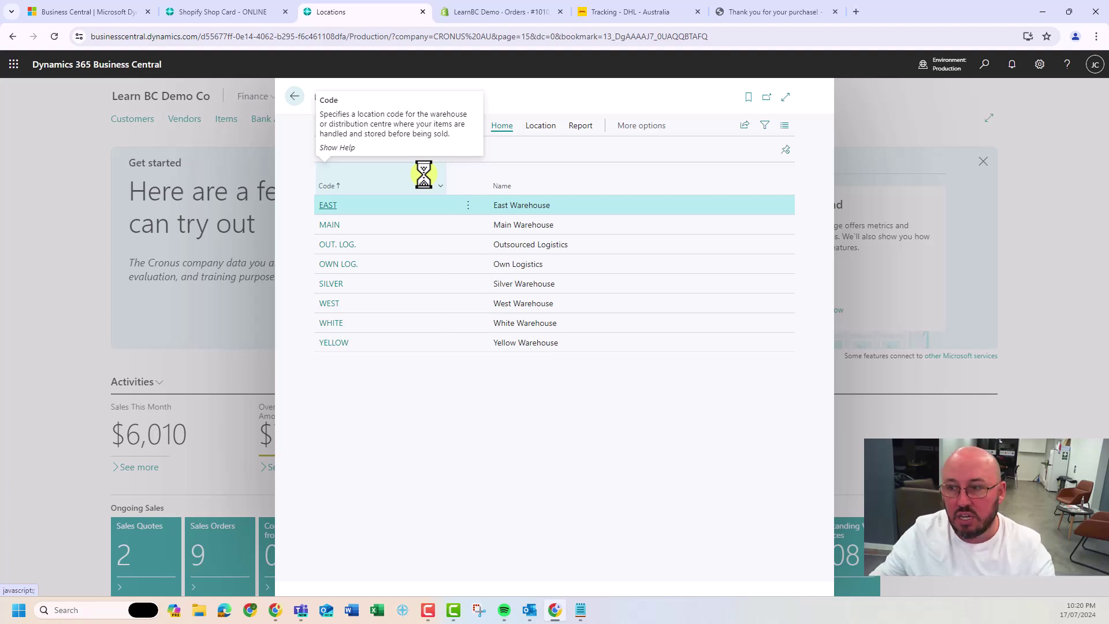
pyautogui.press('Escape')
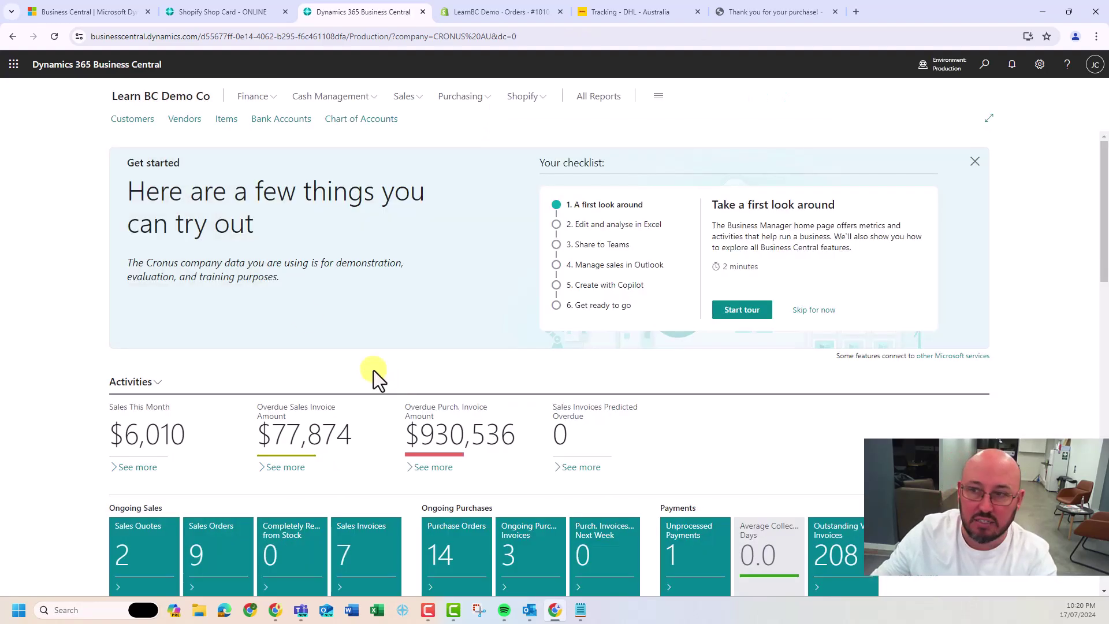